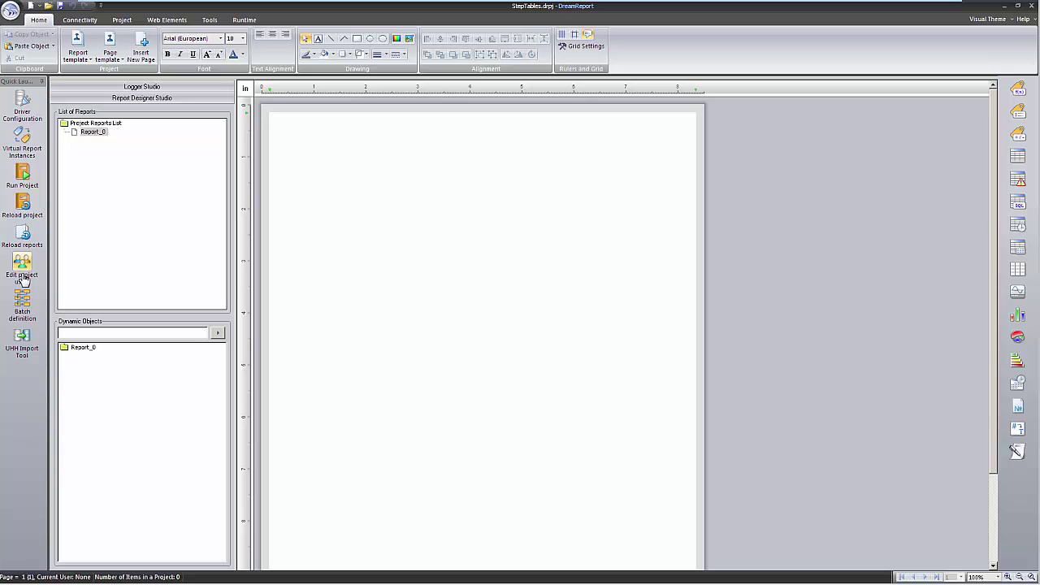
# Step: Review the project's defined data drivers Energy_Data and Process_Data in the driver configuration and leave it unchanged
pyautogui.click(27, 104)
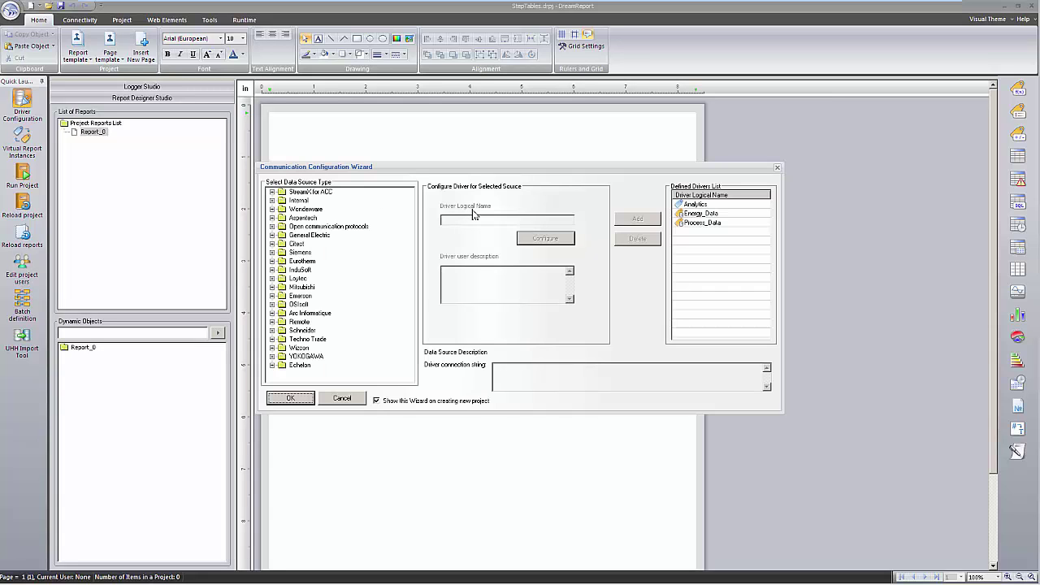
pyautogui.click(711, 216)
pyautogui.click(711, 224)
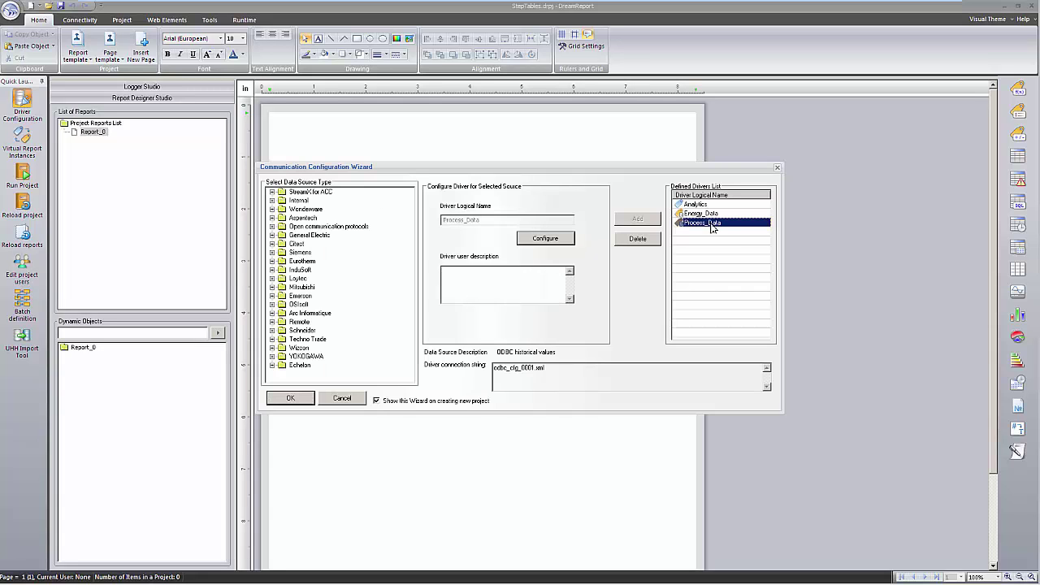
pyautogui.click(342, 398)
# Step: Rename the report Report_0 as "Monthly Energy Usage" and check its file format settings
pyautogui.click(101, 134)
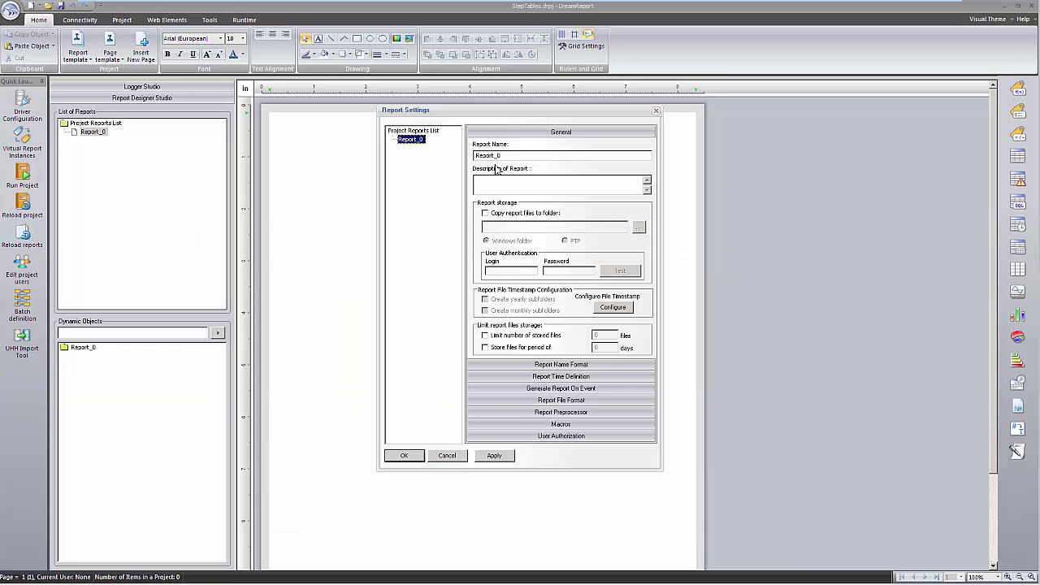
pyautogui.write('Monthly Energy Usage')
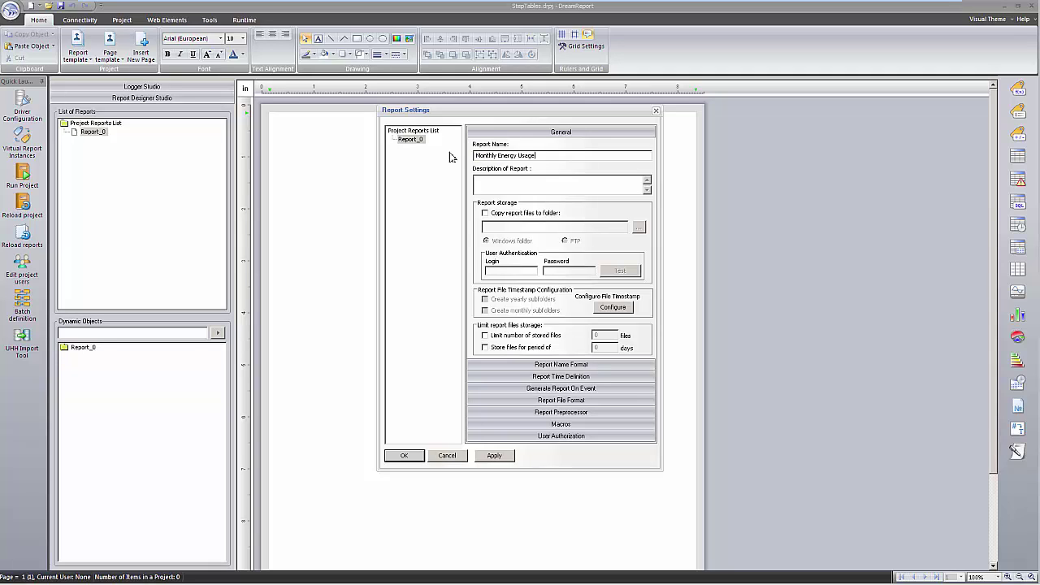
pyautogui.click(562, 400)
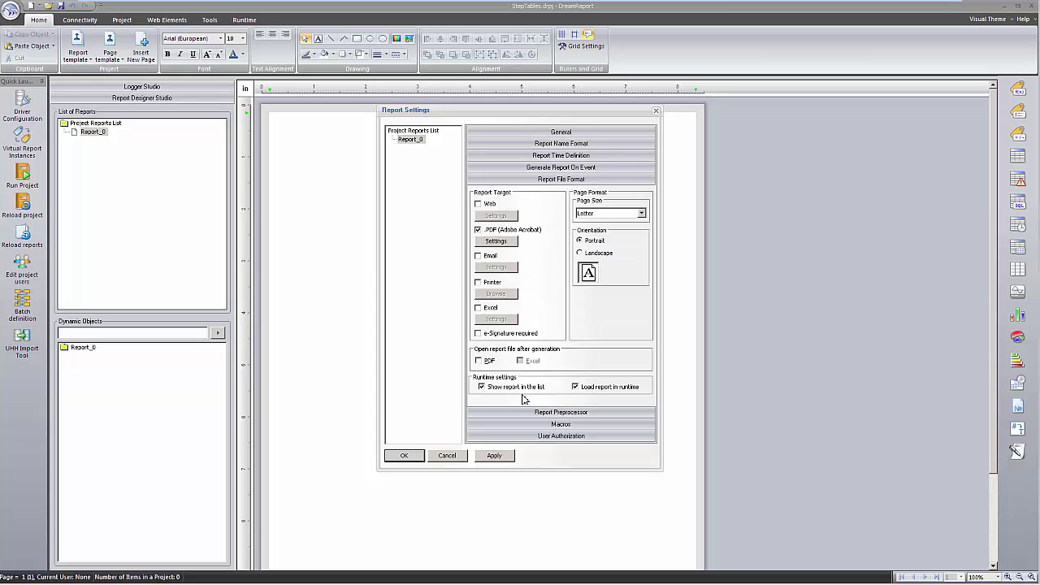
pyautogui.click(399, 460)
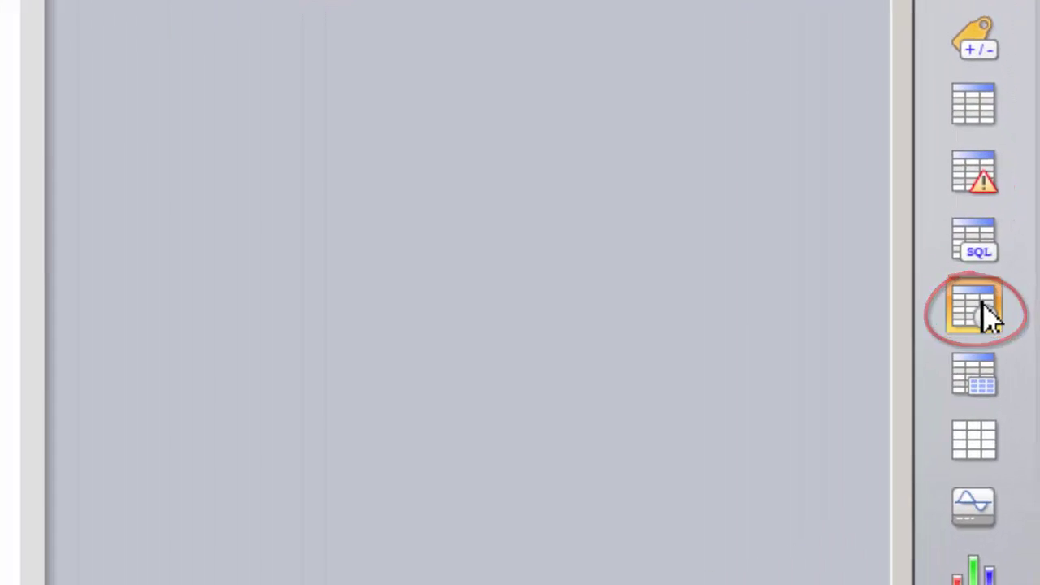
# Step: Draw a wide step table near the top of the report page and set its number of columns to 3
pyautogui.click(983, 311)
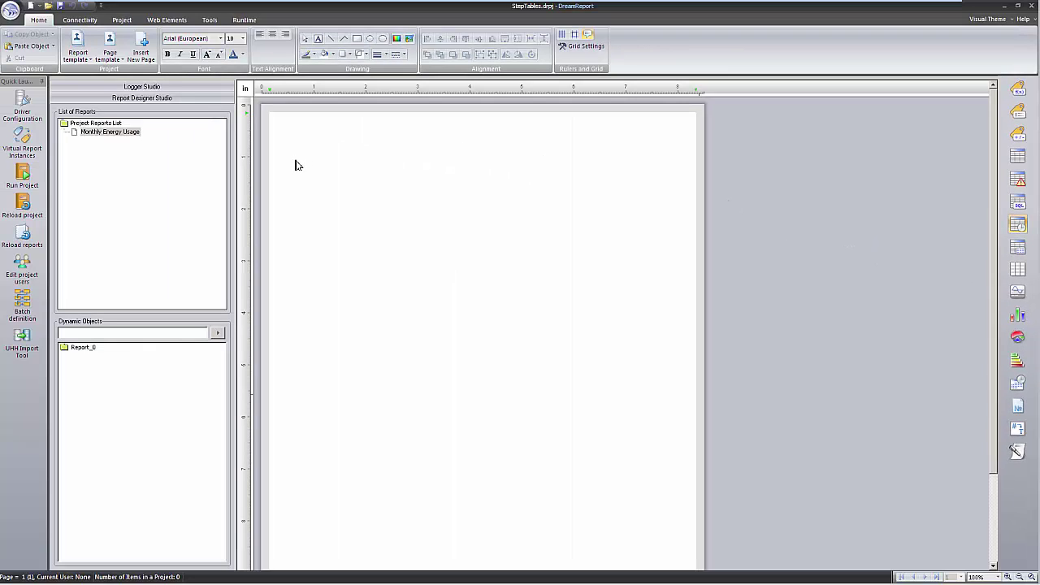
pyautogui.moveTo(300, 154); pyautogui.dragTo(578, 186)
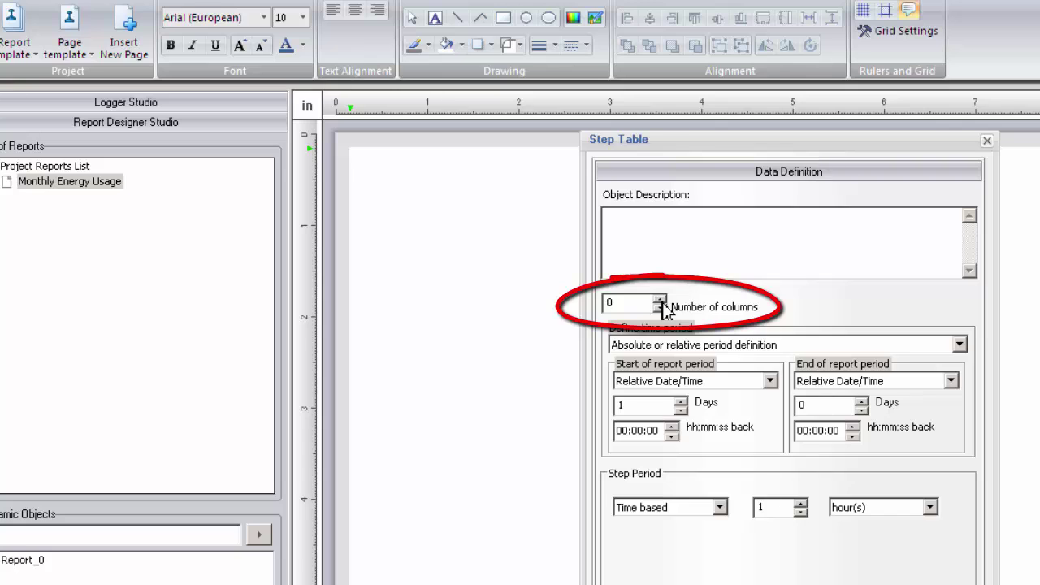
pyautogui.click(660, 298)
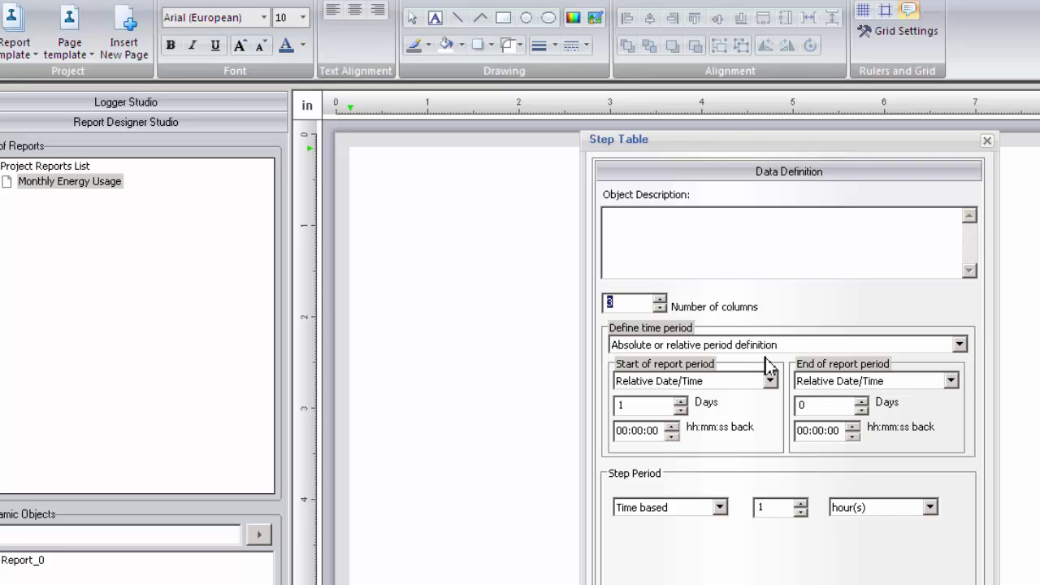
# Step: Define the step table's time period as a Fixed Period covering the current 1 year
pyautogui.click(962, 346)
pyautogui.click(960, 345)
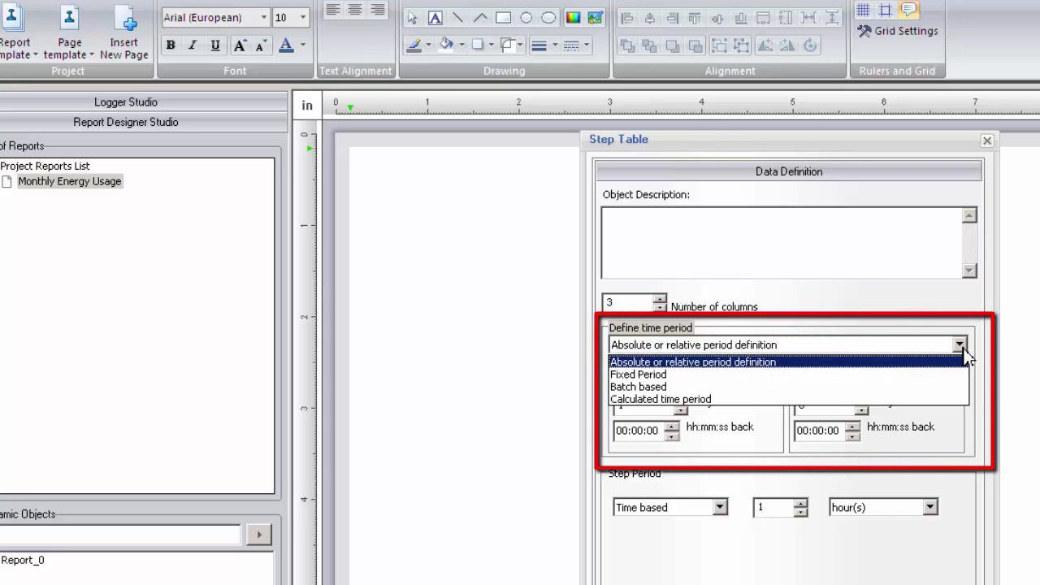
pyautogui.click(822, 375)
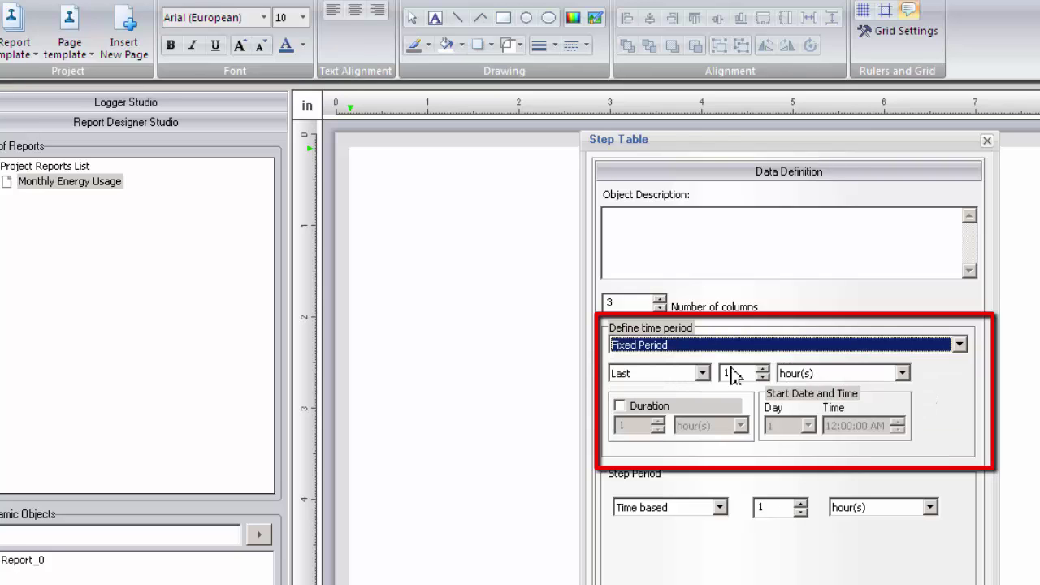
pyautogui.click(662, 373)
pyautogui.click(663, 404)
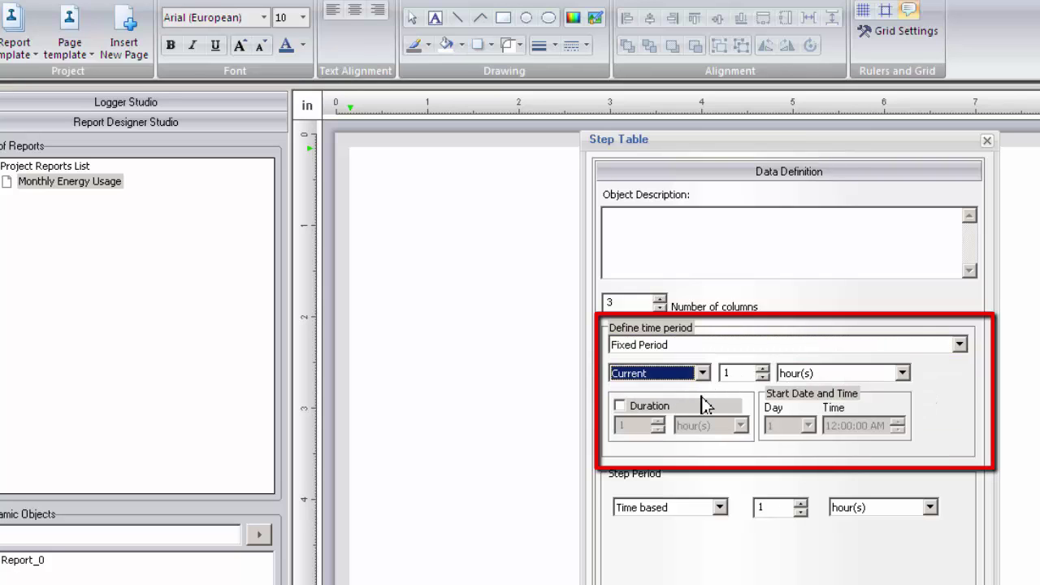
pyautogui.click(837, 374)
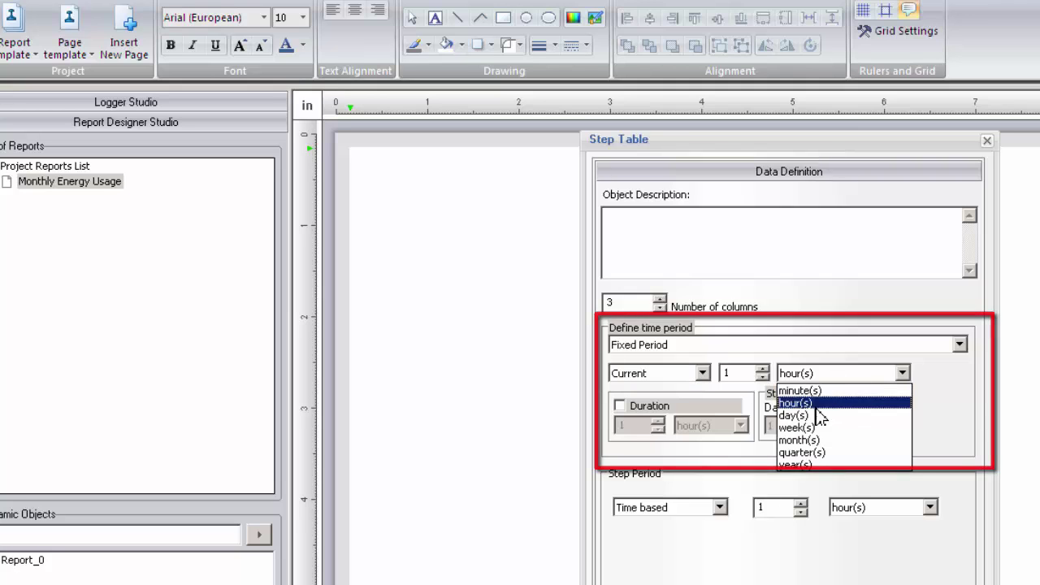
pyautogui.click(812, 464)
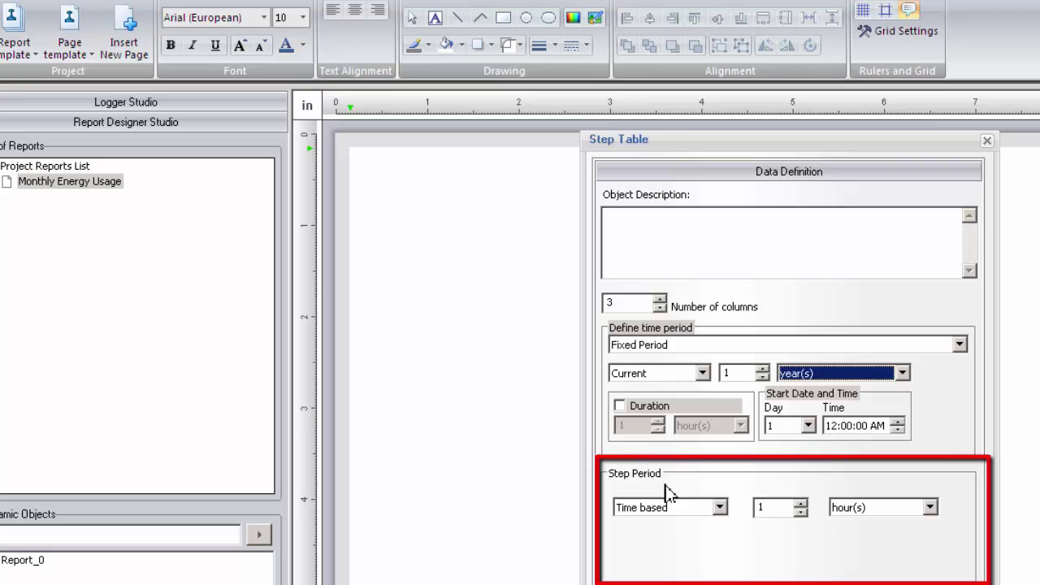
# Step: Set the table's step period to time based with a step of 1 month
pyautogui.click(720, 507)
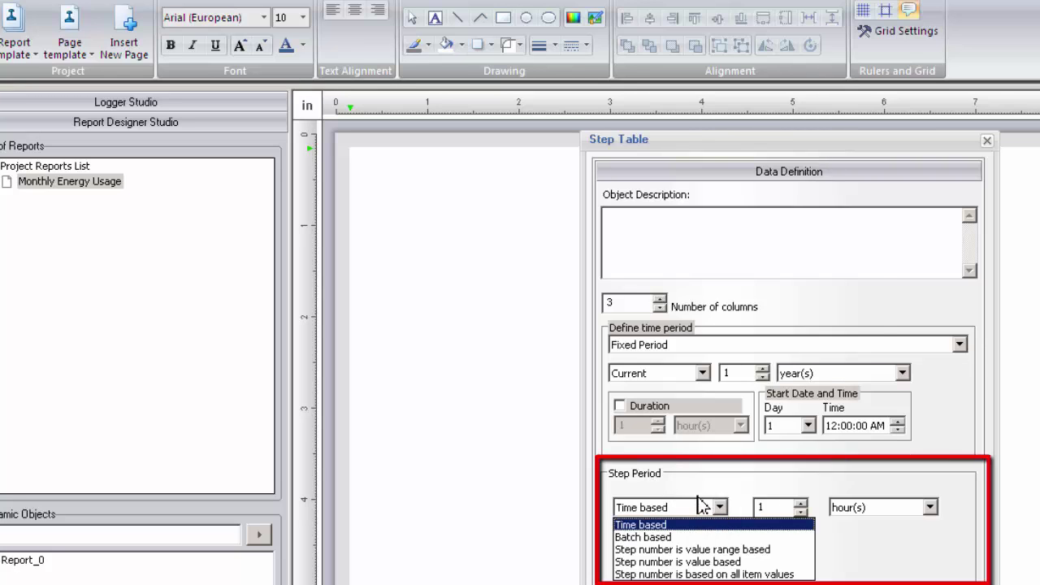
pyautogui.click(704, 505)
pyautogui.click(931, 507)
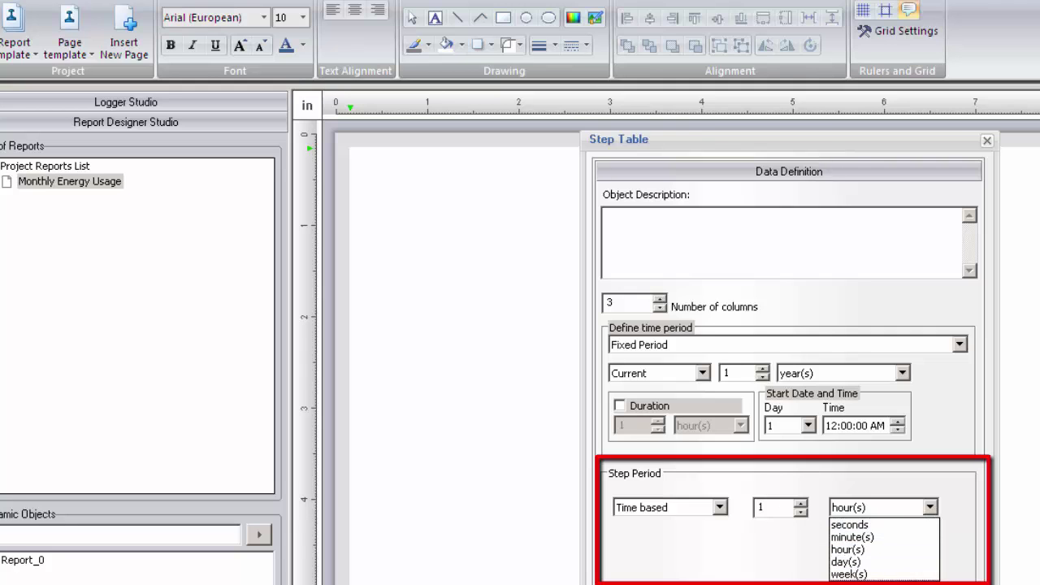
pyautogui.click(850, 582)
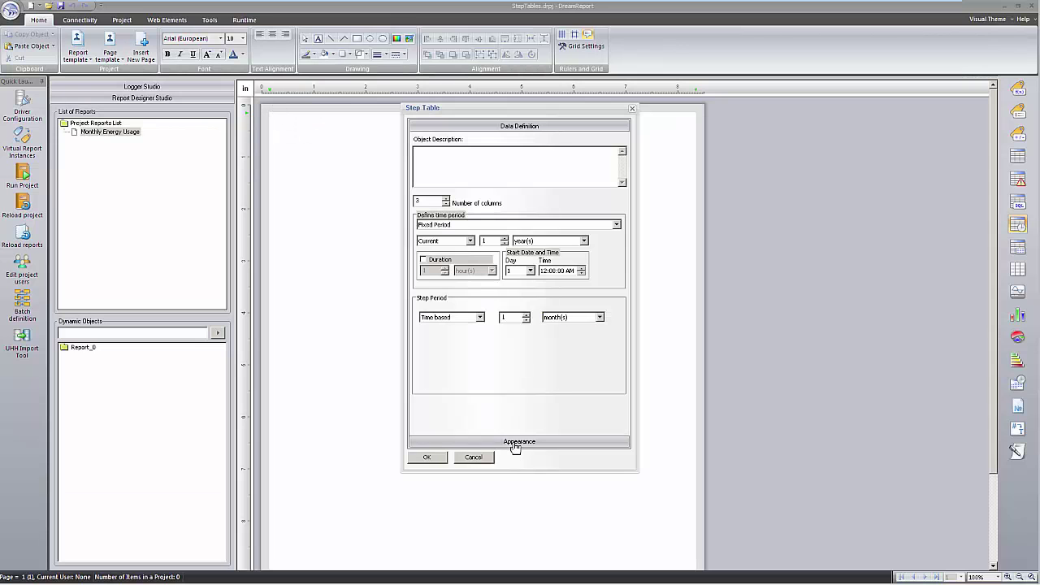
# Step: Name the step table "Monthly Energy Usage - YTD" in its appearance settings
pyautogui.click(510, 442)
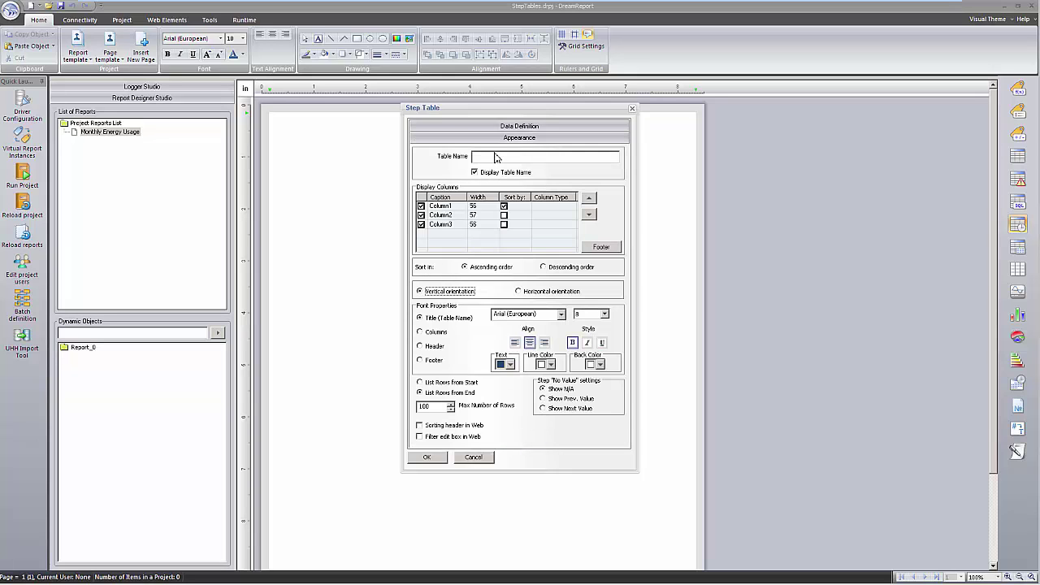
pyautogui.click(502, 159)
pyautogui.write('Monthly Energy Usage - YTD')
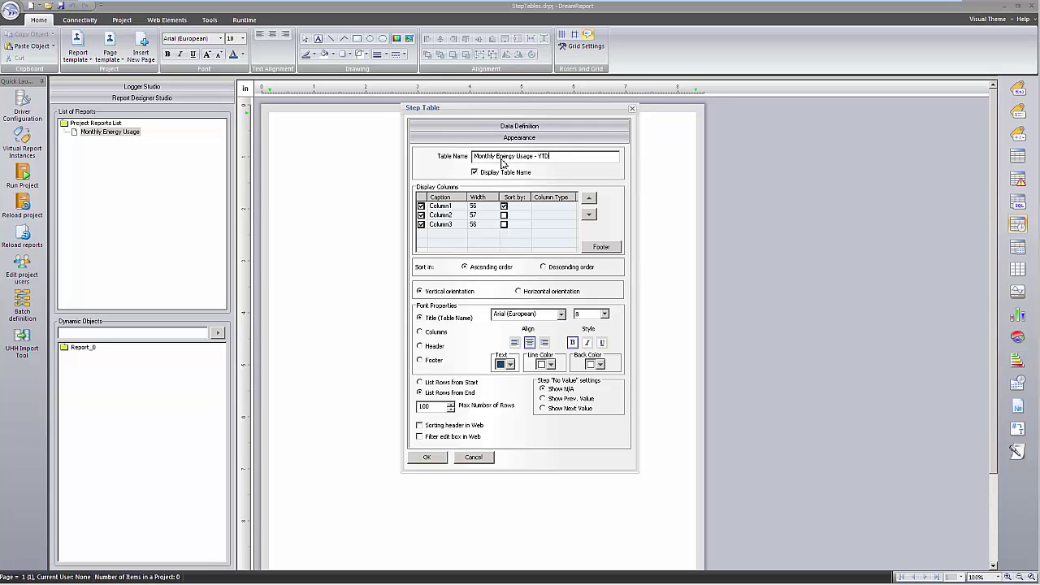
# Step: Caption the three table columns "Month", "Avg Daily Energy Usage (kWh)" and "Avg Daily Temp (°C)", widening the caption list to show them
pyautogui.click(455, 208)
pyautogui.doubleClick(455, 208)
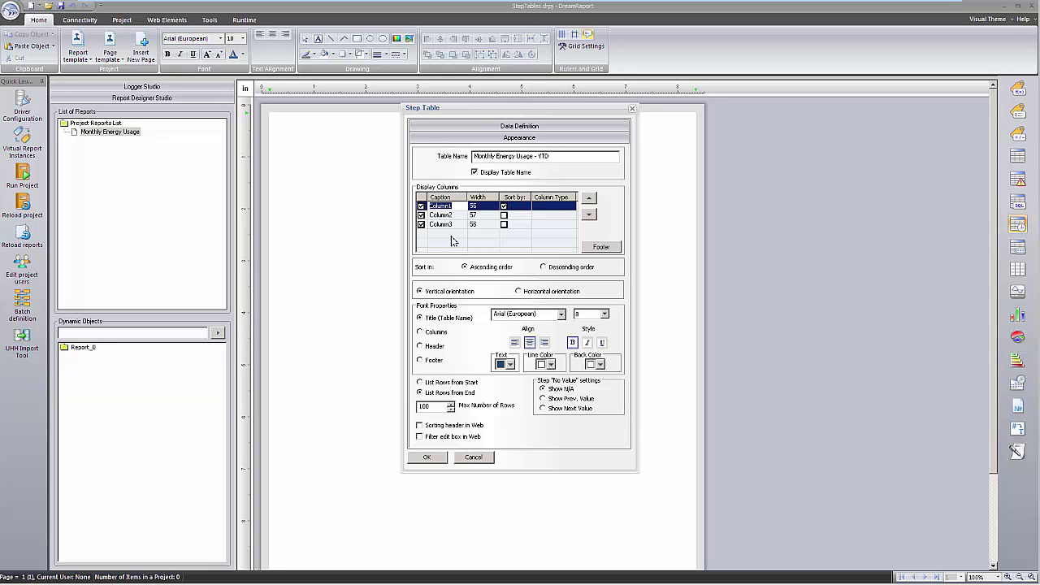
pyautogui.write('Mon')
pyautogui.doubleClick(447, 216)
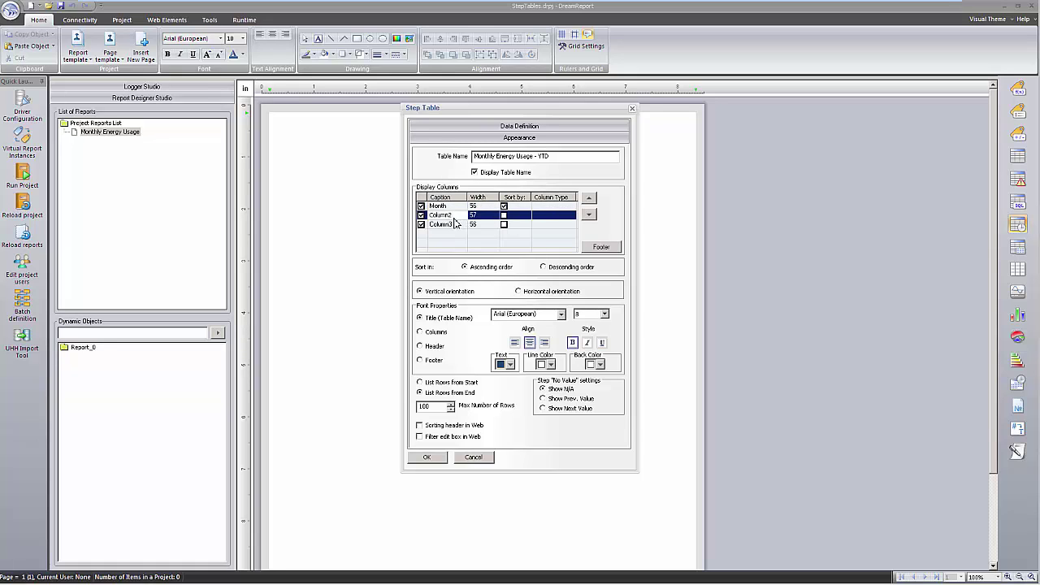
pyautogui.hotkey('ctrl', 'v')
pyautogui.click(451, 225)
pyautogui.doubleClick(451, 226)
pyautogui.write('A')
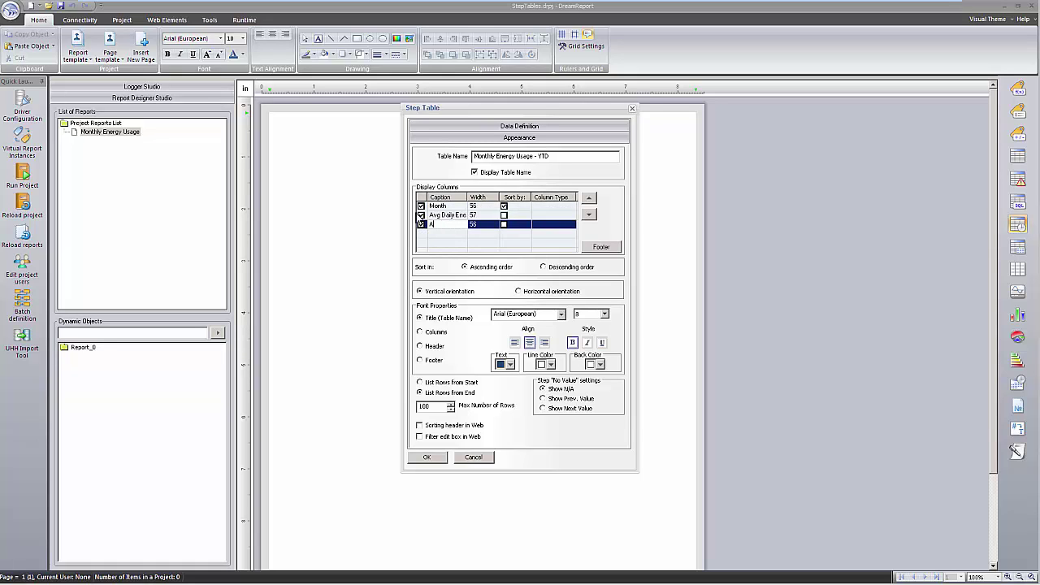
pyautogui.write('vg Daily En')
pyautogui.click(457, 216)
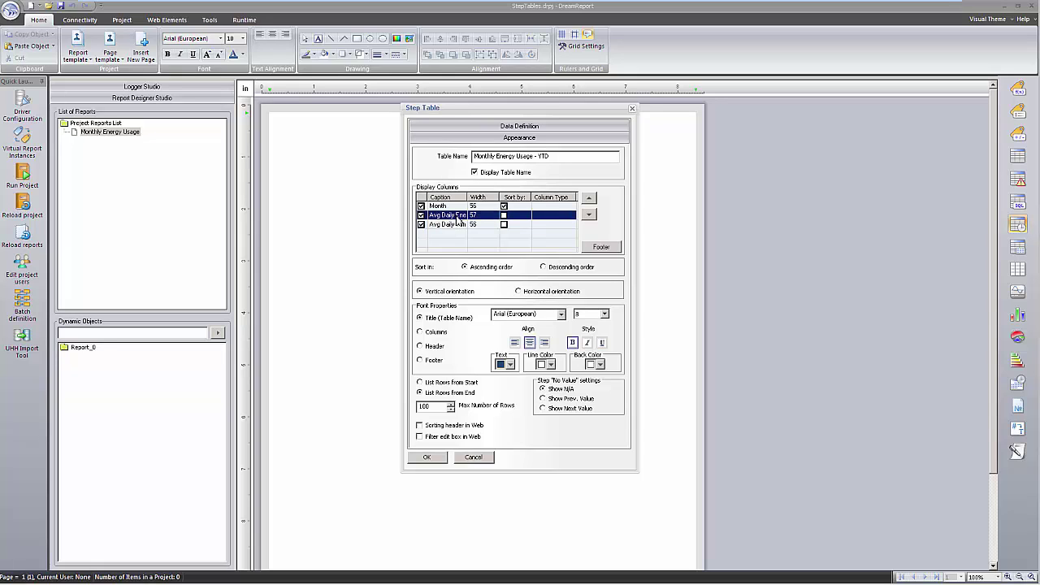
pyautogui.moveTo(470, 205); pyautogui.dragTo(498, 208)
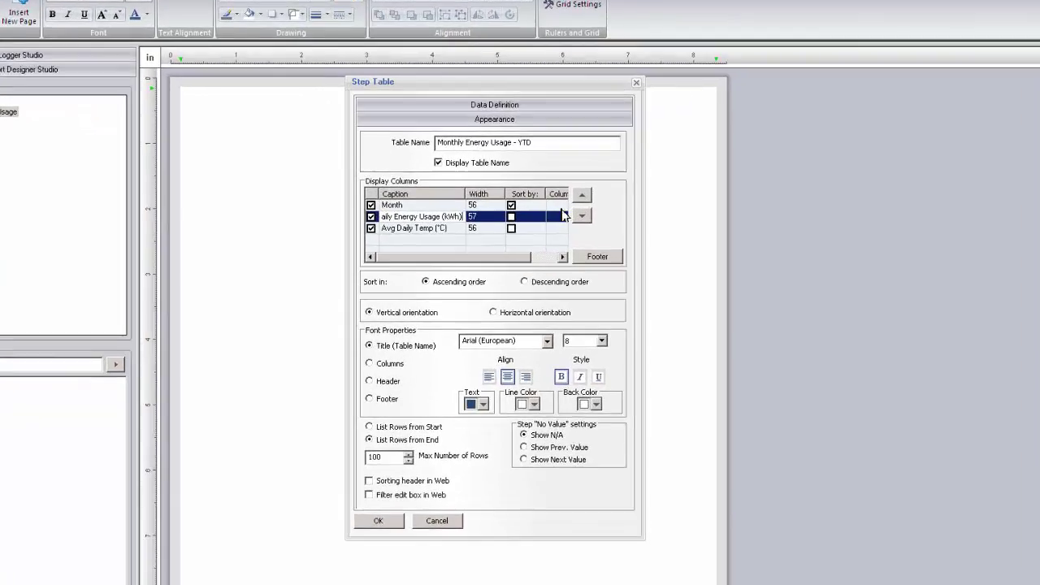
# Step: Set the Month column's type to Step start time with a custom time format showing Month only
pyautogui.click(572, 207)
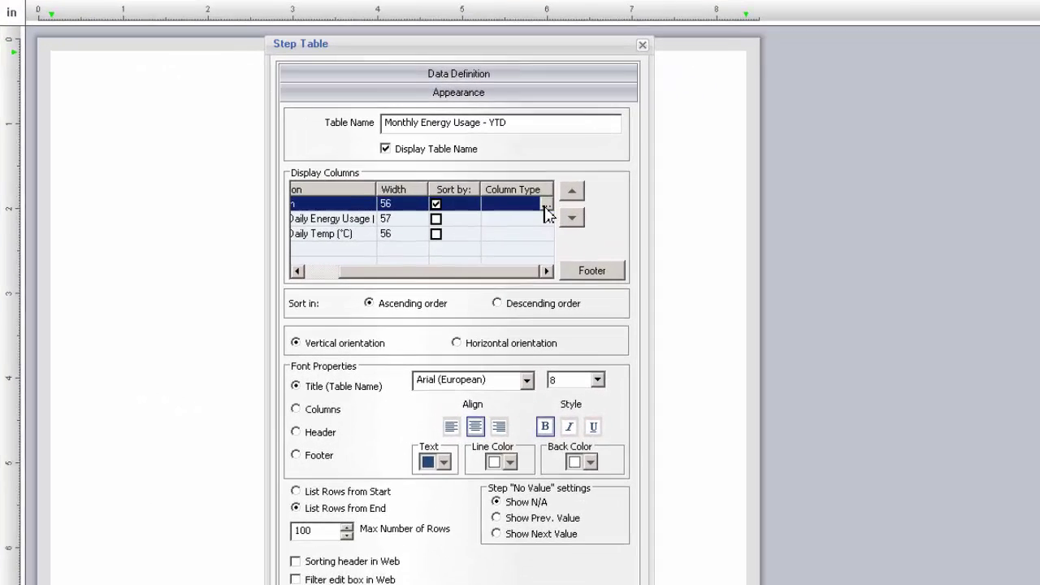
pyautogui.click(543, 206)
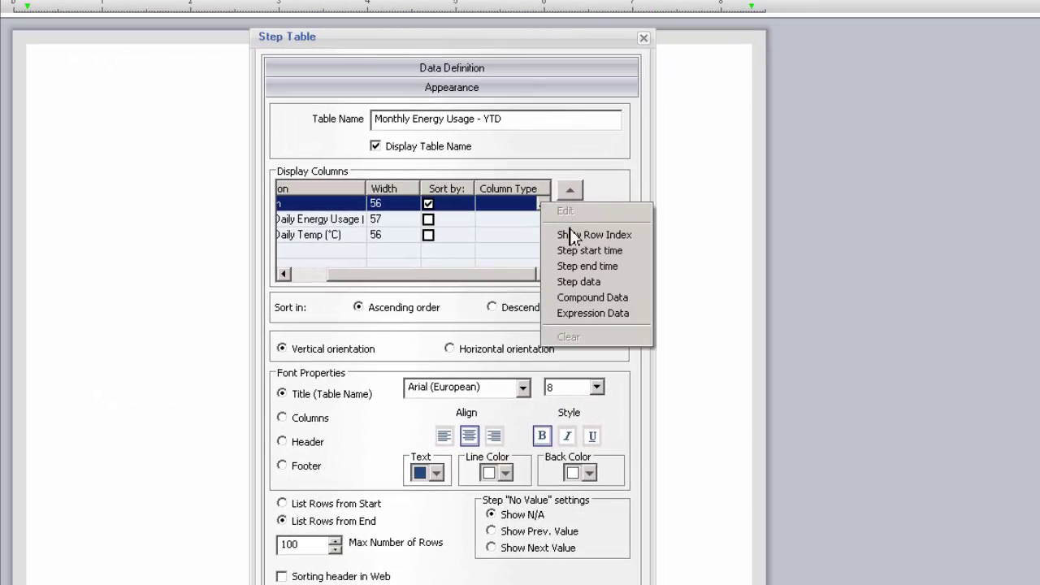
pyautogui.click(587, 250)
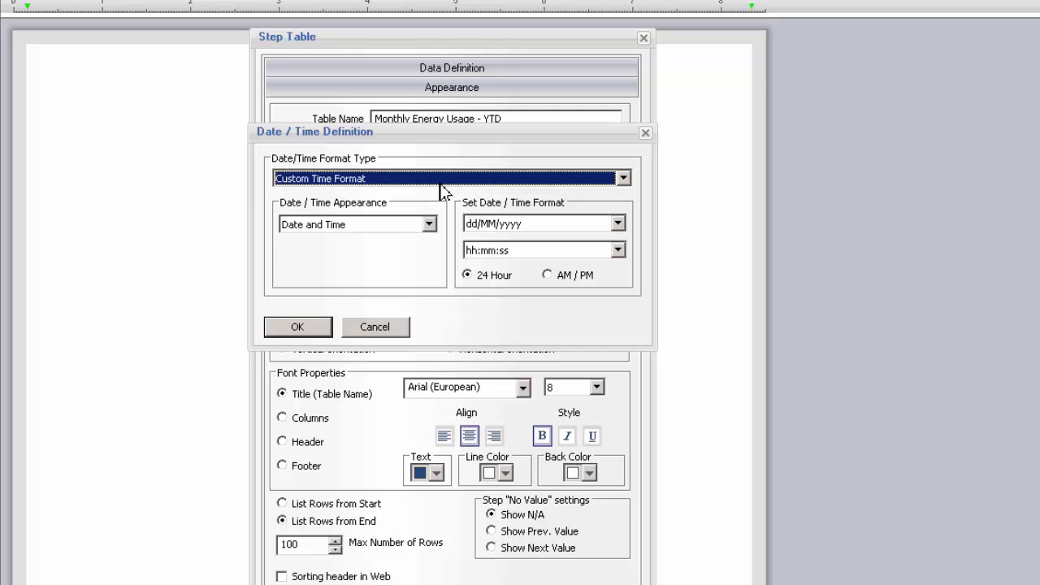
pyautogui.click(429, 225)
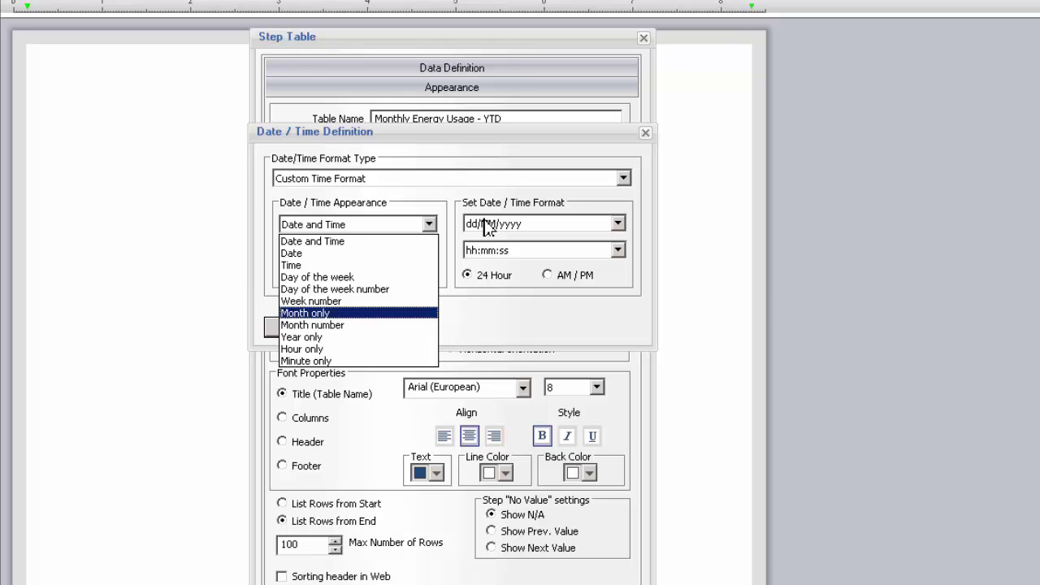
pyautogui.press('Return')
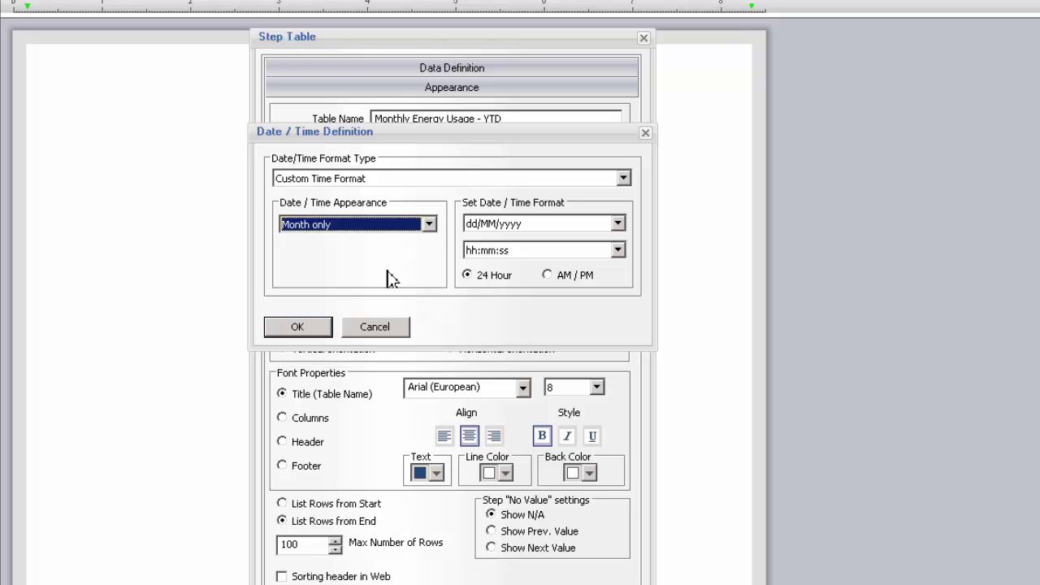
pyautogui.click(301, 330)
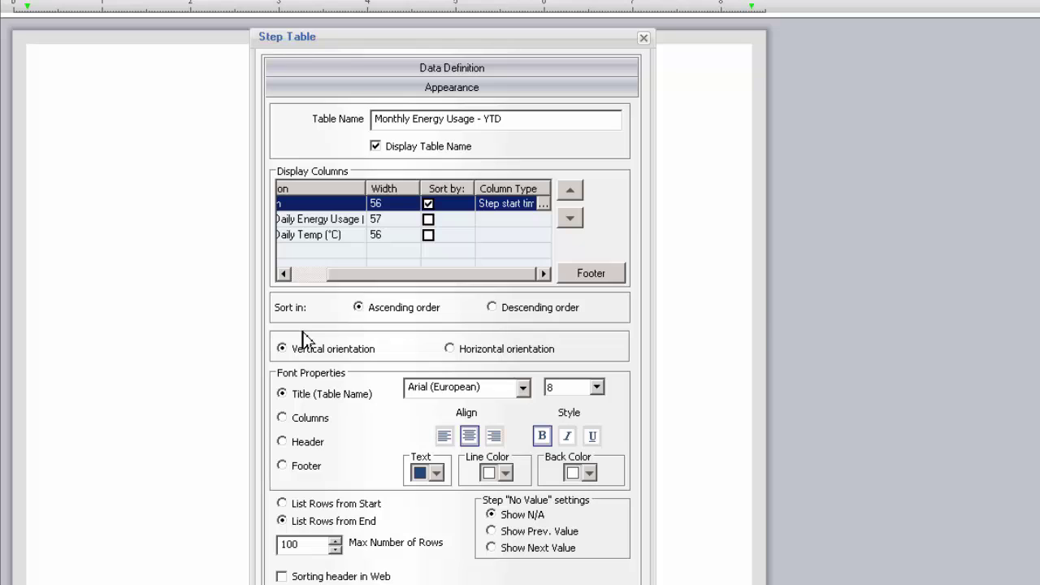
# Step: Assign Step data to the Avg Daily Energy Usage (kWh) column and name its data object "AvgkWh"
pyautogui.click(549, 221)
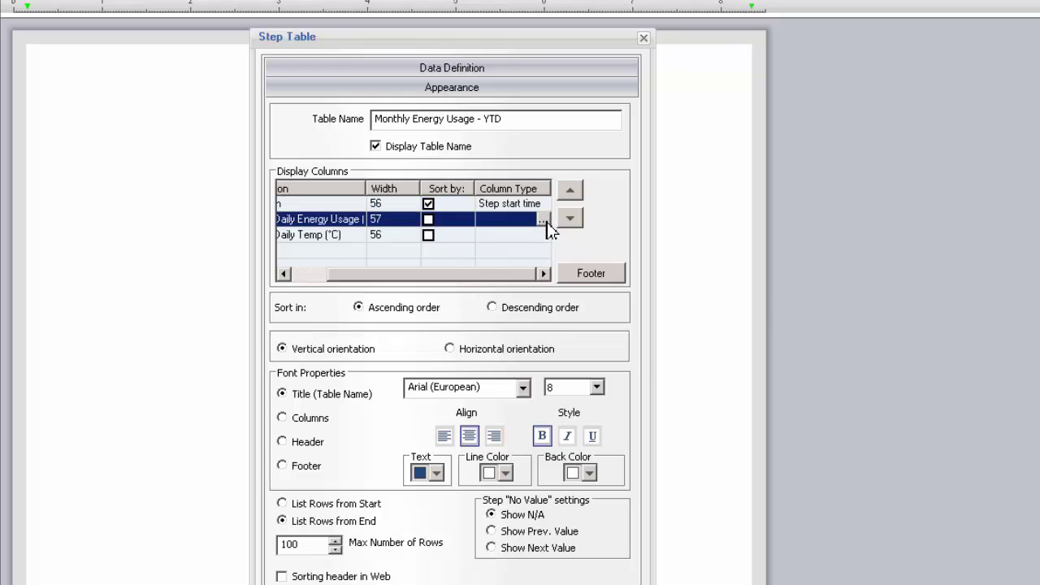
pyautogui.click(547, 224)
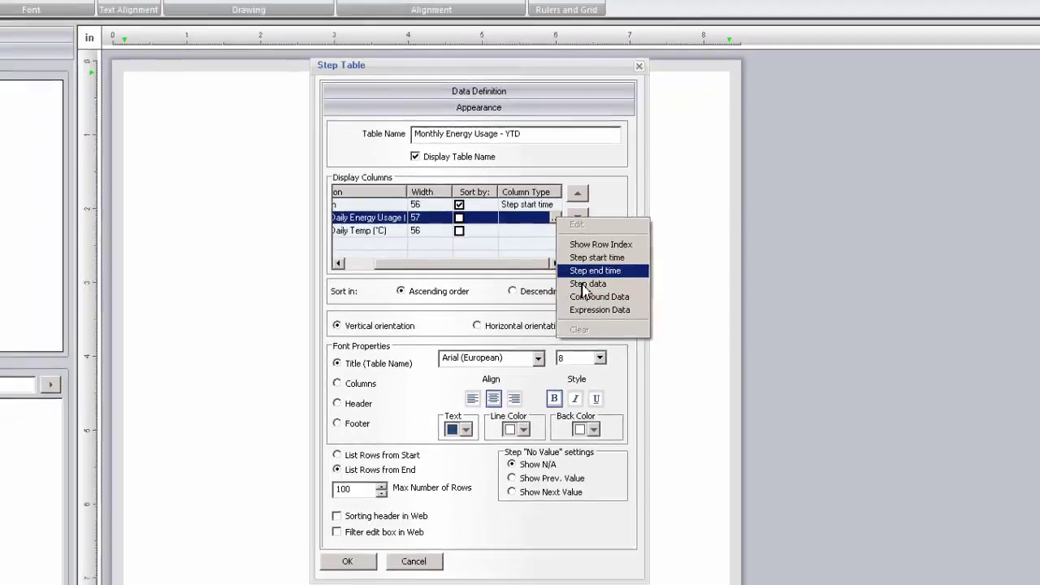
pyautogui.click(580, 299)
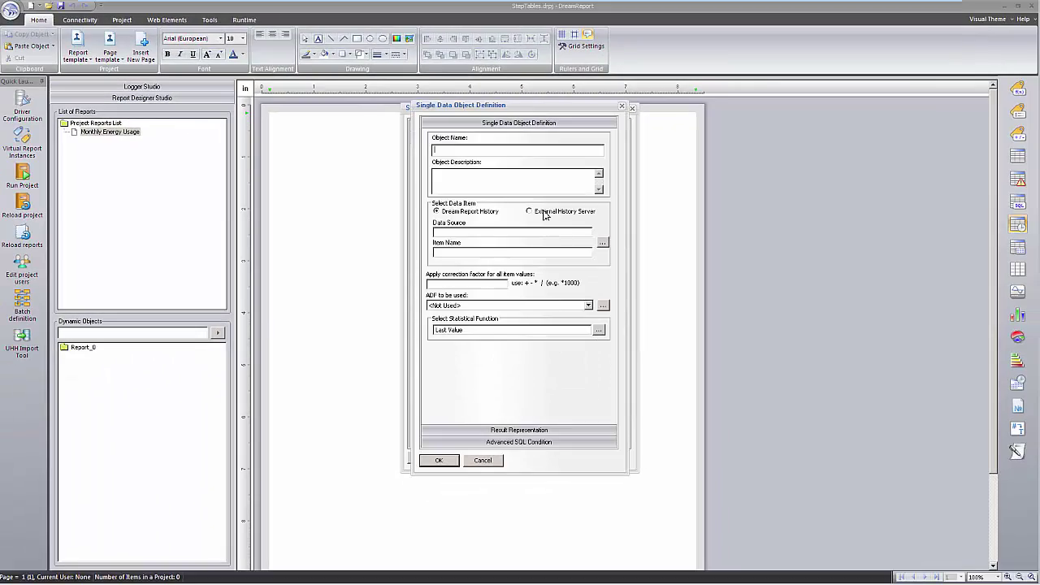
pyautogui.write('AvgkWh')
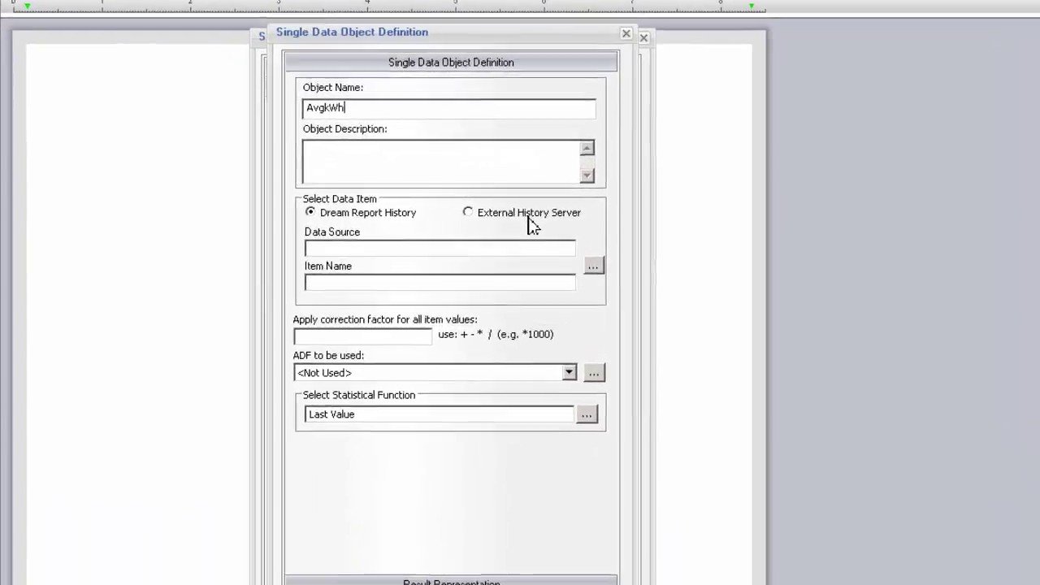
# Step: Link the AvgkWh object to Energy_Cons from the Energy_Data source of the External History Server and open its statistical function selection
pyautogui.click(528, 218)
pyautogui.click(594, 267)
pyautogui.click(528, 119)
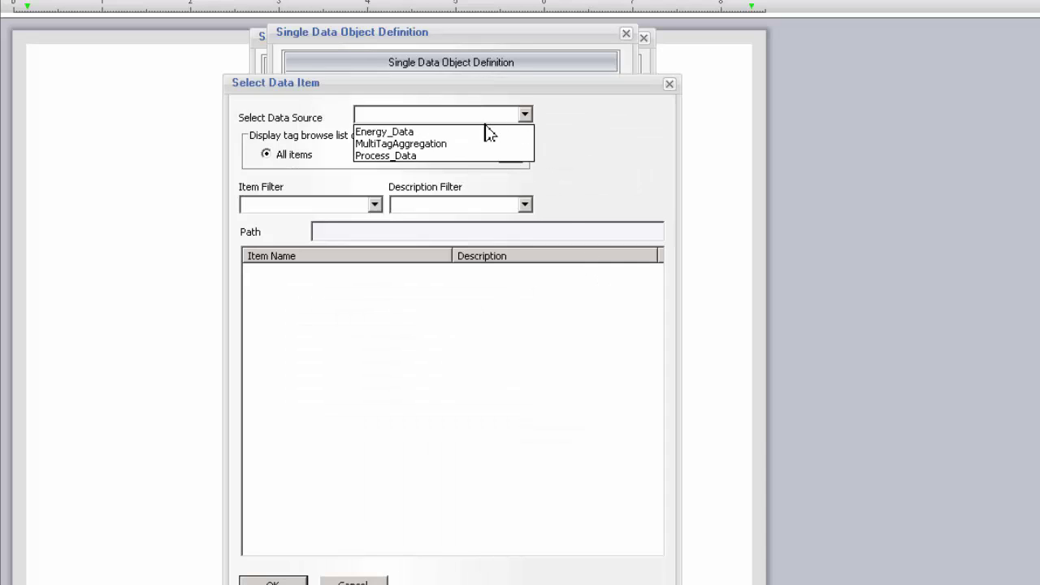
pyautogui.click(448, 134)
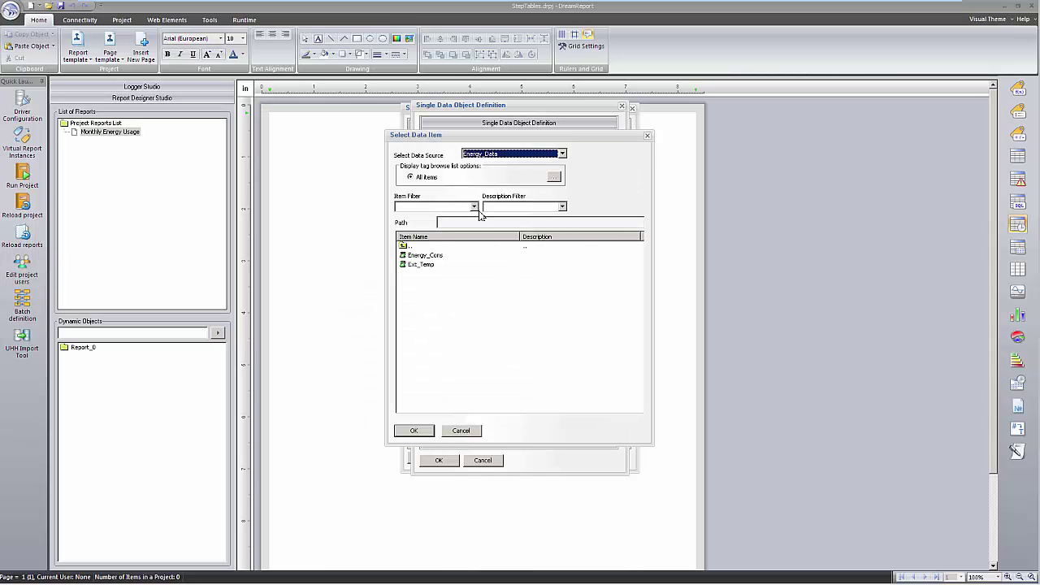
pyautogui.doubleClick(432, 257)
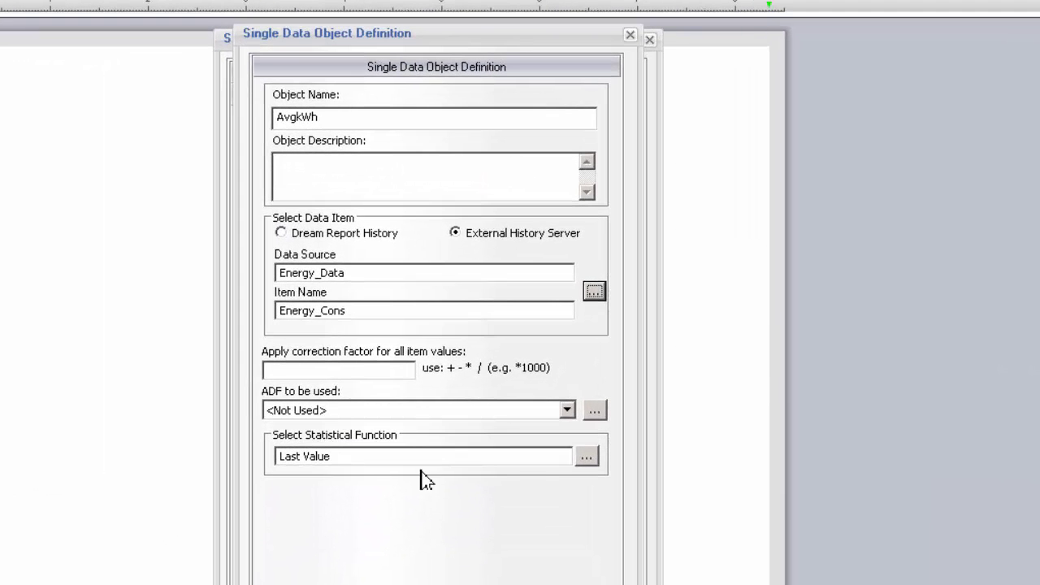
pyautogui.click(586, 457)
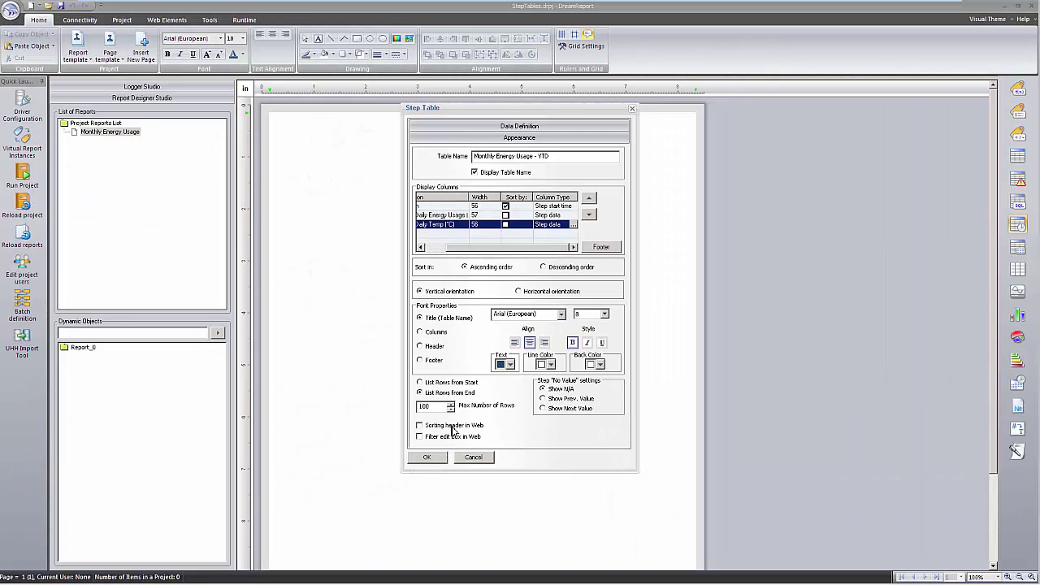
# Step: Set the step table's font sizes to 10 for the title, 9 for the columns and 9 for the header
pyautogui.click(604, 314)
pyautogui.click(590, 343)
pyautogui.click(438, 334)
pyautogui.click(605, 314)
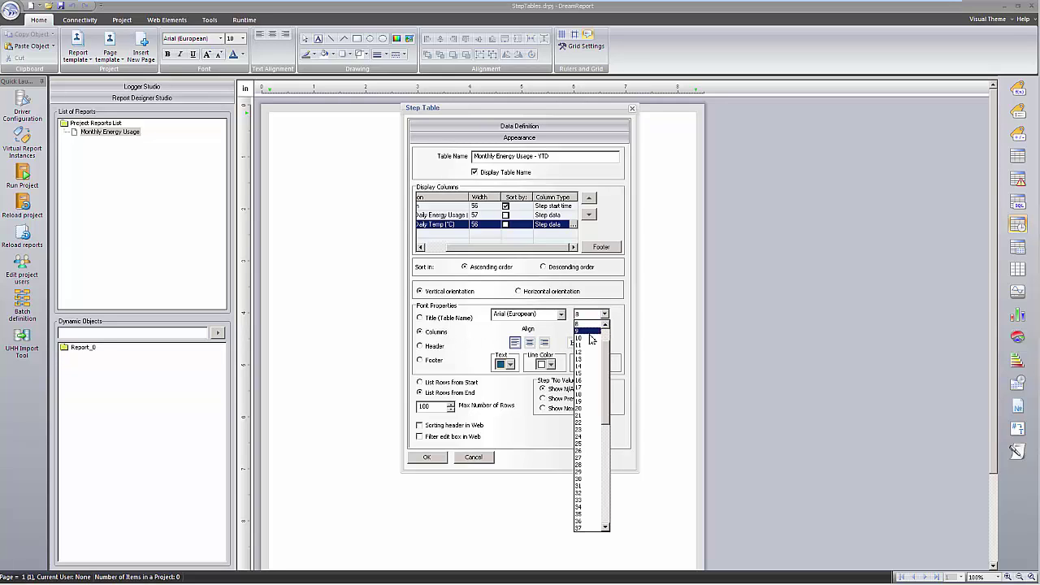
pyautogui.click(587, 333)
pyautogui.click(439, 347)
pyautogui.click(605, 314)
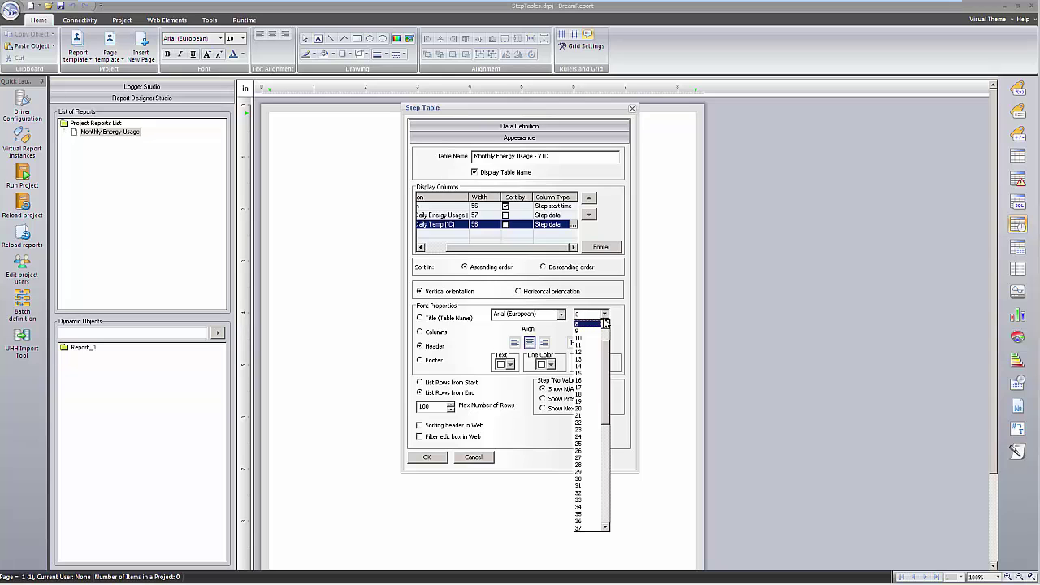
pyautogui.click(587, 333)
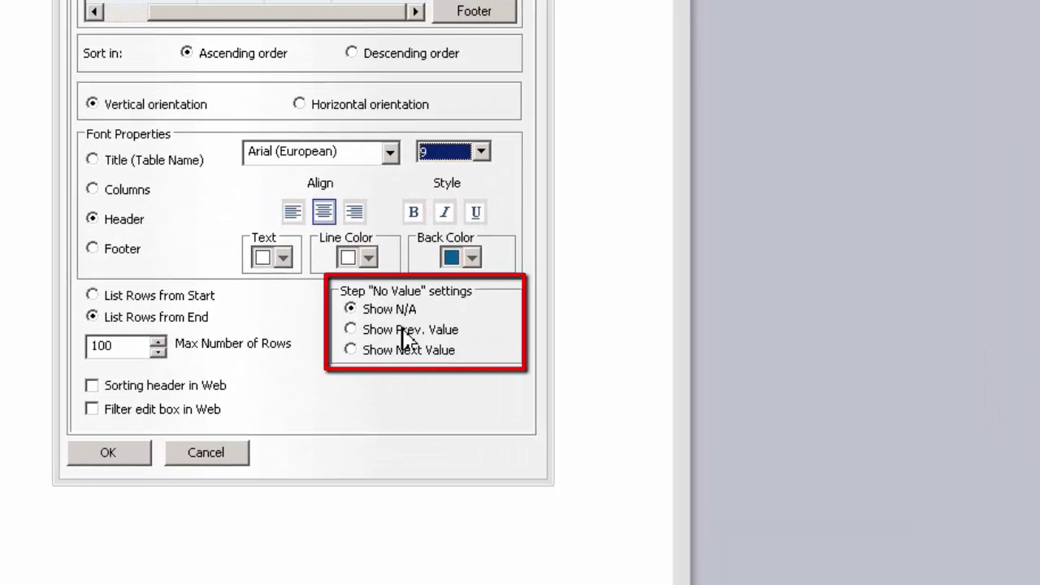
pyautogui.click(402, 330)
pyautogui.click(403, 351)
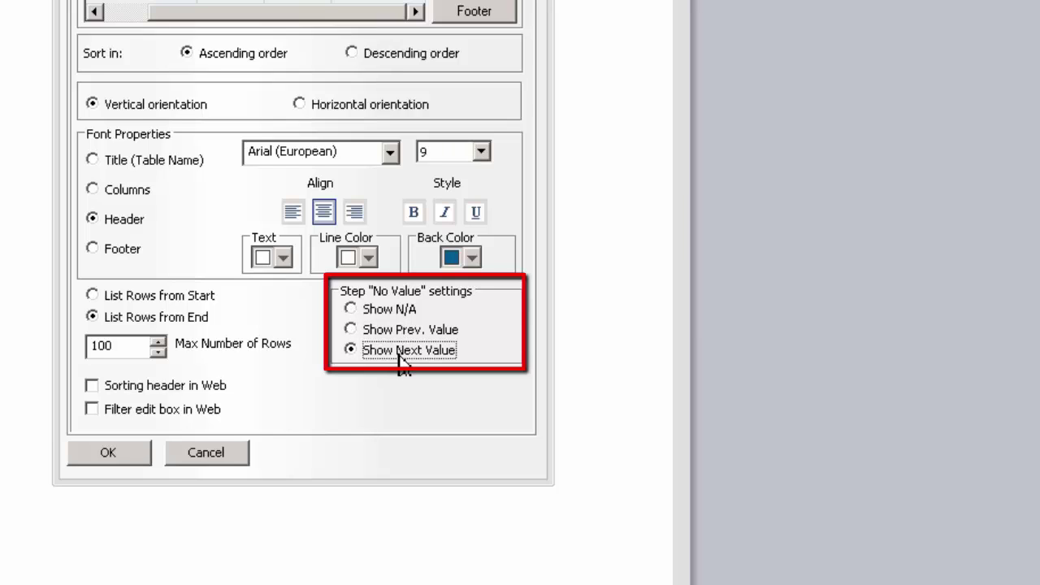
pyautogui.click(396, 314)
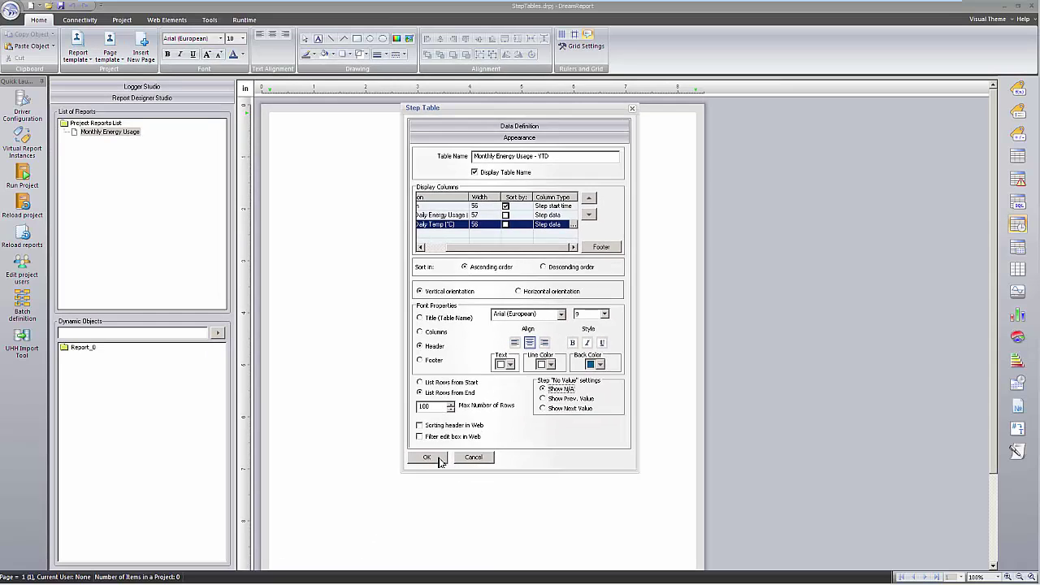
# Step: Accept the step table settings and reposition the table near the top of the report page
pyautogui.click(351, 459)
pyautogui.moveTo(572, 184); pyautogui.dragTo(496, 174)
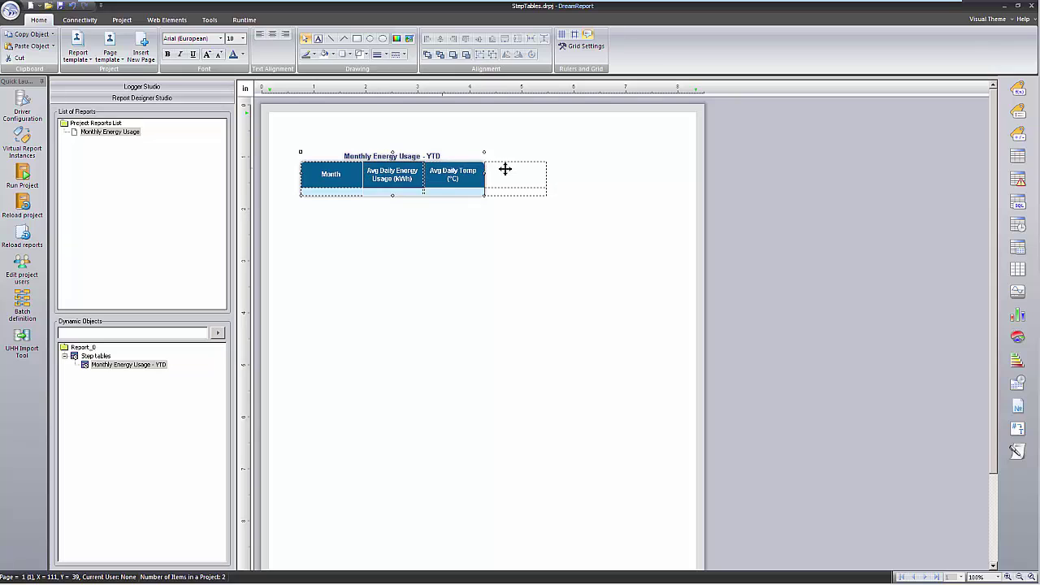
# Step: Insert the report name object s#ReportName at the page's upper left and align the step table below it
pyautogui.click(1021, 434)
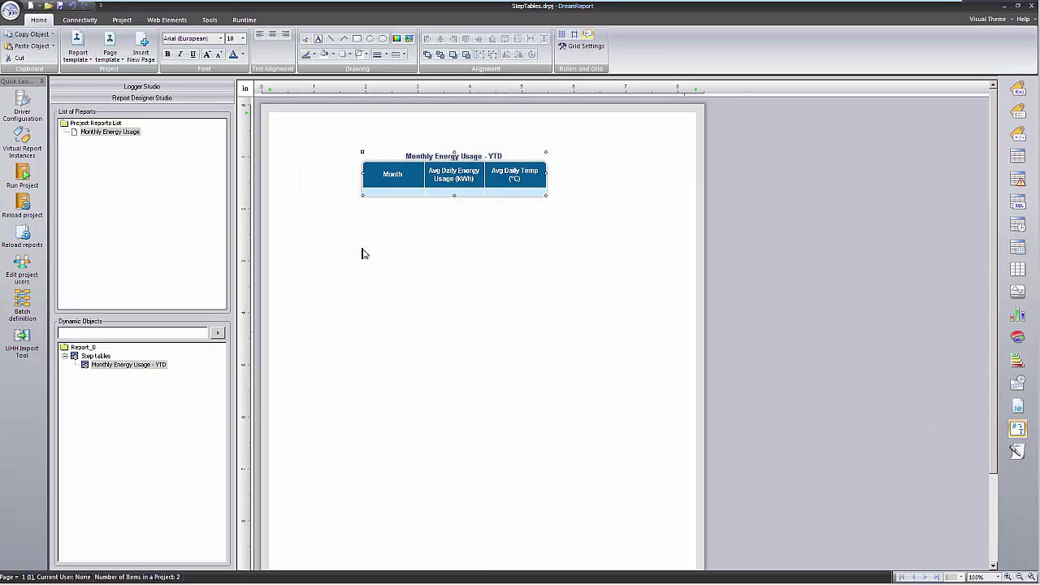
pyautogui.moveTo(284, 123); pyautogui.dragTo(432, 144)
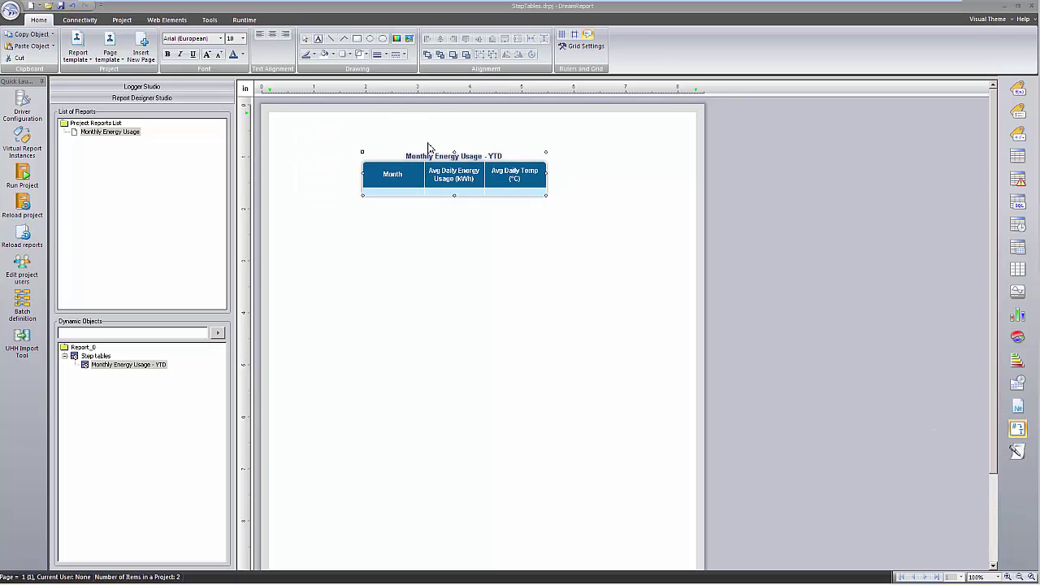
pyautogui.click(474, 316)
pyautogui.moveTo(417, 176); pyautogui.dragTo(341, 186)
# Step: Insert a date/time object named "Year" below the report name, using Start of report period and Year only
pyautogui.click(1017, 382)
pyautogui.moveTo(285, 138); pyautogui.dragTo(368, 159)
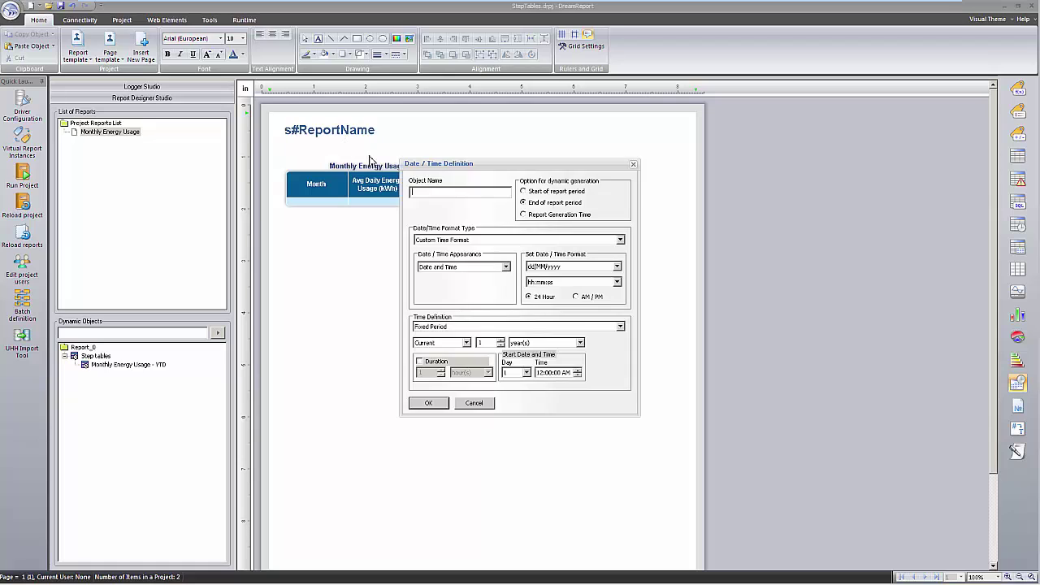
pyautogui.click(550, 192)
pyautogui.click(505, 267)
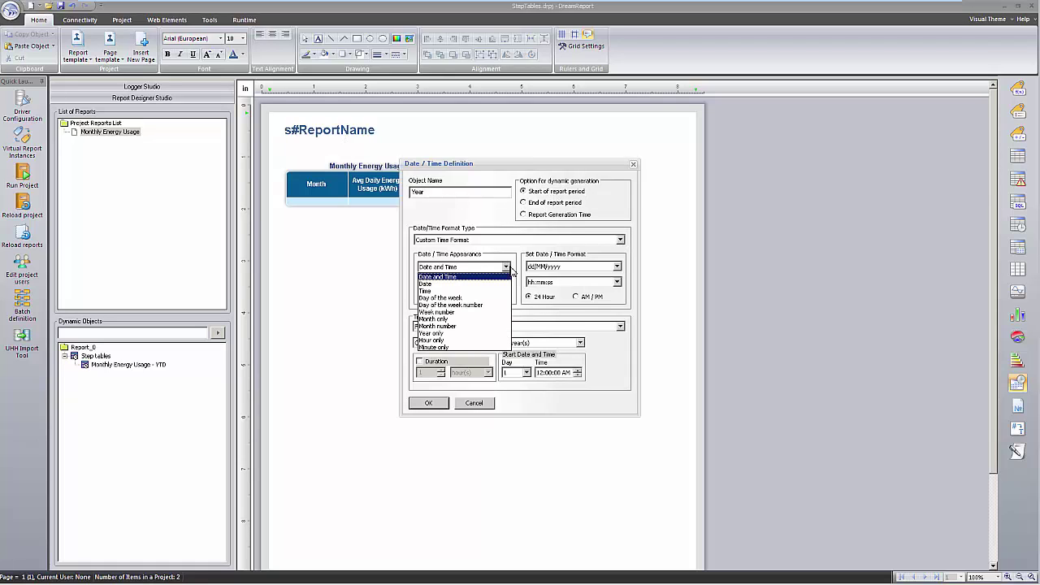
pyautogui.click(465, 333)
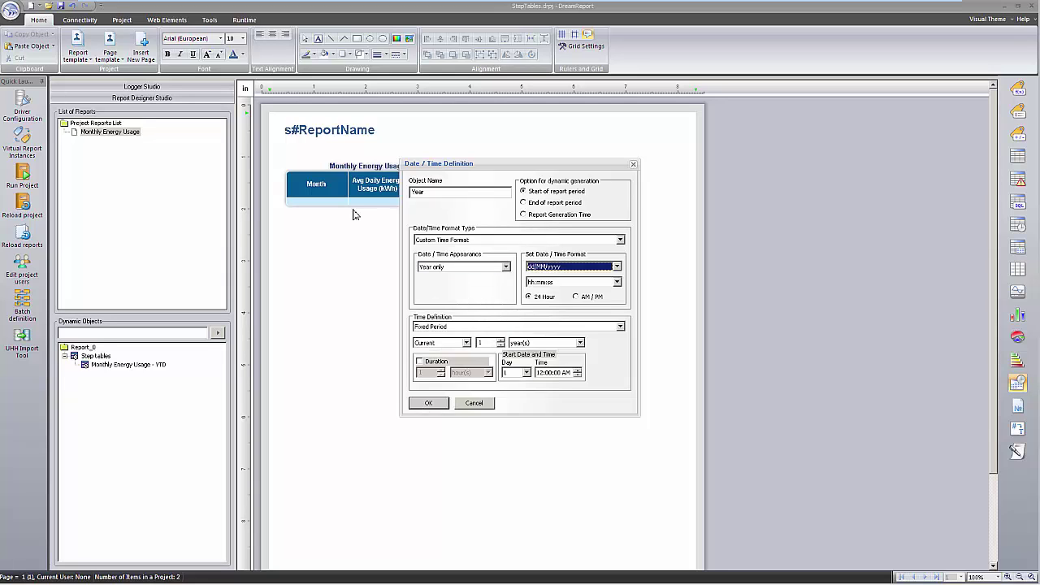
pyautogui.press('Return')
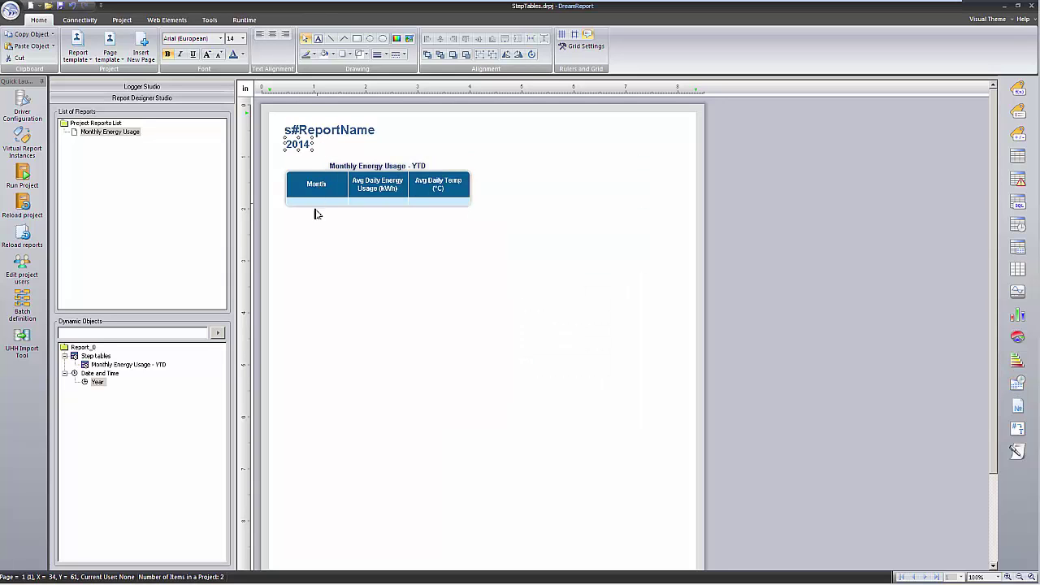
# Step: Save the changes, reload the reports and generate the Monthly Energy Usage report
pyautogui.click(22, 234)
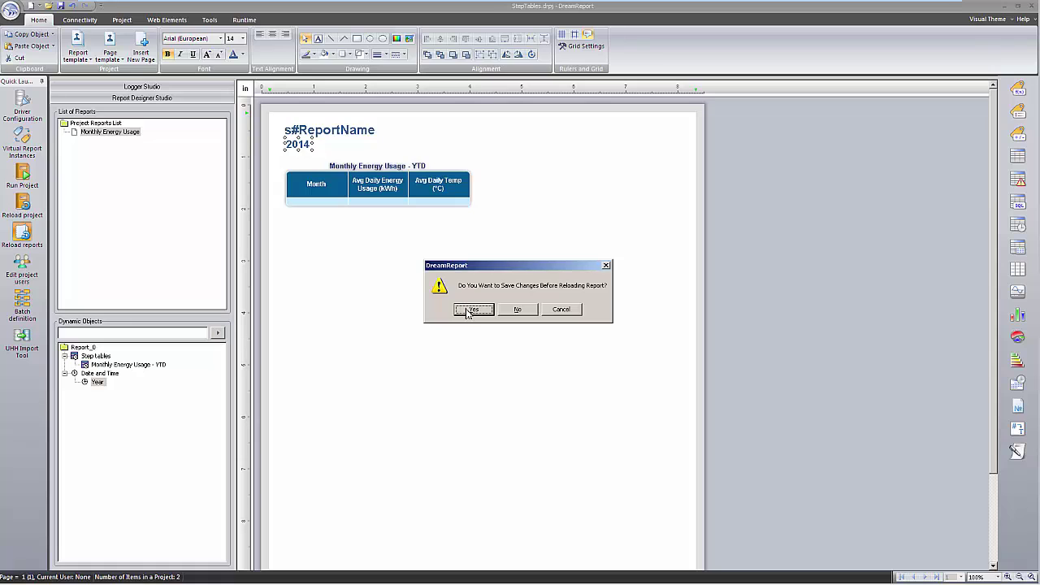
pyautogui.click(469, 312)
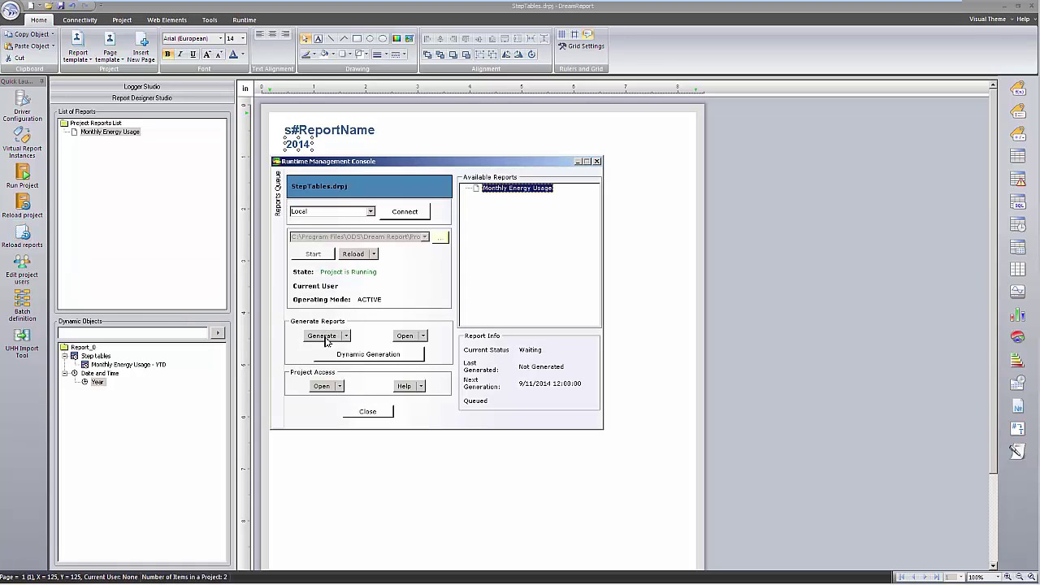
pyautogui.click(322, 336)
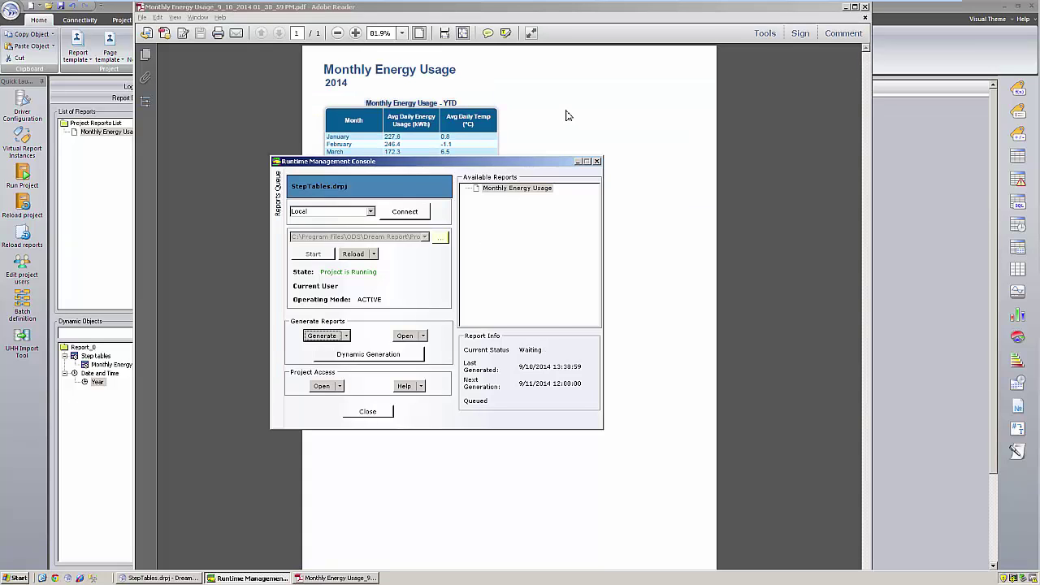
# Step: Examine the generated PDF report's monthly table at 125% zoom, close it and return to the report design
pyautogui.click(568, 116)
pyautogui.doubleClick(355, 34)
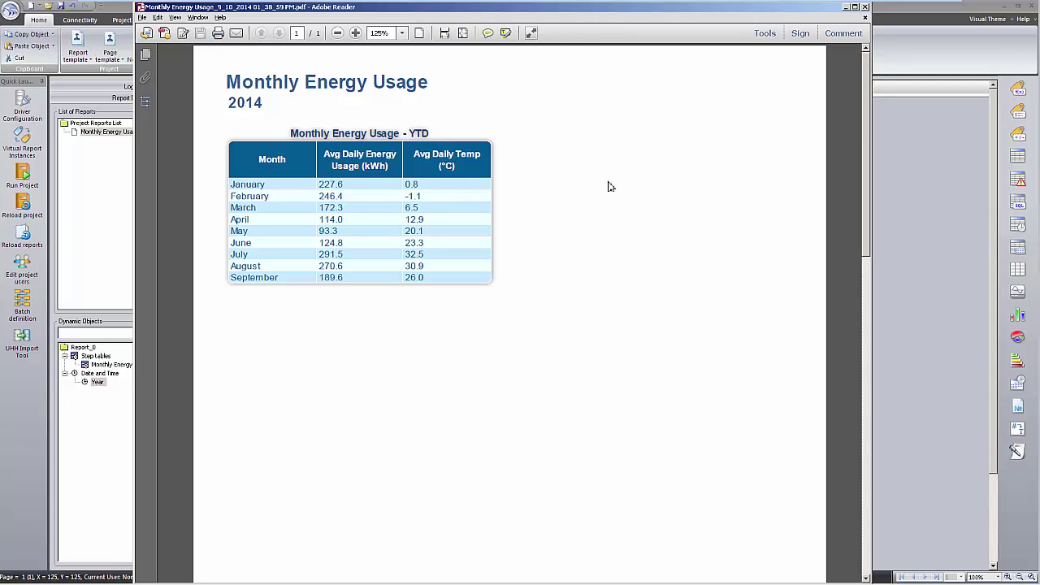
pyautogui.click(865, 8)
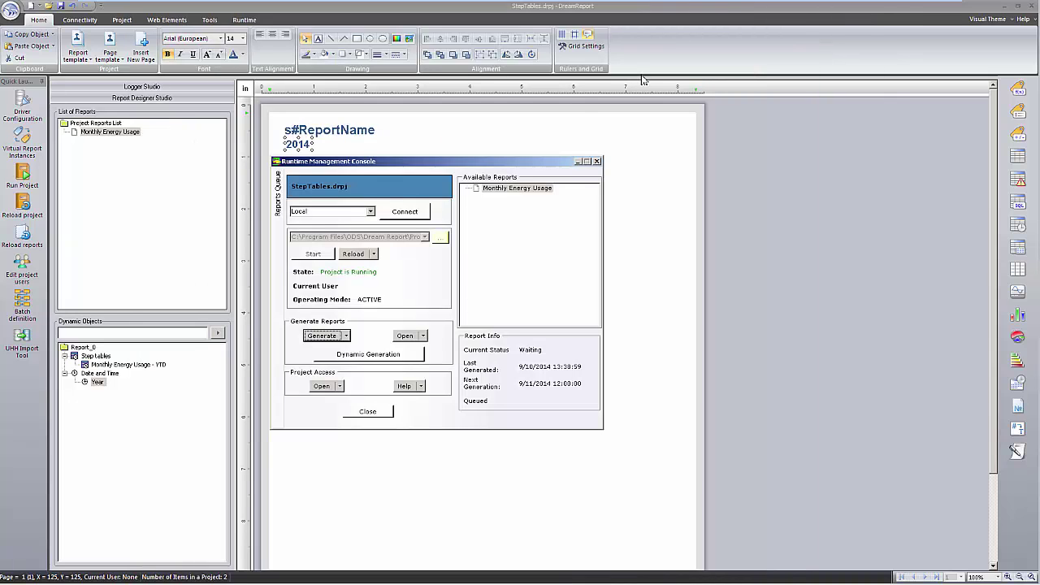
pyautogui.click(638, 176)
# Step: Reopen the step table's appearance settings and enable a footer with three rows
pyautogui.click(422, 183)
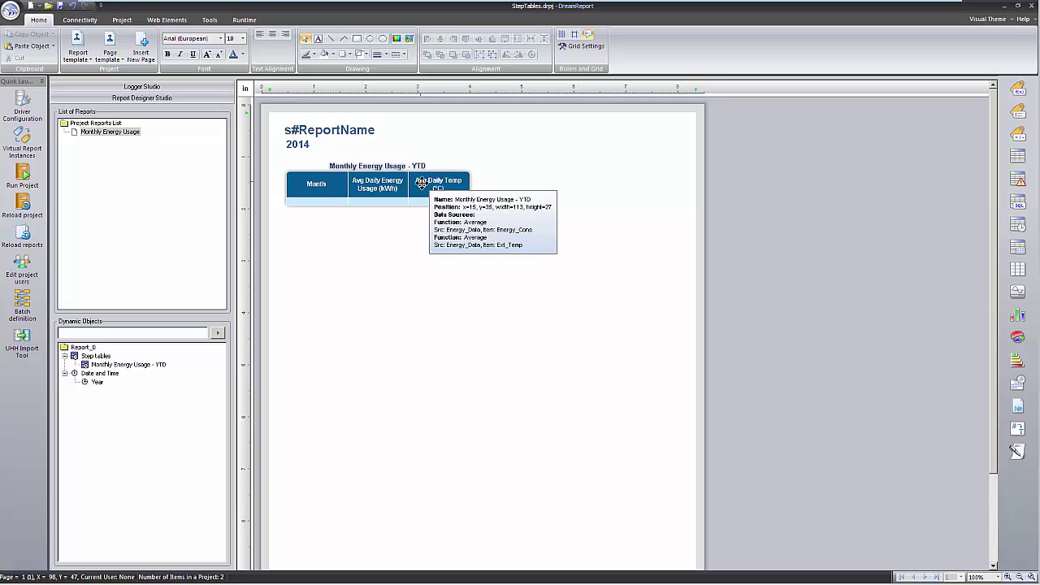
pyautogui.click(422, 183)
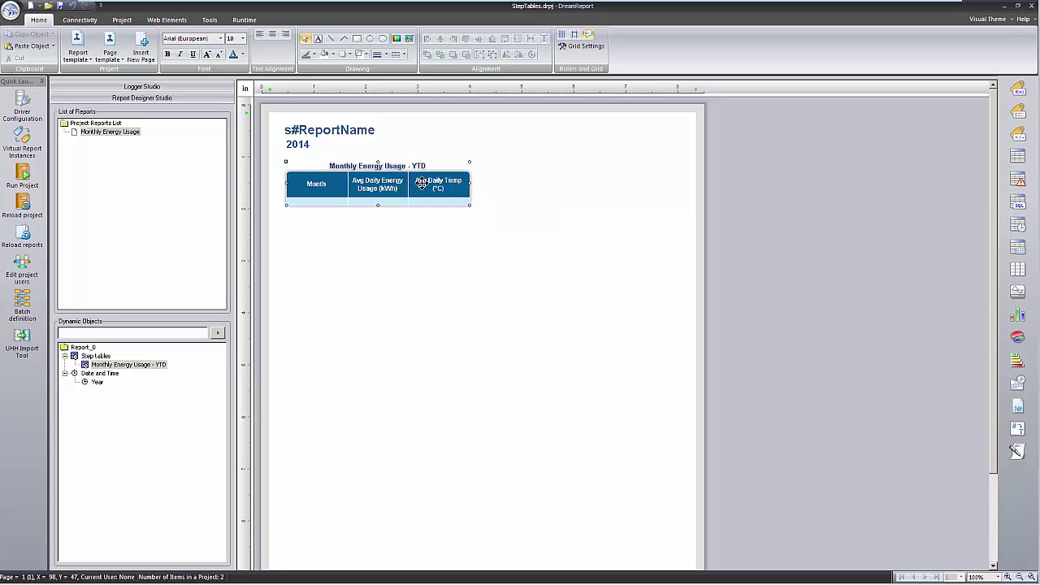
pyautogui.doubleClick(421, 183)
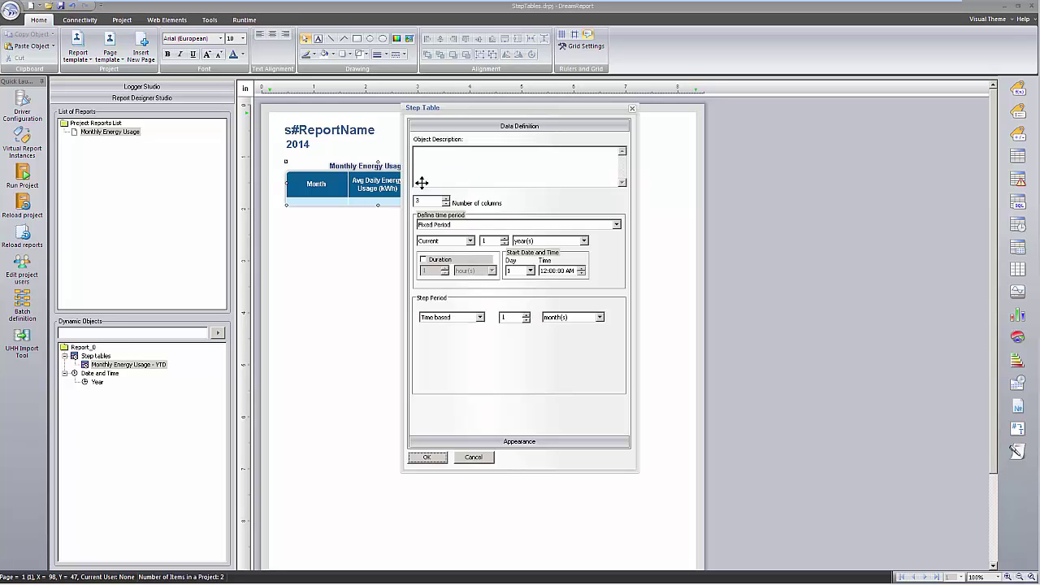
pyautogui.click(497, 441)
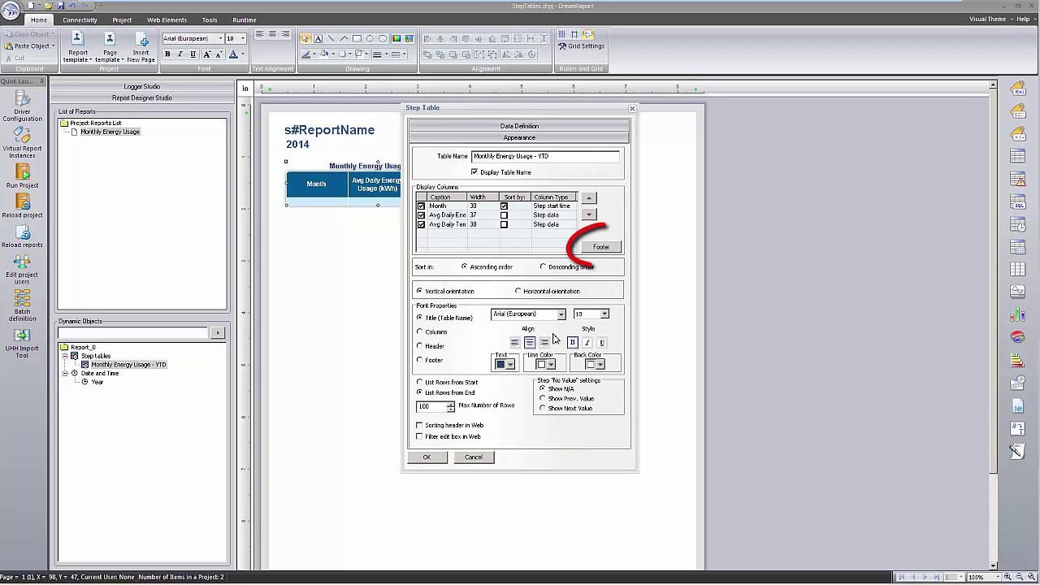
pyautogui.click(611, 251)
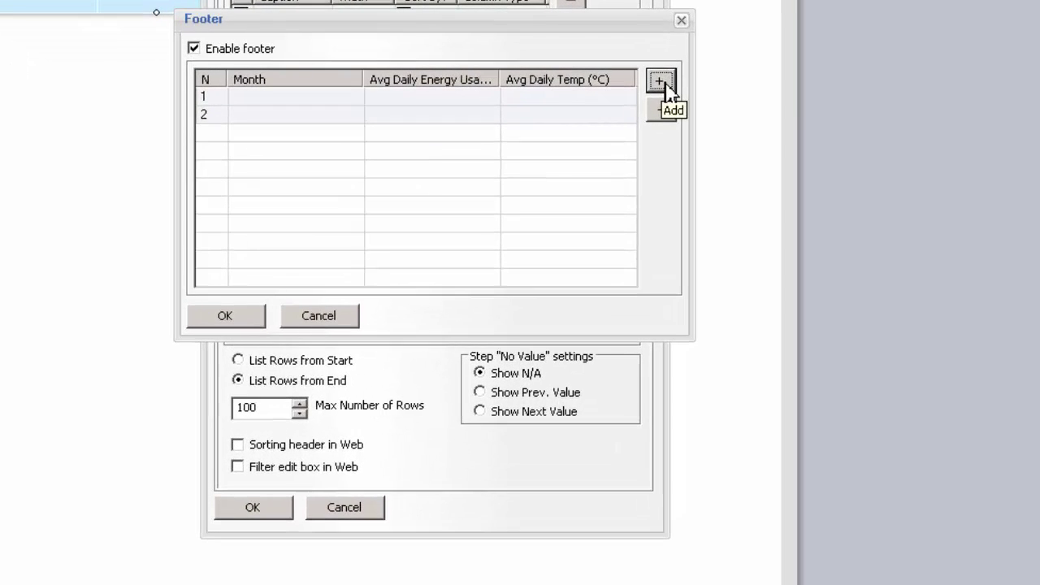
pyautogui.click(638, 219)
# Step: Label the three footer rows in the Month column with the texts "MIN:", "MAX:" and "AVG:"
pyautogui.click(353, 104)
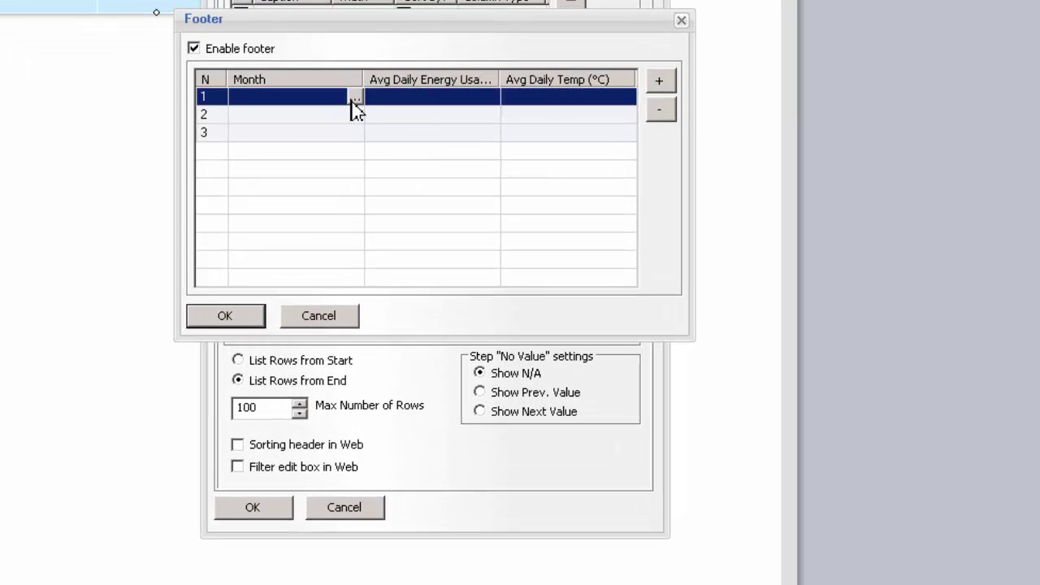
pyautogui.rightClick(351, 101)
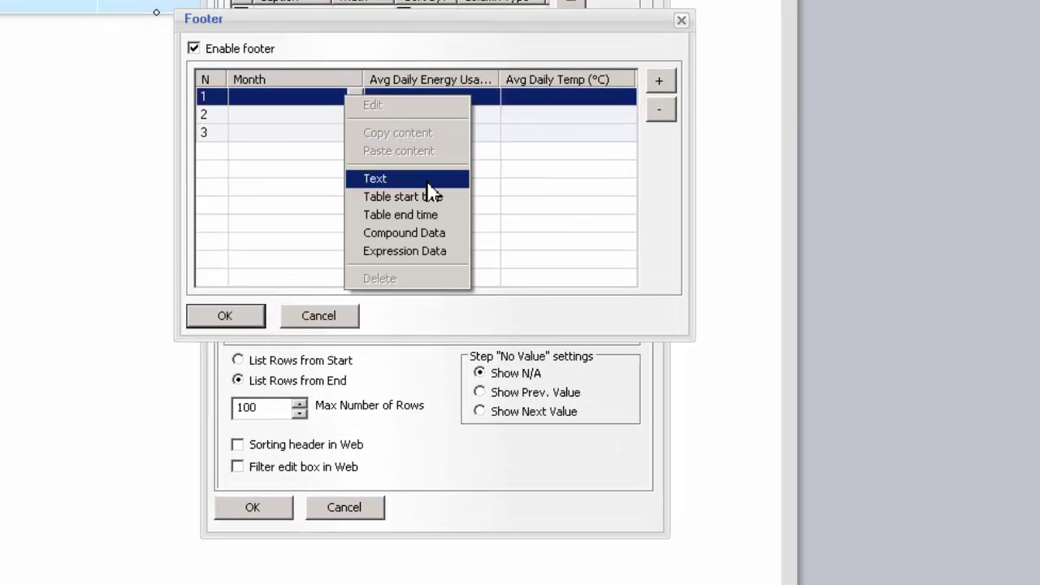
pyautogui.click(426, 179)
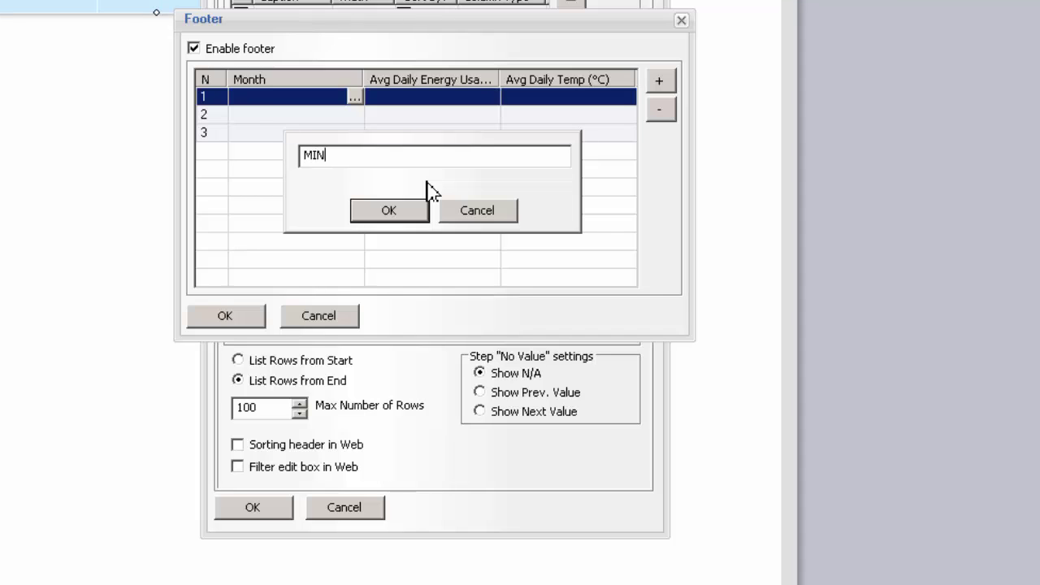
pyautogui.press('Return')
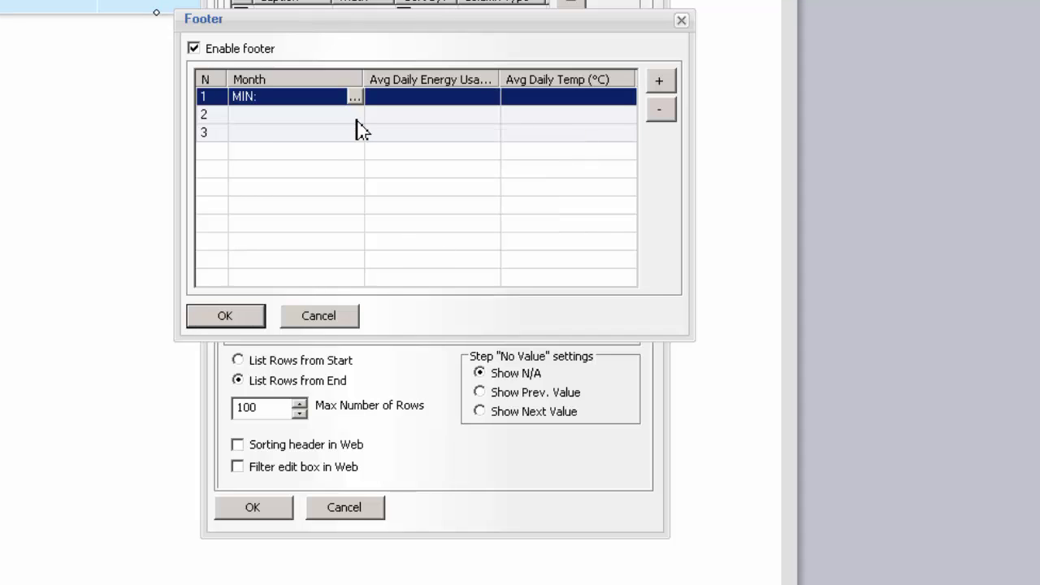
pyautogui.click(357, 116)
pyautogui.rightClick(357, 119)
pyautogui.click(355, 200)
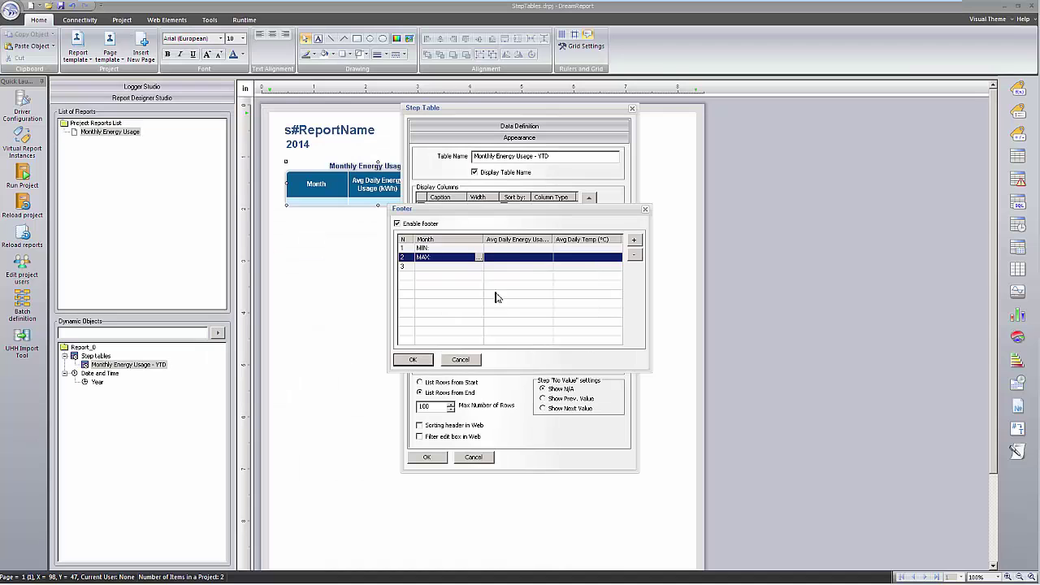
pyautogui.rightClick(483, 275)
pyautogui.click(497, 315)
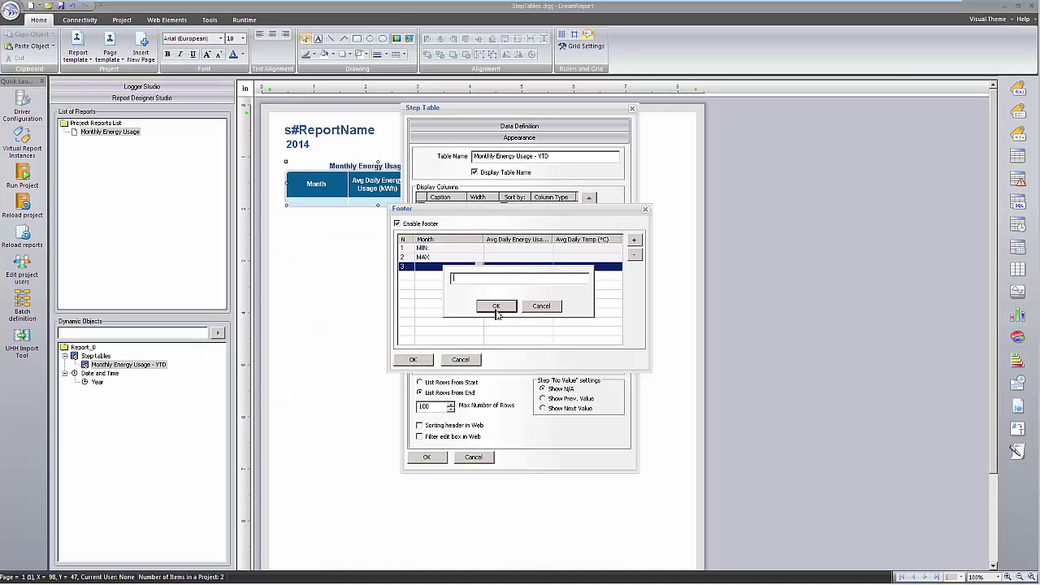
pyautogui.write('AVG:')
pyautogui.click(496, 308)
# Step: Add compound data named MinkWh to the MIN row's energy usage cell, using the Minimum function on [c#AvgkWh]
pyautogui.click(532, 248)
pyautogui.rightClick(549, 250)
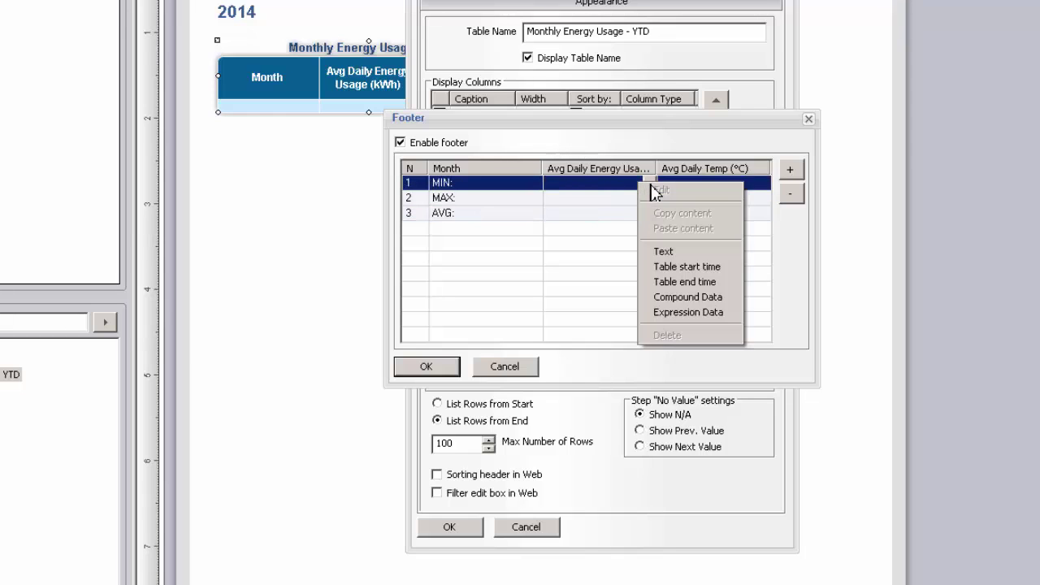
pyautogui.click(688, 297)
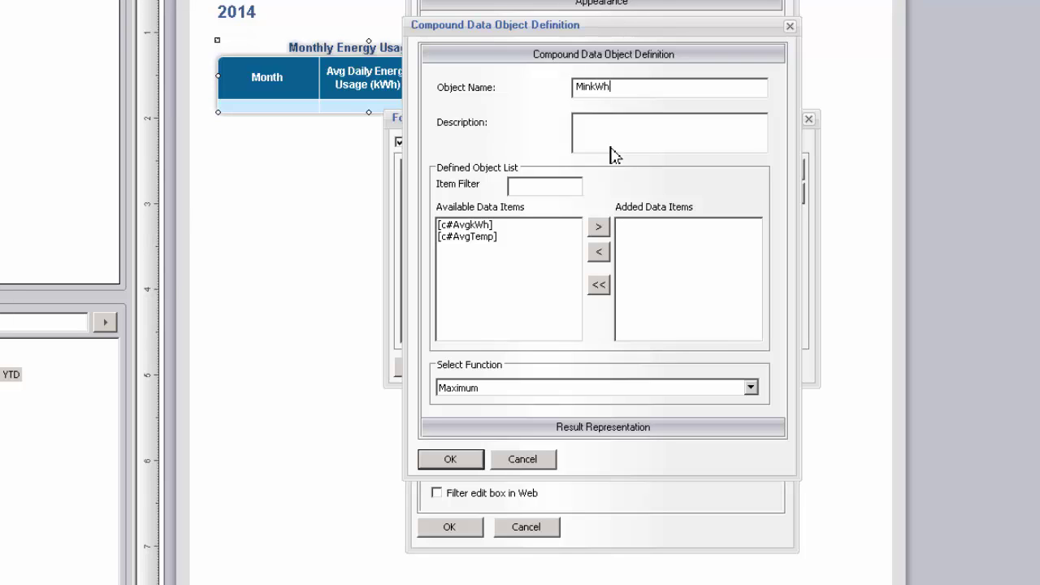
pyautogui.doubleClick(478, 226)
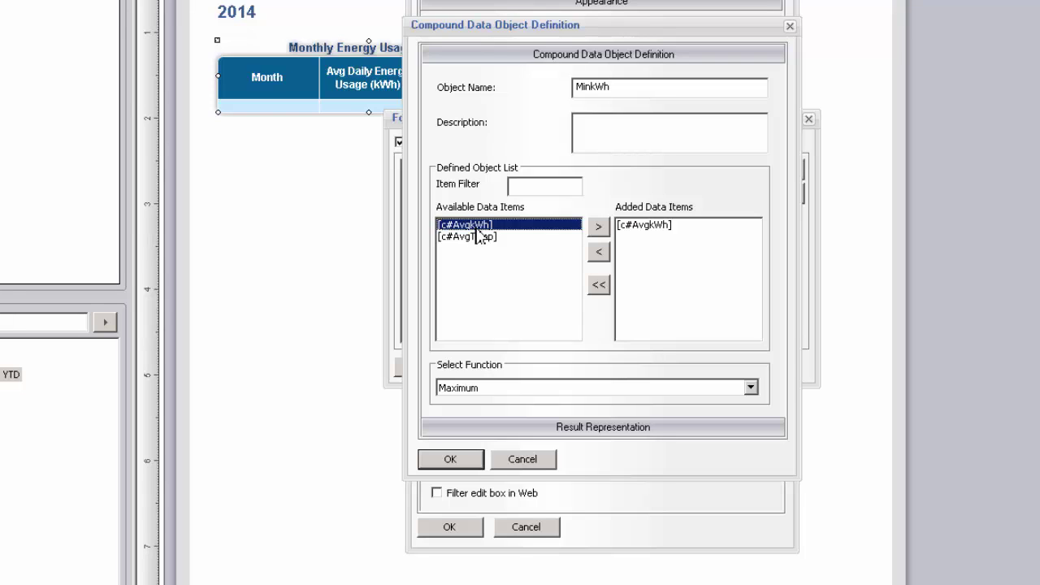
pyautogui.click(752, 388)
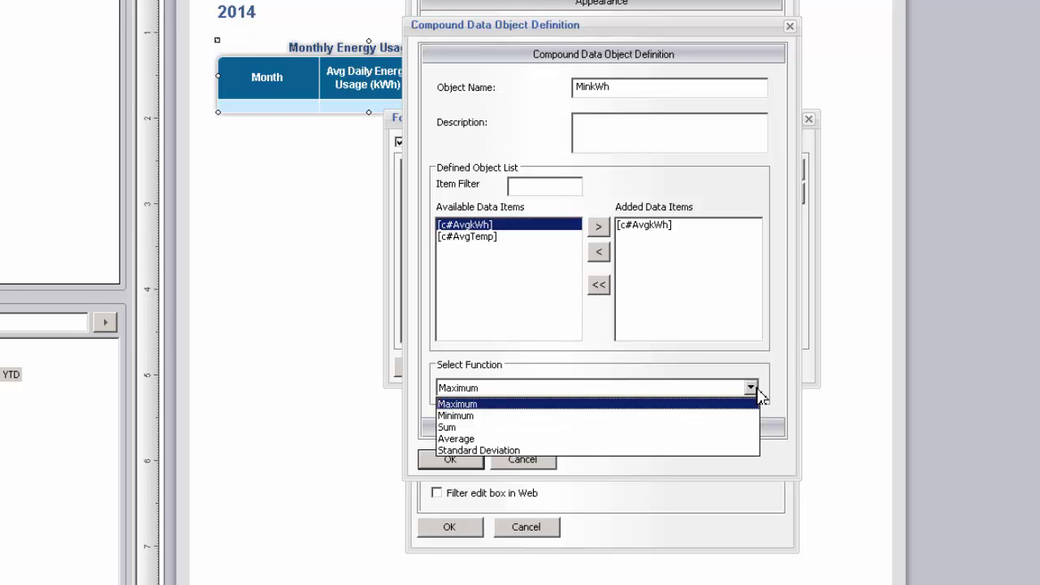
pyautogui.click(601, 416)
# Step: Set the MinkWh result precision to 1 decimal place and accept the compound data definition
pyautogui.click(499, 429)
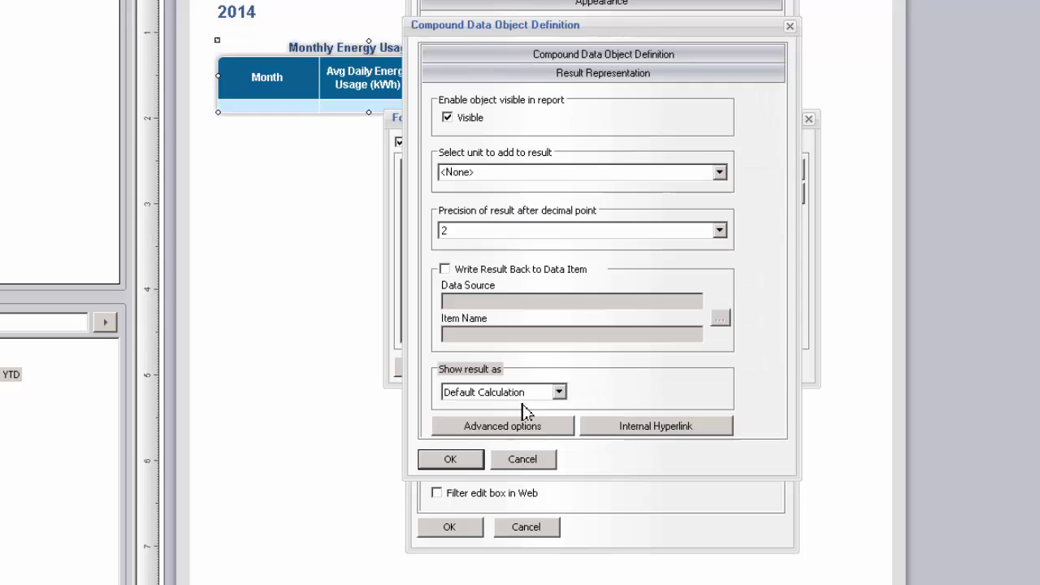
pyautogui.click(719, 231)
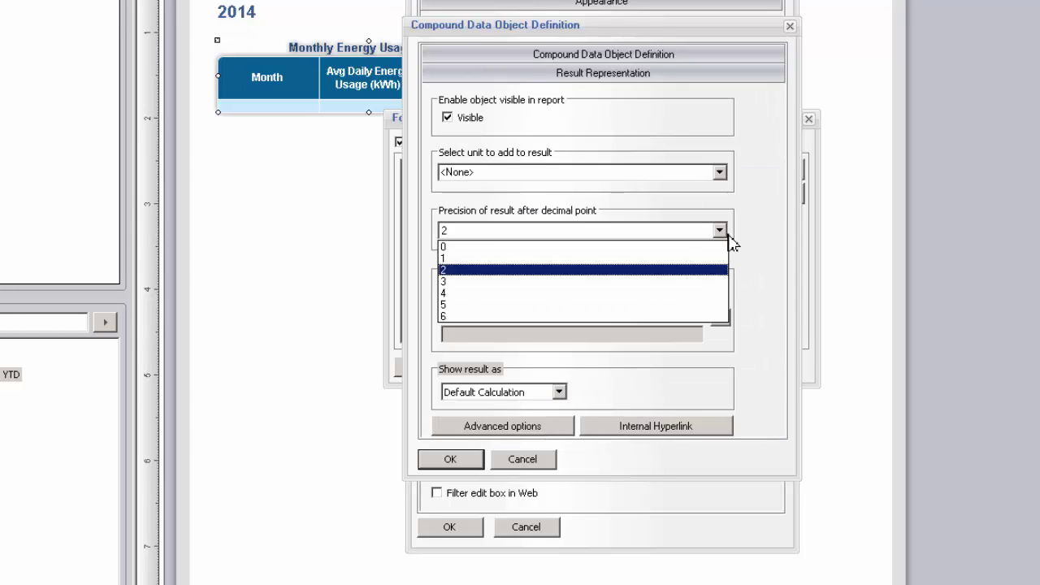
pyautogui.click(664, 260)
pyautogui.click(460, 460)
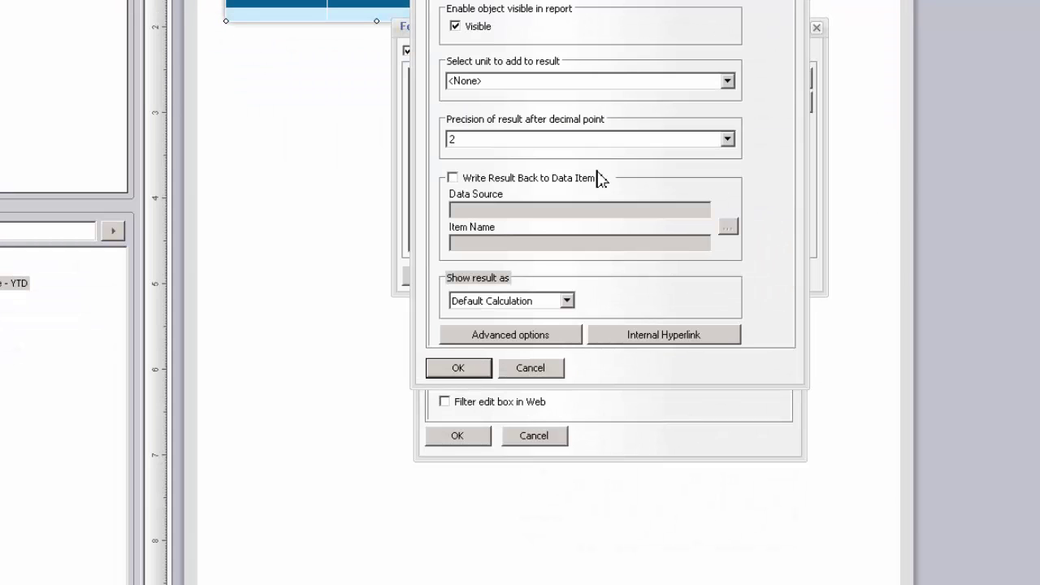
# Step: Fill the remaining footer cells with compound data named MaxkWh, AvgavgkWh, MinAvgTemp, MaxAvgTemp and AvgAvgTemp, and accept the footer
pyautogui.click(597, 140)
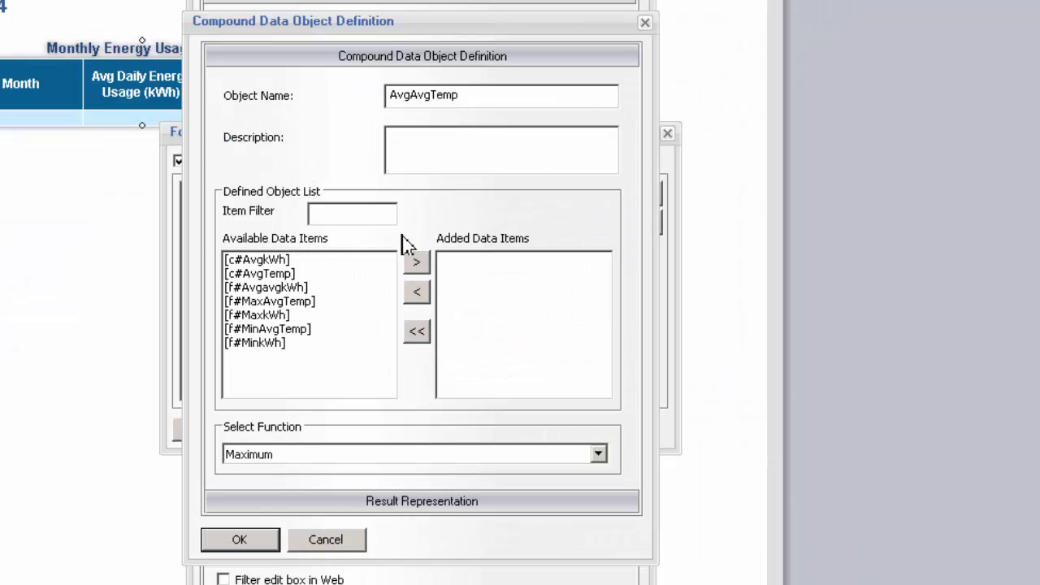
pyautogui.doubleClick(299, 273)
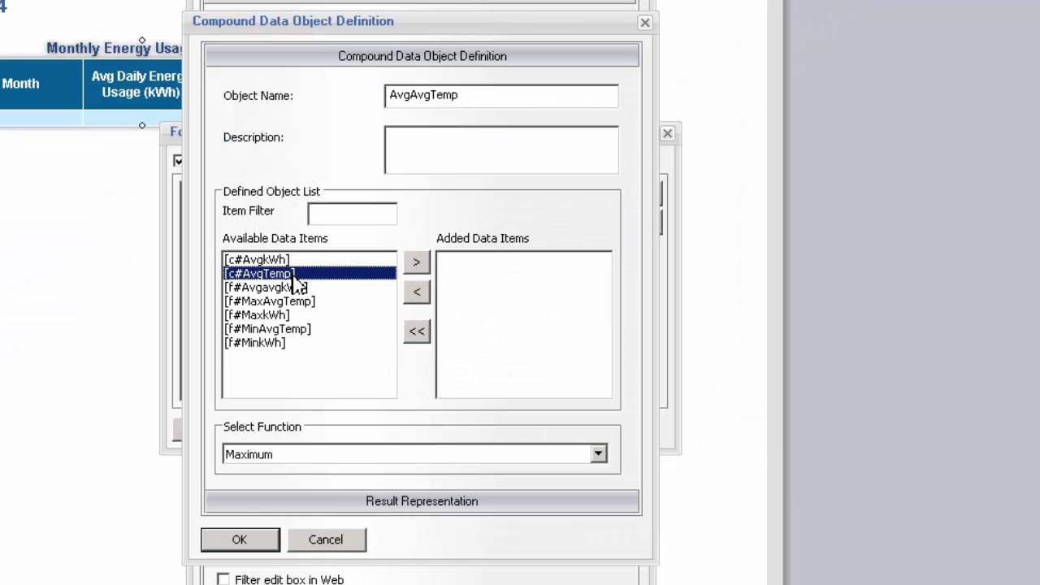
pyautogui.click(340, 461)
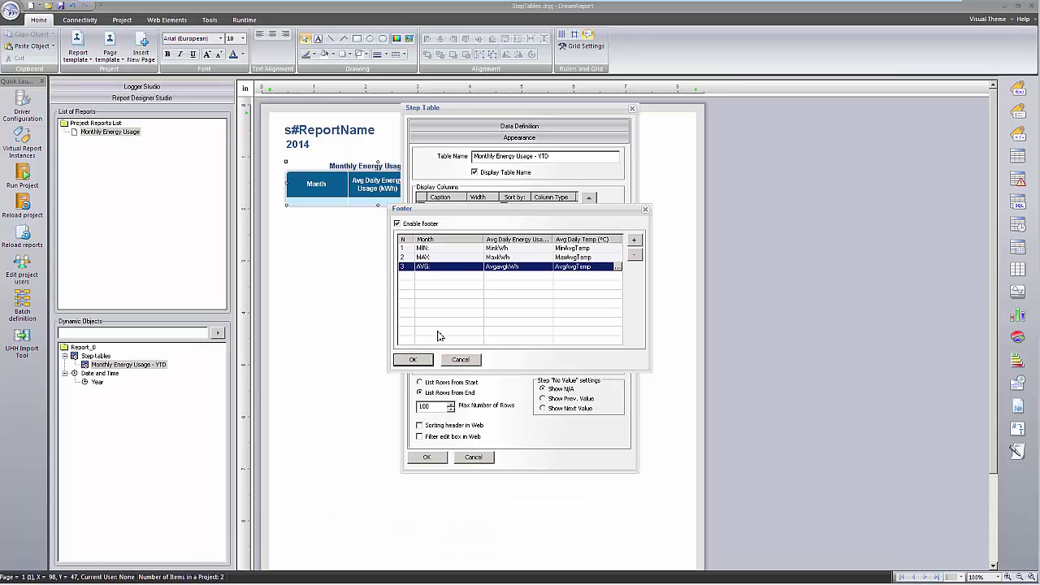
pyautogui.click(415, 359)
# Step: Give the step table's footer a light purple back color and apply the table settings
pyautogui.click(432, 364)
pyautogui.click(600, 365)
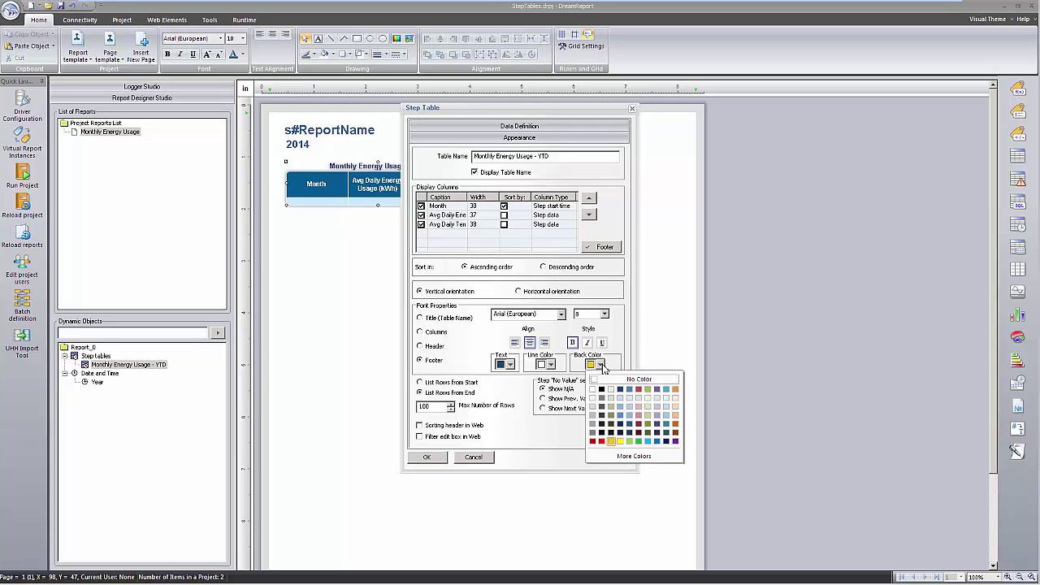
pyautogui.click(661, 414)
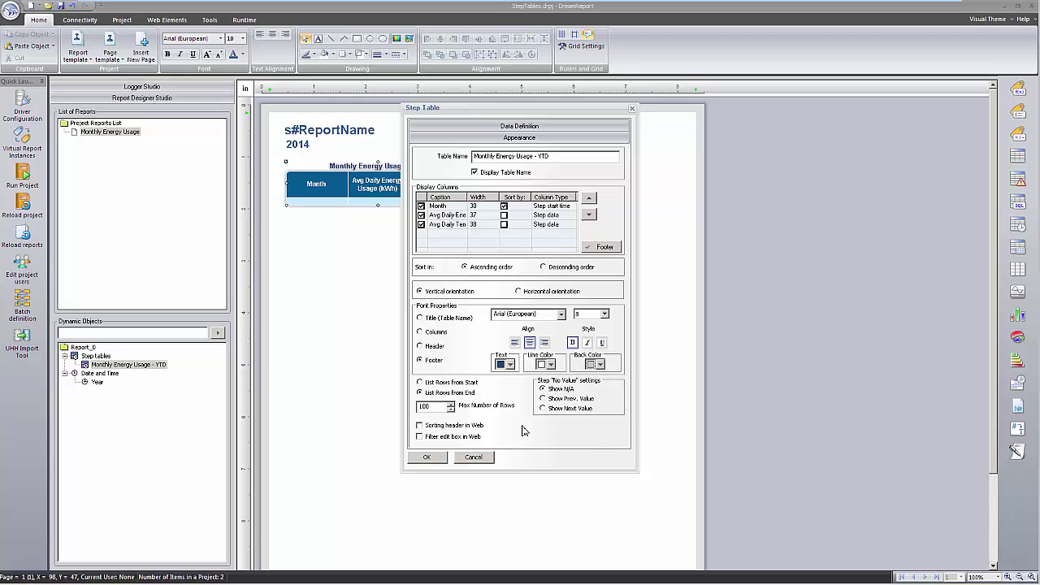
pyautogui.click(427, 456)
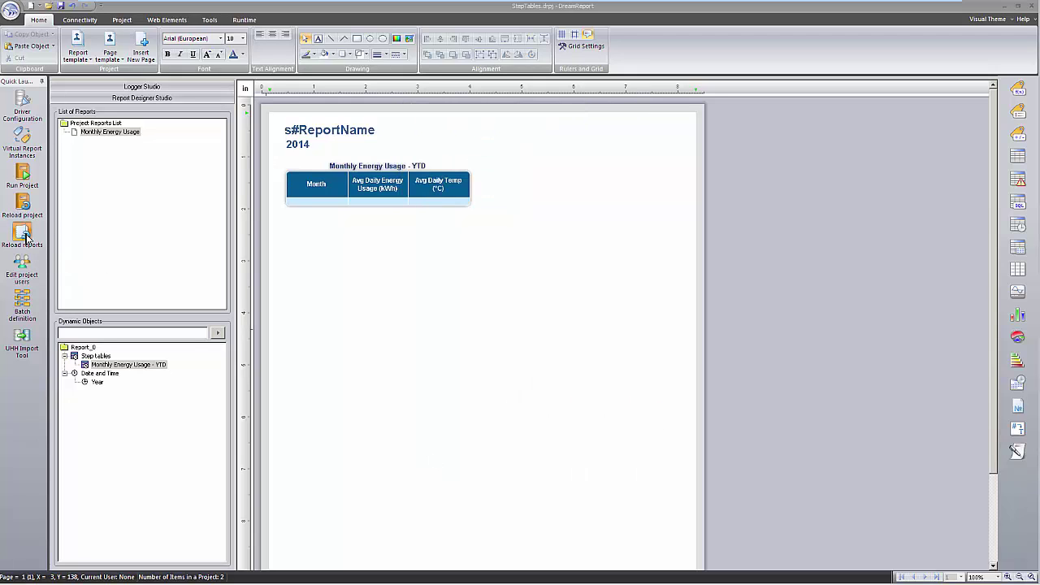
# Step: Save and reload the report, generate Monthly Energy Usage to check its footer rows, and close the PDF to return to the design
pyautogui.click(24, 236)
pyautogui.click(471, 311)
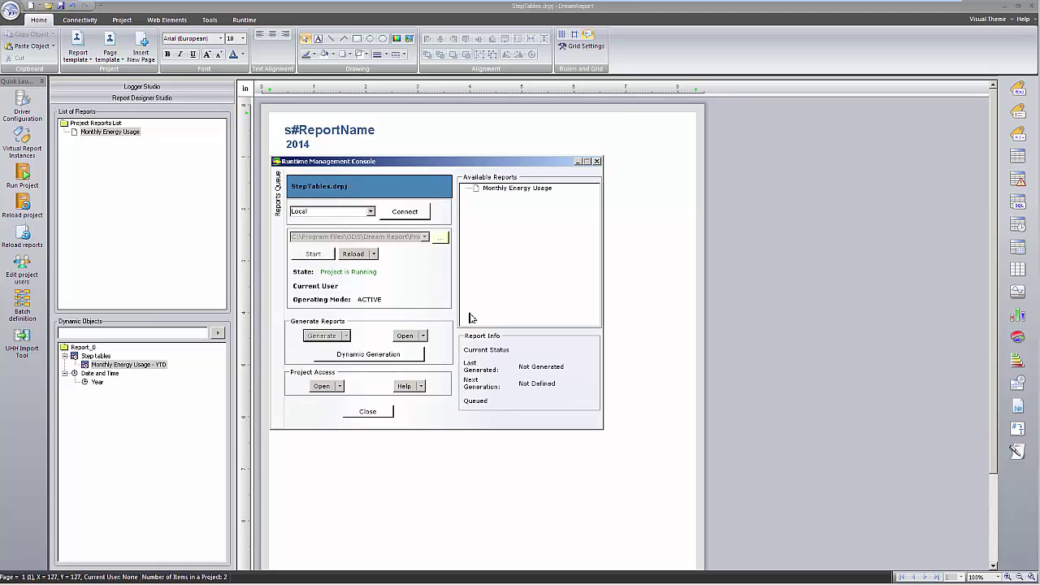
pyautogui.click(516, 189)
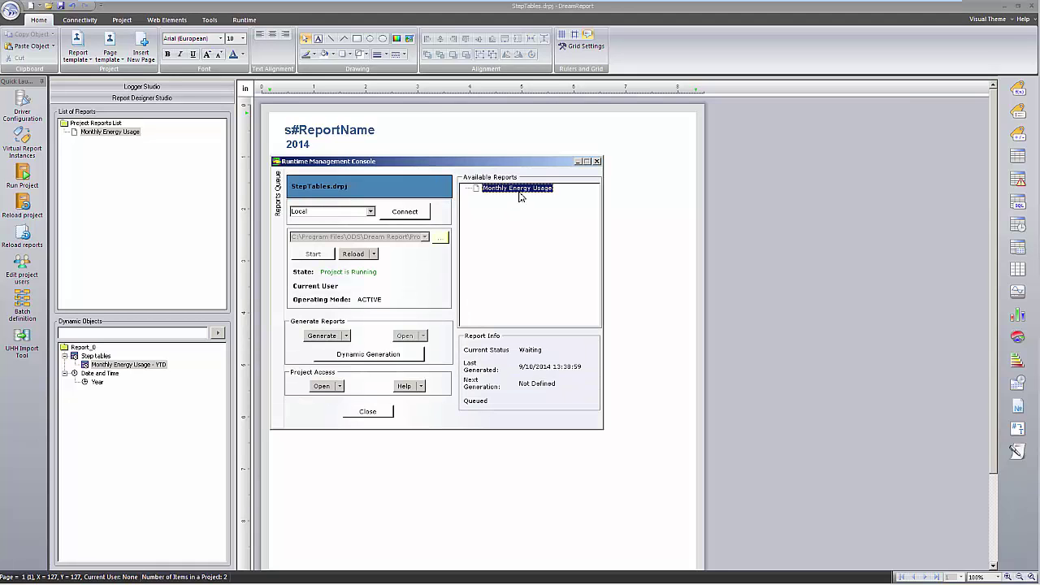
pyautogui.click(328, 337)
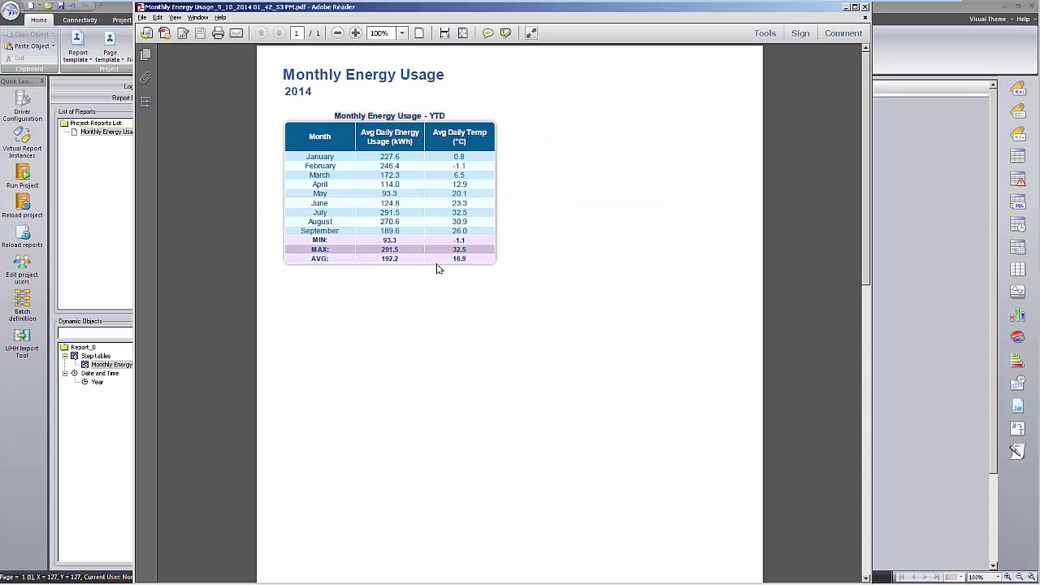
pyautogui.click(864, 8)
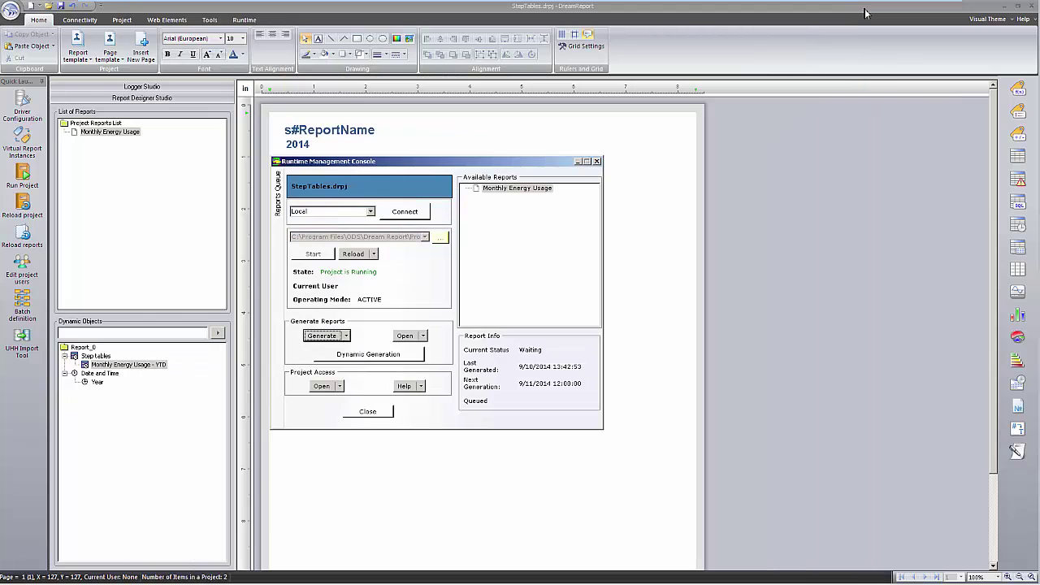
pyautogui.click(662, 127)
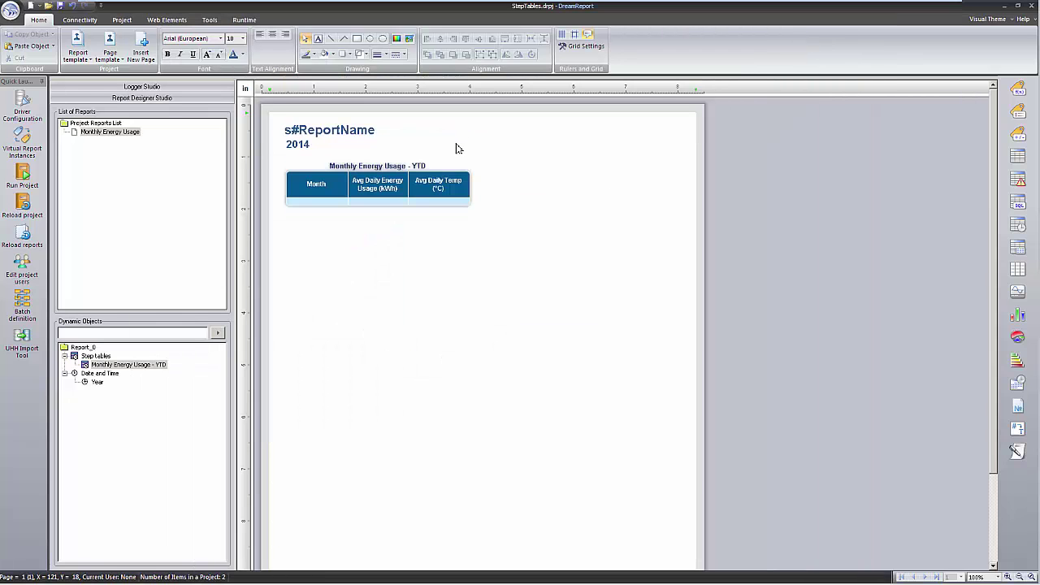
# Step: Reopen the step table's appearance settings and open the data object definition of the Avg Daily Energy Usage column
pyautogui.doubleClick(387, 187)
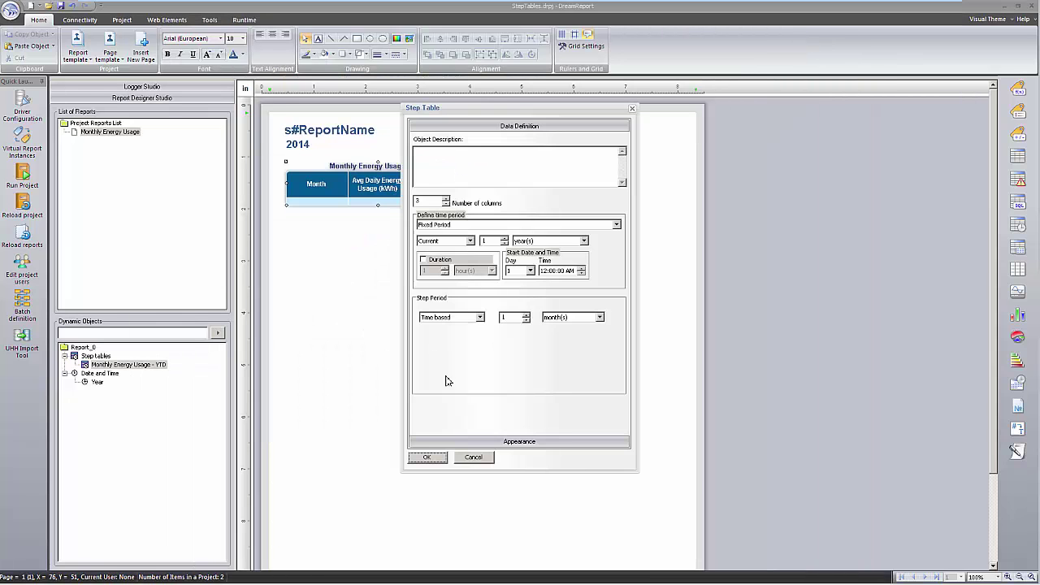
pyautogui.click(468, 442)
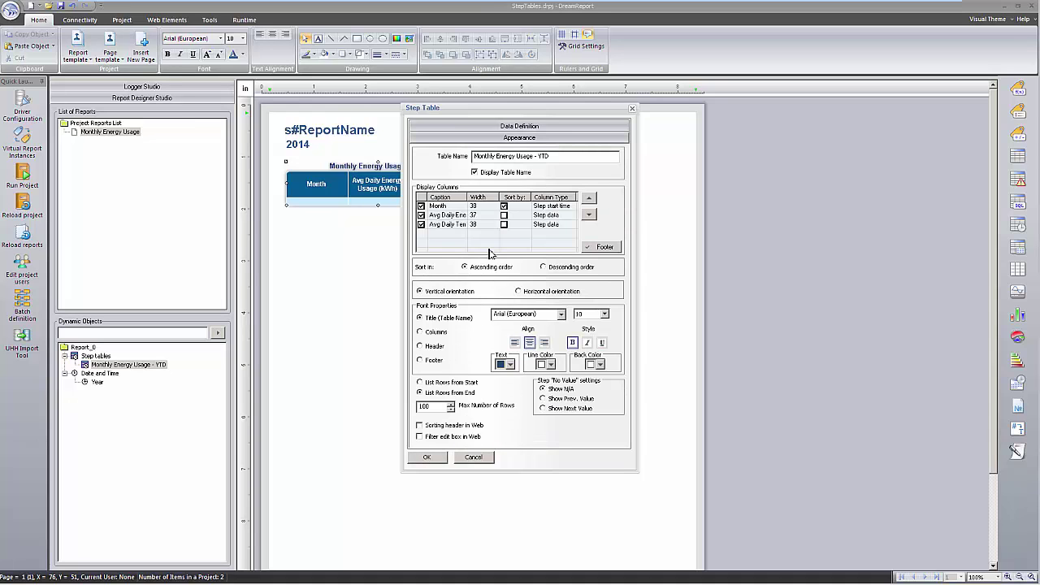
pyautogui.moveTo(468, 198); pyautogui.dragTo(479, 198)
pyautogui.click(457, 217)
pyautogui.click(574, 217)
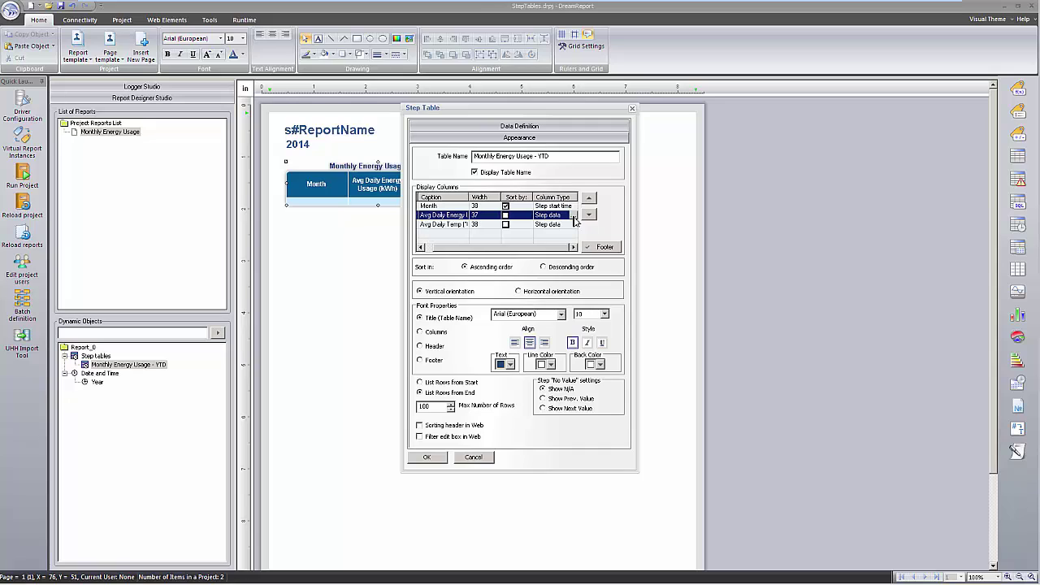
pyautogui.click(573, 218)
pyautogui.click(594, 227)
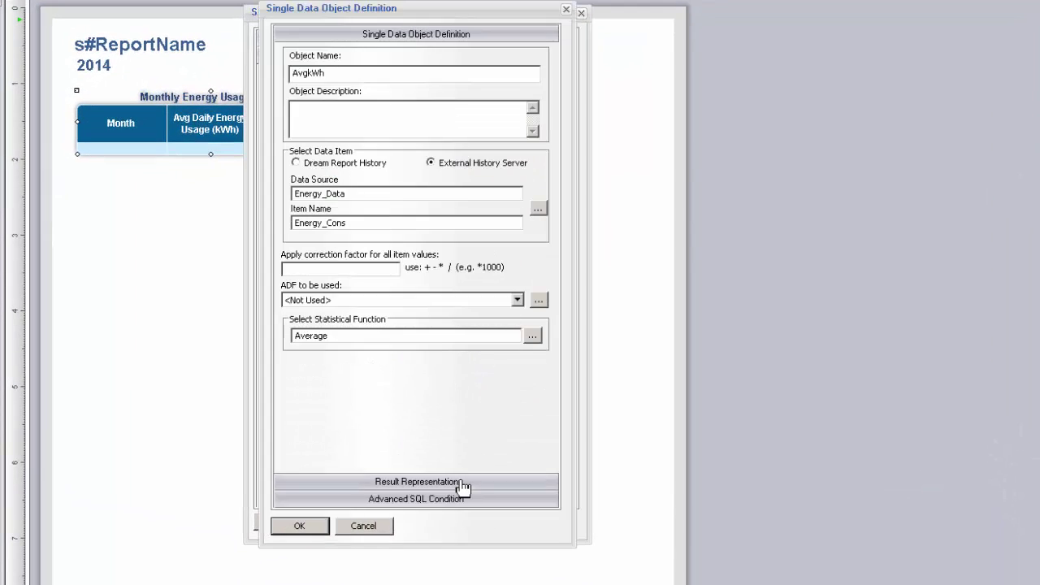
# Step: Enable advanced visualization for the AvgkWh result and set its value range from 275 to 99999
pyautogui.click(463, 484)
pyautogui.click(376, 222)
pyautogui.click(297, 140)
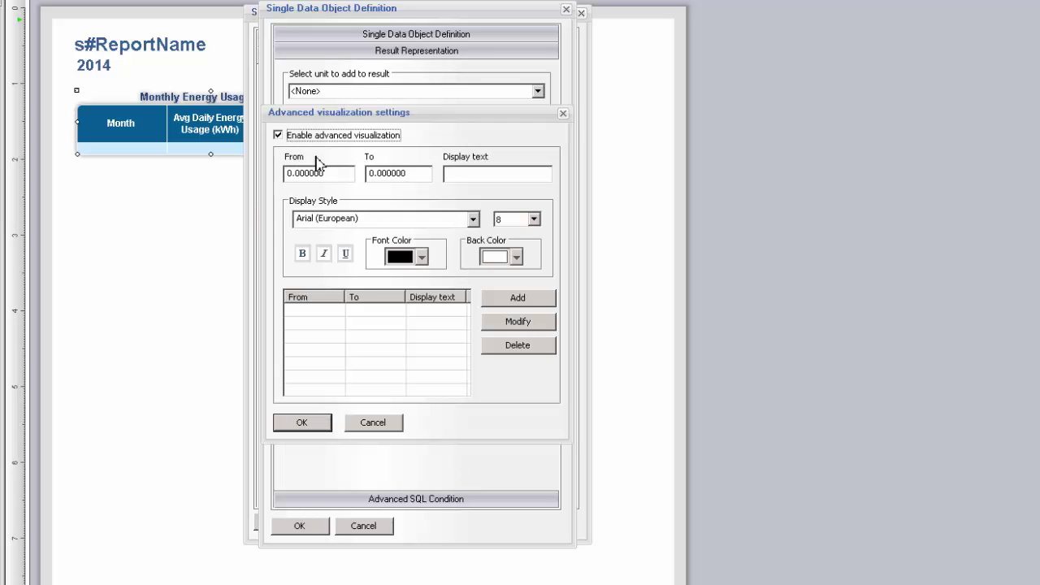
pyautogui.moveTo(327, 174); pyautogui.dragTo(256, 174)
pyautogui.write('275')
pyautogui.press('Tab')
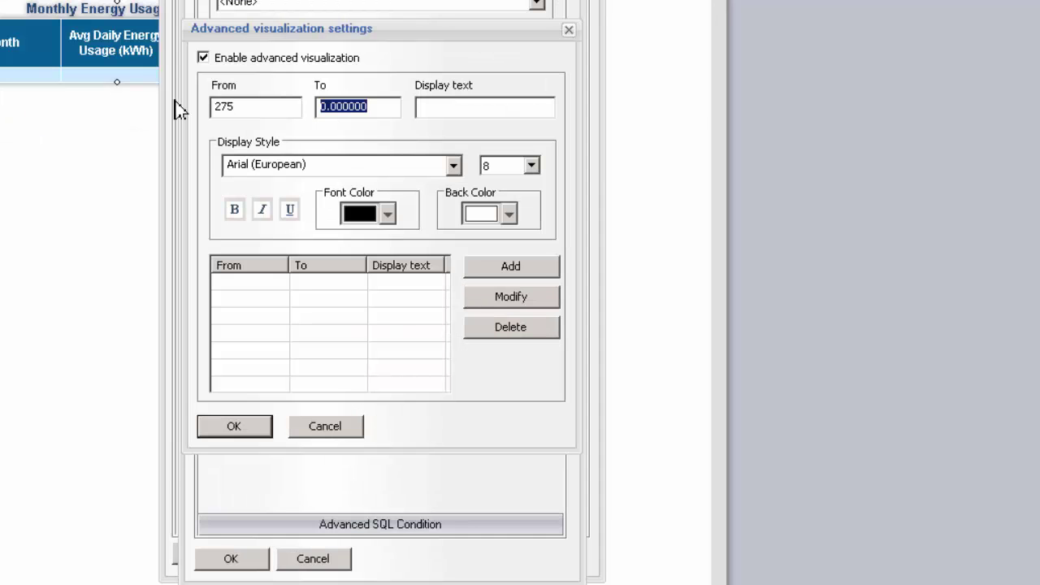
pyautogui.write('9')
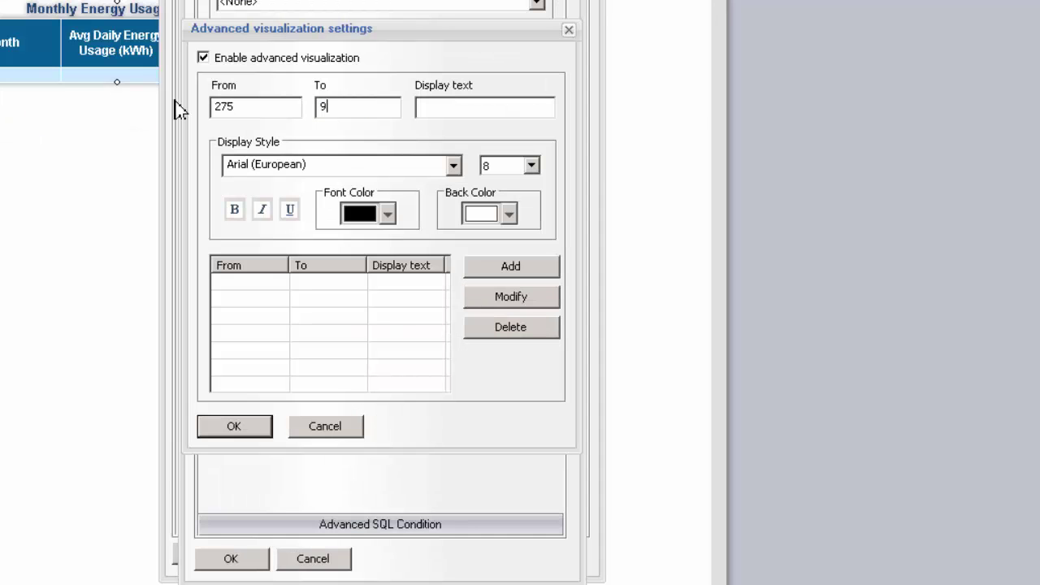
# Step: Format the 275 to 99999 range with a red back color and white size 9 font, add it and apply all settings
pyautogui.click(510, 213)
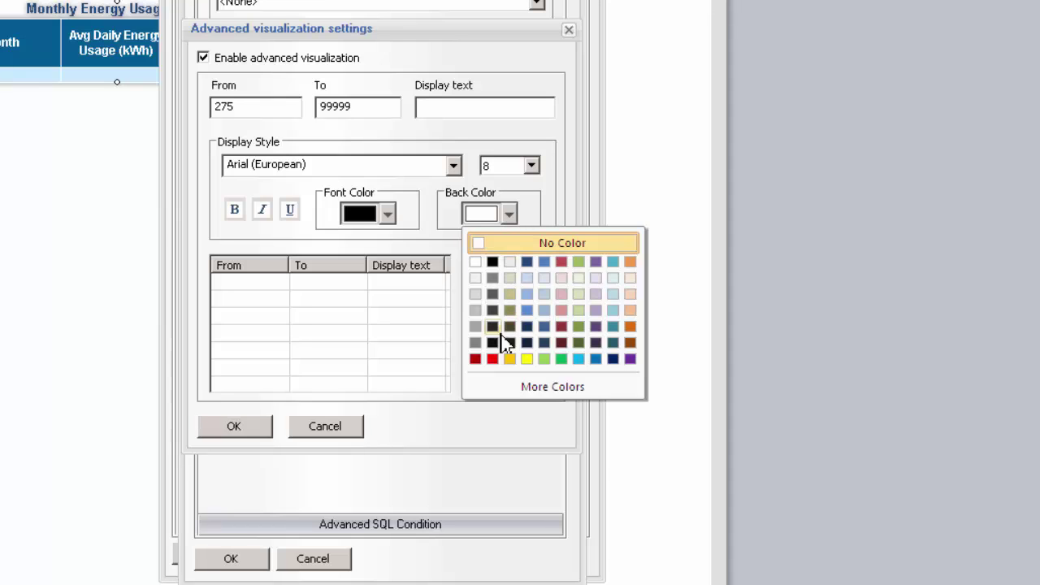
pyautogui.click(481, 361)
pyautogui.click(388, 214)
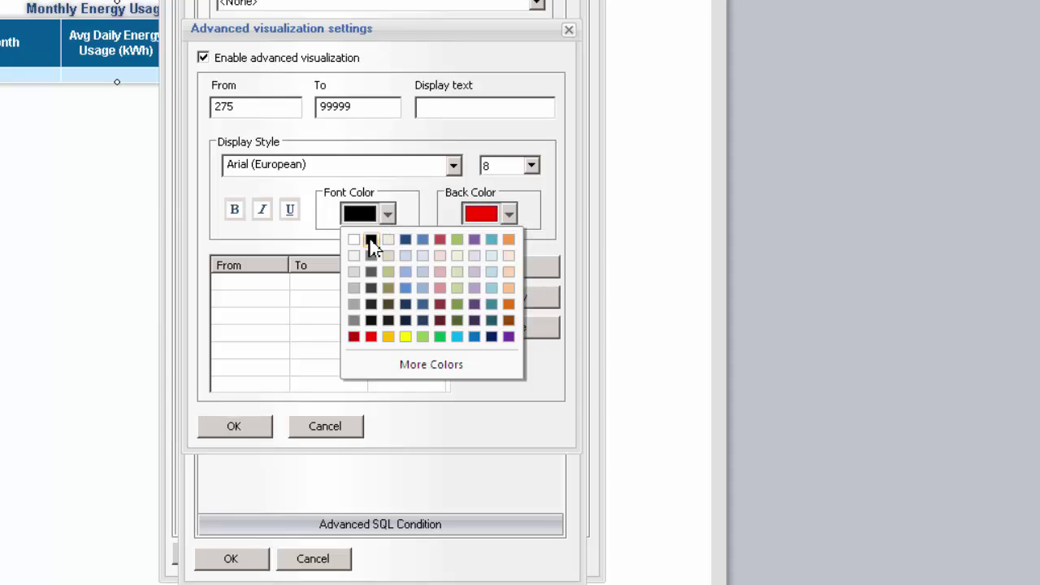
pyautogui.click(358, 241)
pyautogui.click(531, 166)
pyautogui.click(515, 196)
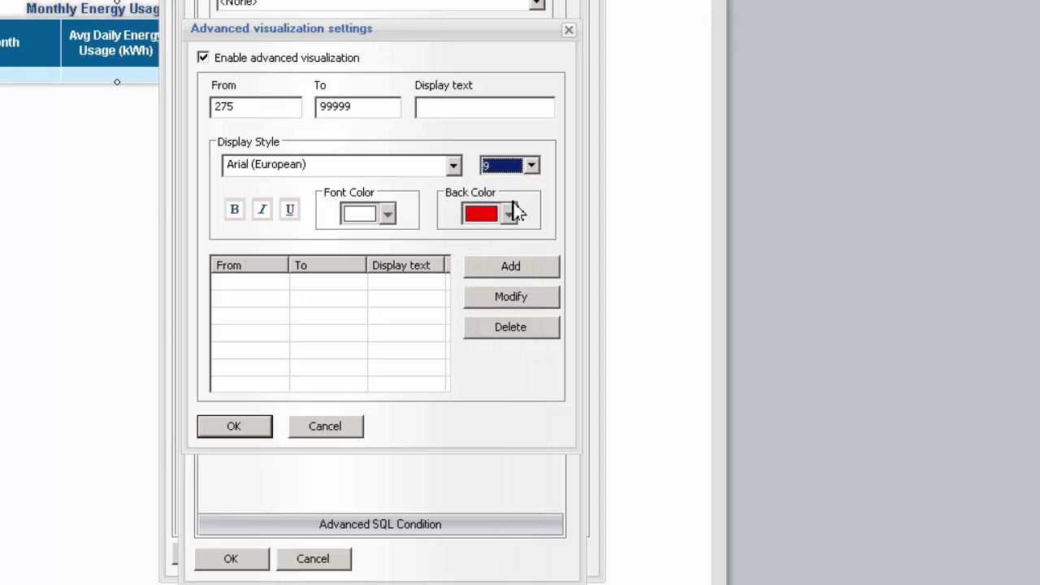
pyautogui.click(541, 273)
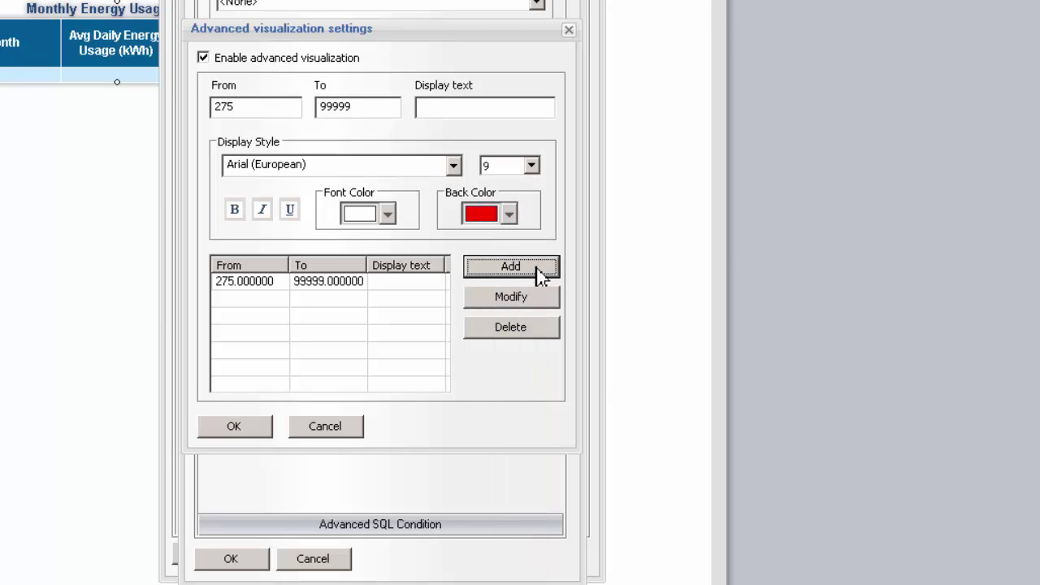
pyautogui.click(235, 428)
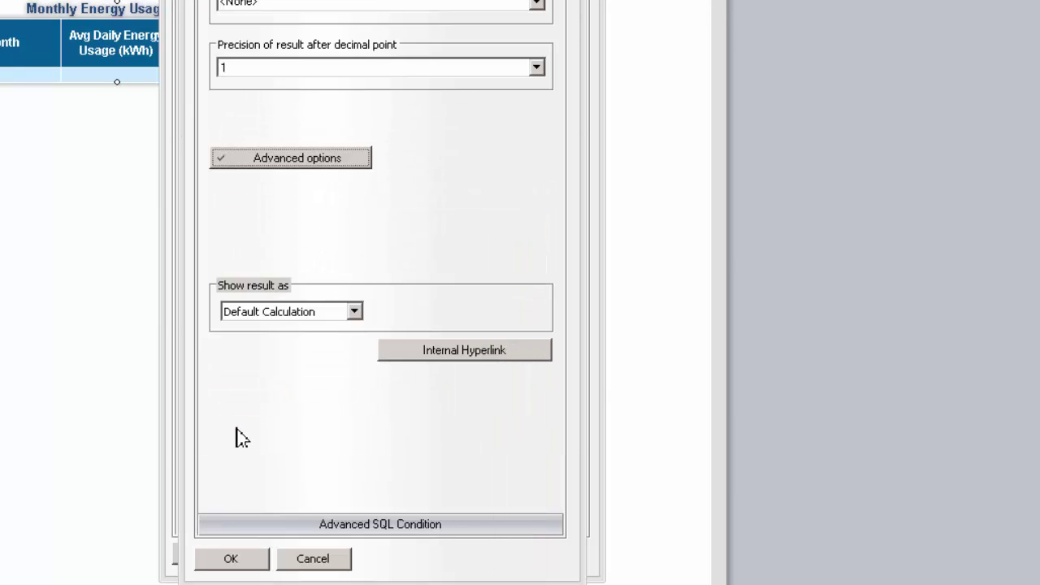
pyautogui.click(249, 563)
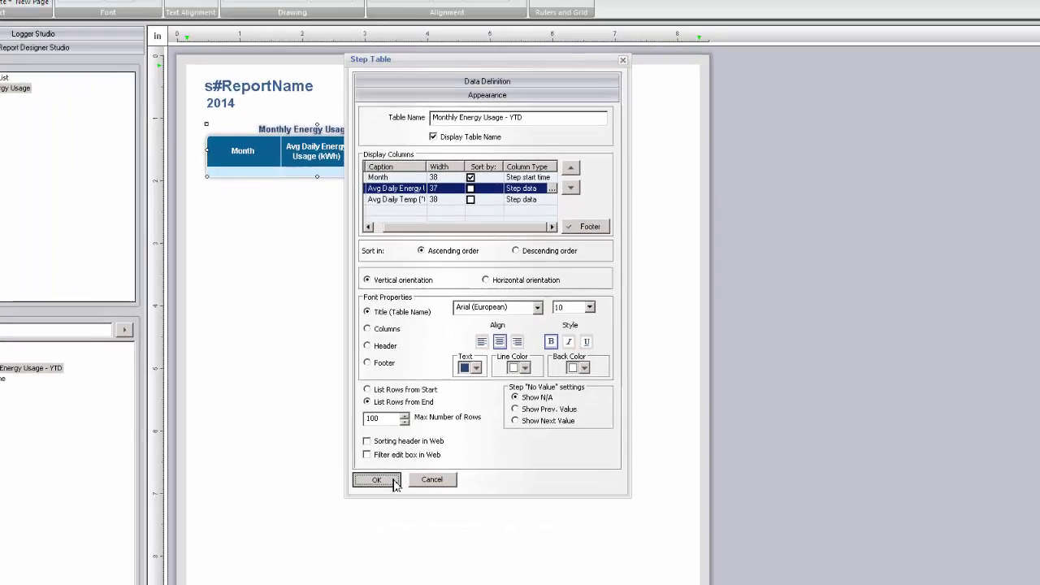
pyautogui.click(393, 481)
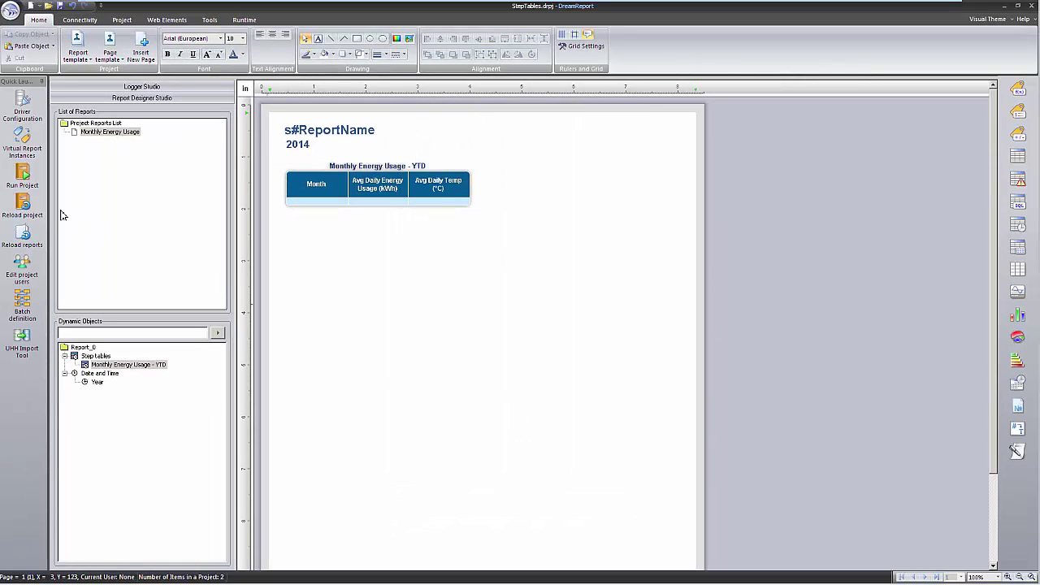
# Step: Save the changes, reload the reports and generate Monthly Energy Usage with the conditional highlighting
pyautogui.click(24, 235)
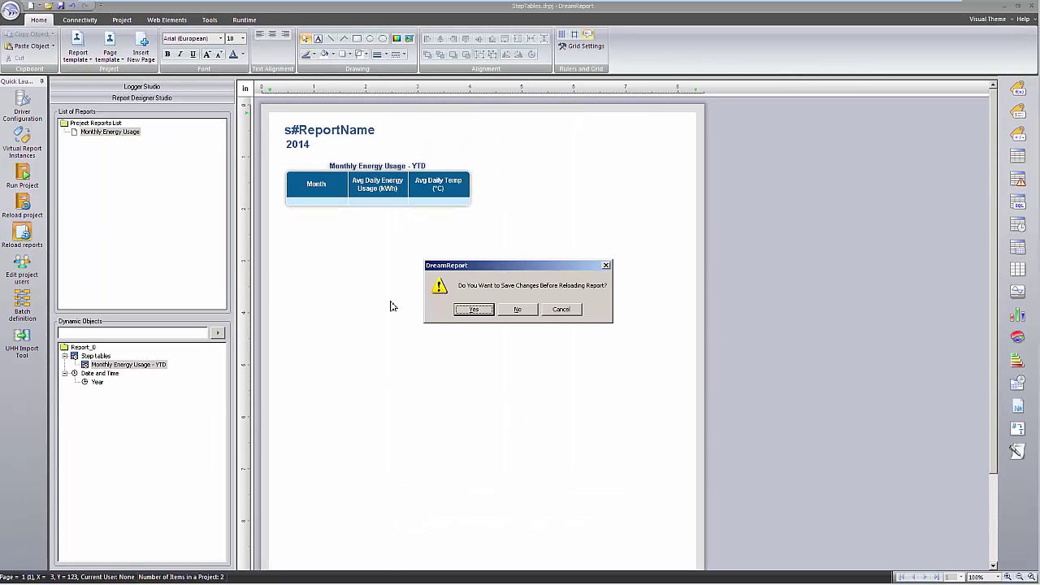
pyautogui.click(472, 311)
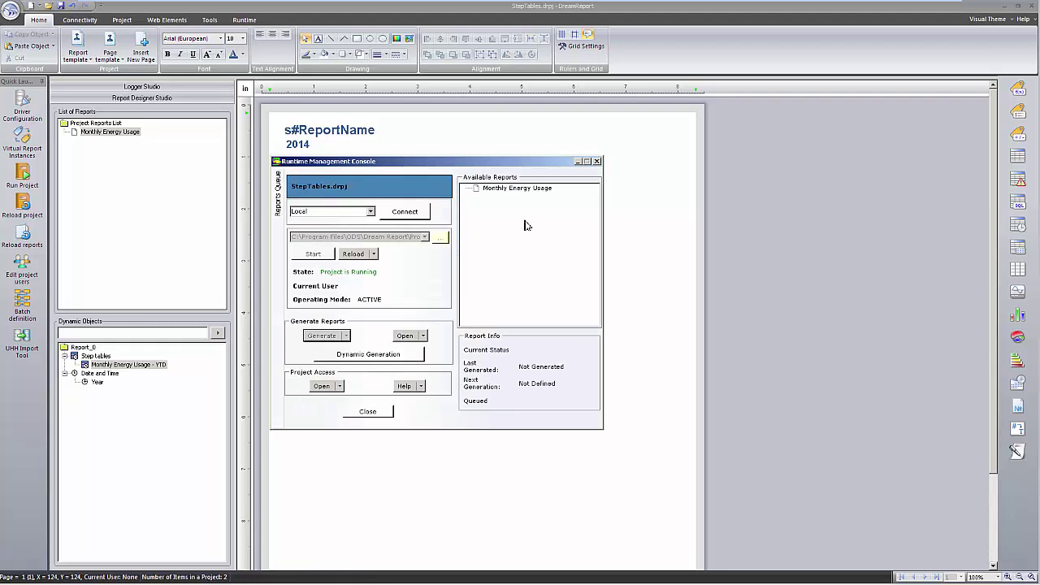
pyautogui.click(524, 190)
pyautogui.click(321, 337)
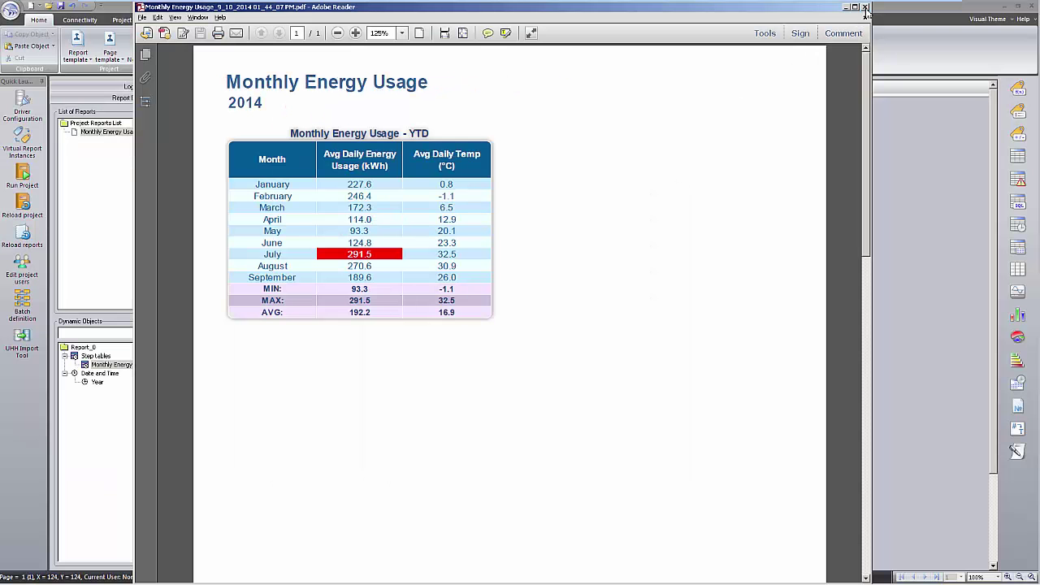
# Step: Close the generated PDF and create a new report named Batch Summary Report, viewing its file format settings before accepting
pyautogui.click(866, 8)
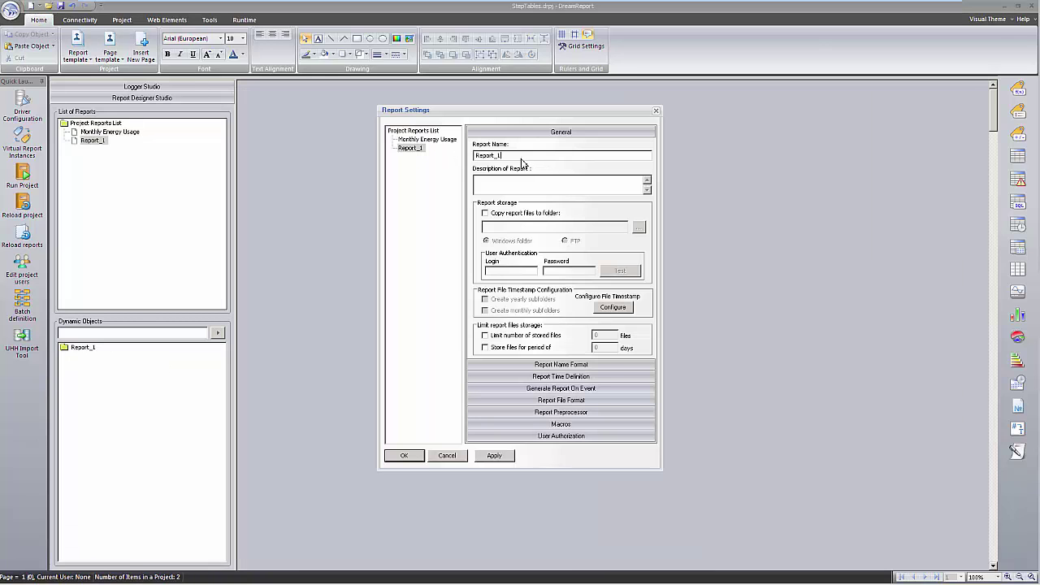
pyautogui.moveTo(521, 159); pyautogui.dragTo(441, 161)
pyautogui.write('Batch Summary Re')
pyautogui.click(580, 401)
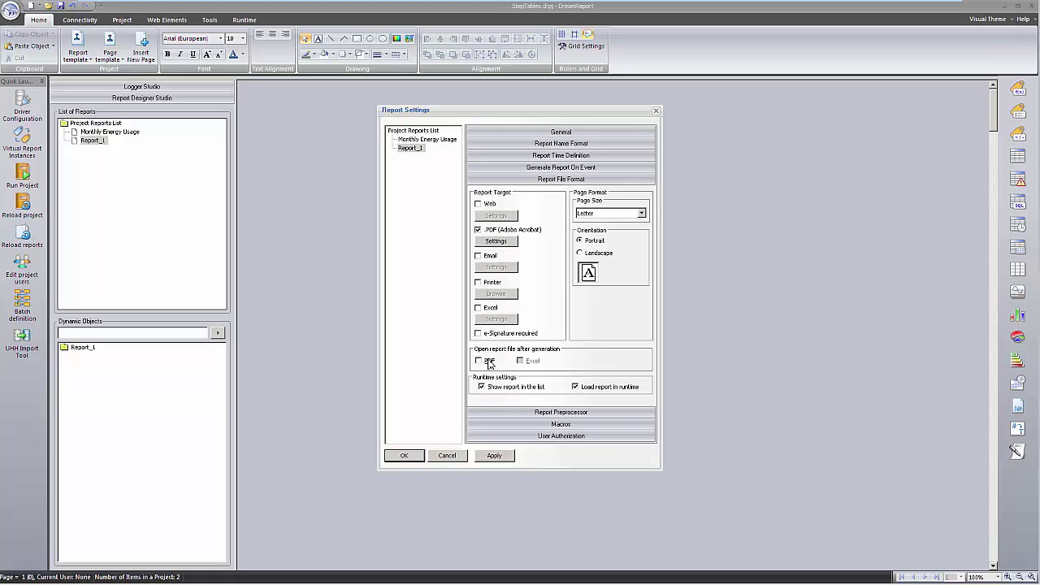
pyautogui.click(412, 457)
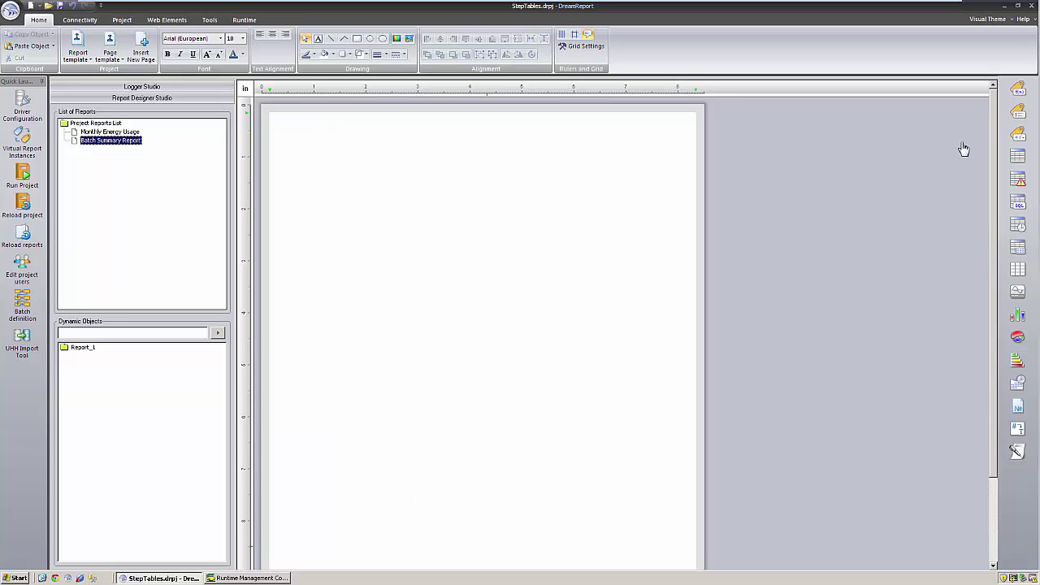
# Step: Place a step table near the upper part of the blank report page and set its number of columns to 8
pyautogui.click(1016, 226)
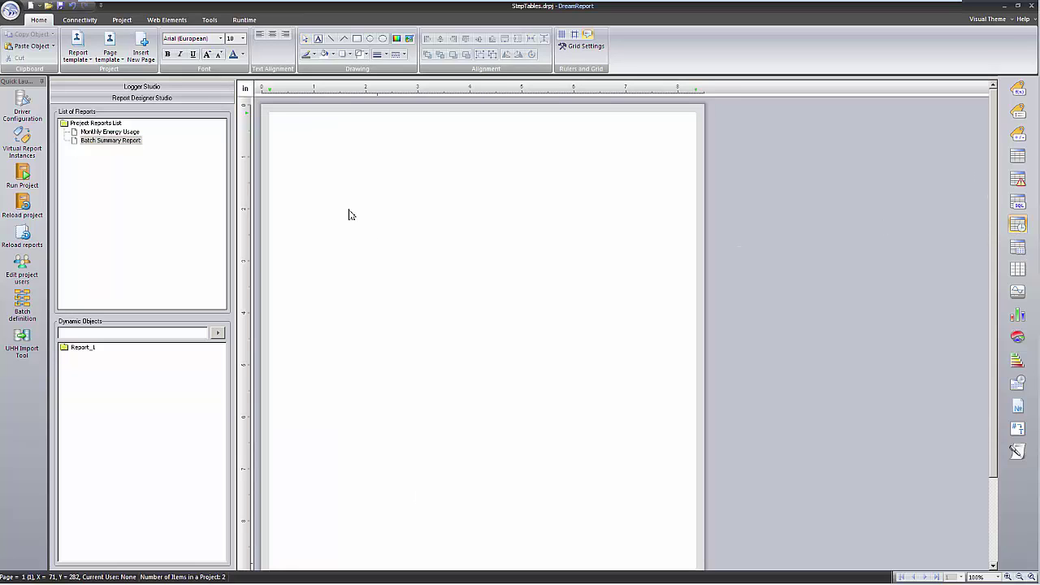
pyautogui.moveTo(312, 161); pyautogui.dragTo(642, 200)
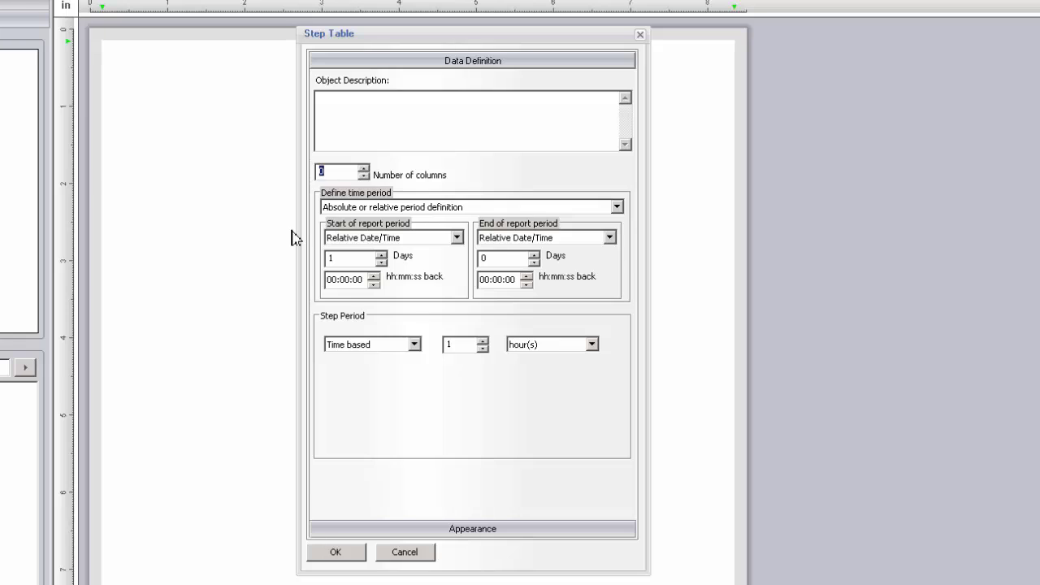
pyautogui.write('8')
# Step: Set the step table's time period to a Fixed Period covering the last 1 year
pyautogui.click(493, 209)
pyautogui.click(453, 234)
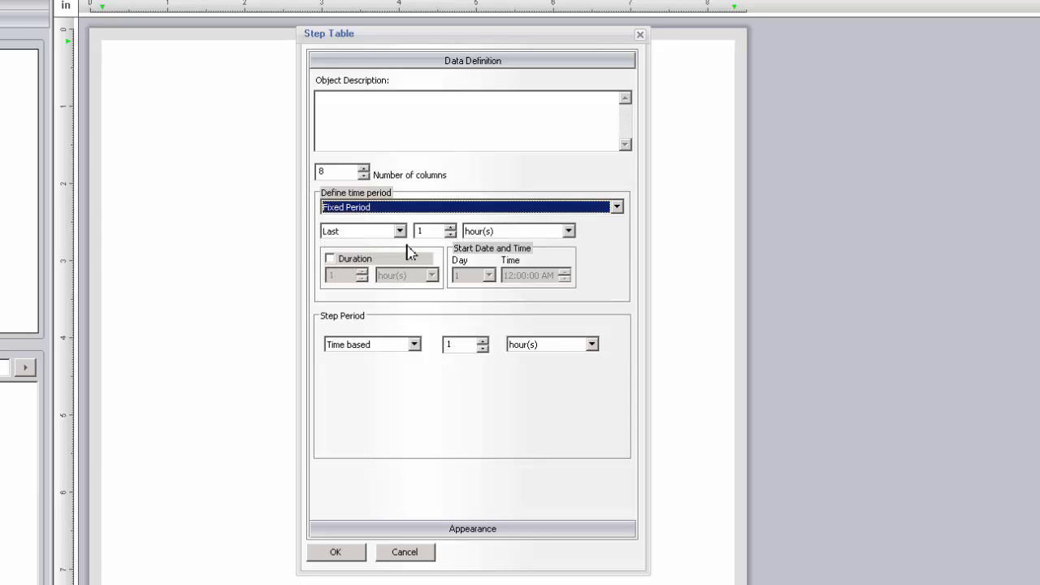
pyautogui.click(399, 231)
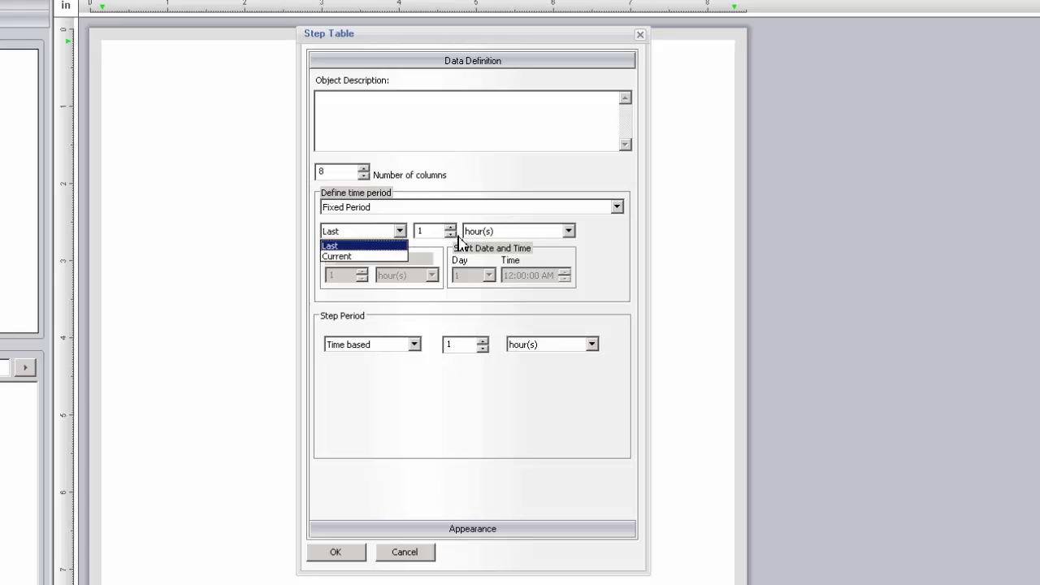
pyautogui.click(536, 239)
pyautogui.click(535, 238)
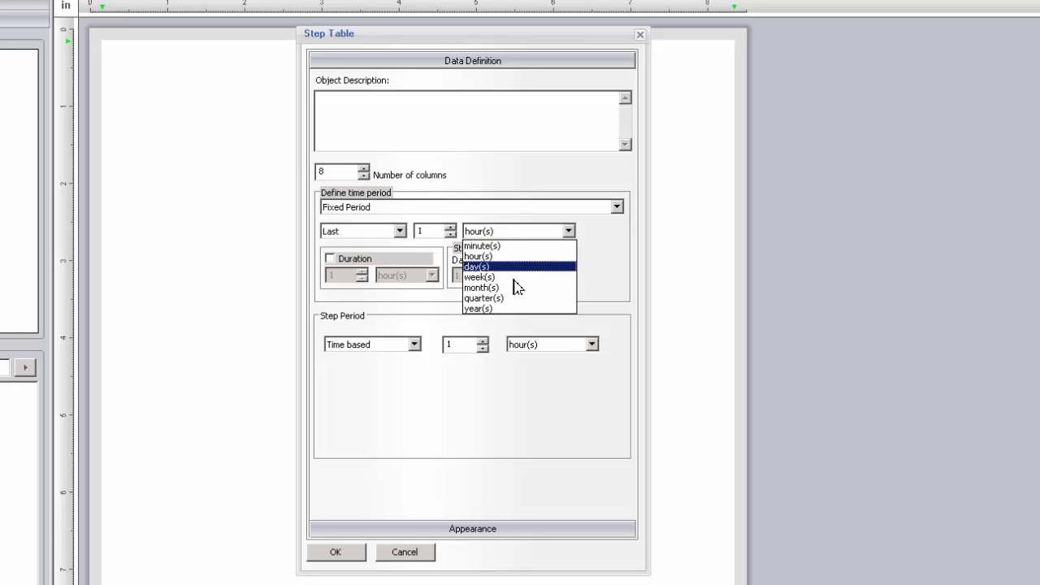
pyautogui.click(391, 274)
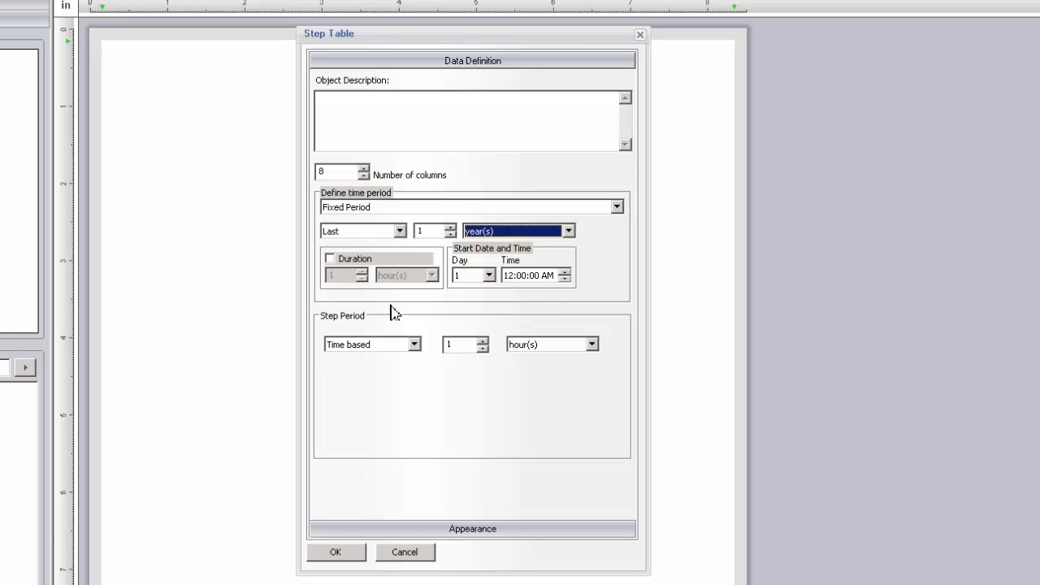
# Step: Make the step period batch based, using the Batch_ID batch definition
pyautogui.click(414, 345)
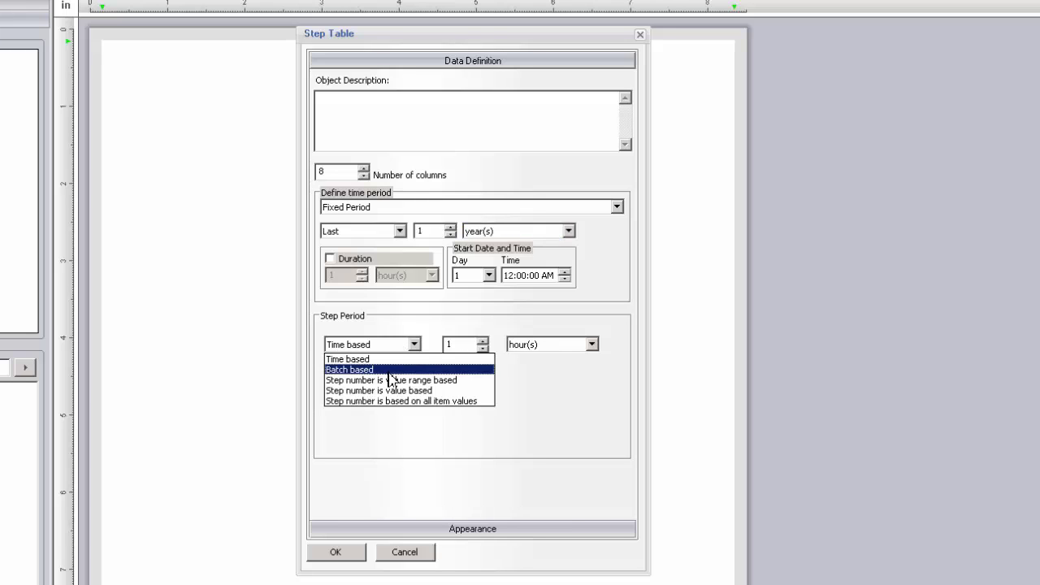
pyautogui.click(390, 371)
pyautogui.click(542, 355)
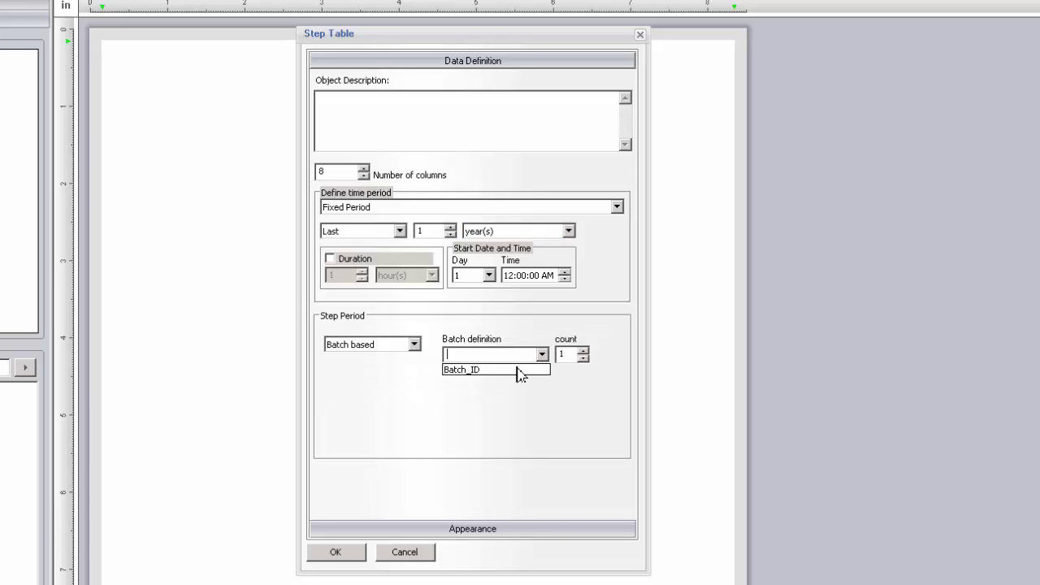
pyautogui.click(529, 369)
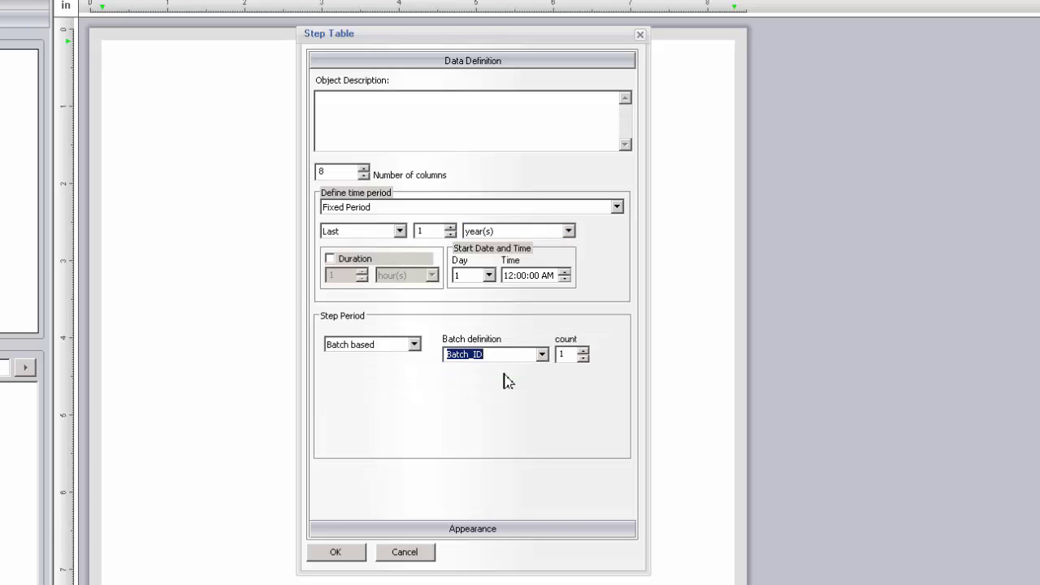
# Step: Caption the eight columns Batch #, Start, End, Duration, Tank1 Level, Tank2 Level, Total Prod. and Energy Used
pyautogui.click(489, 528)
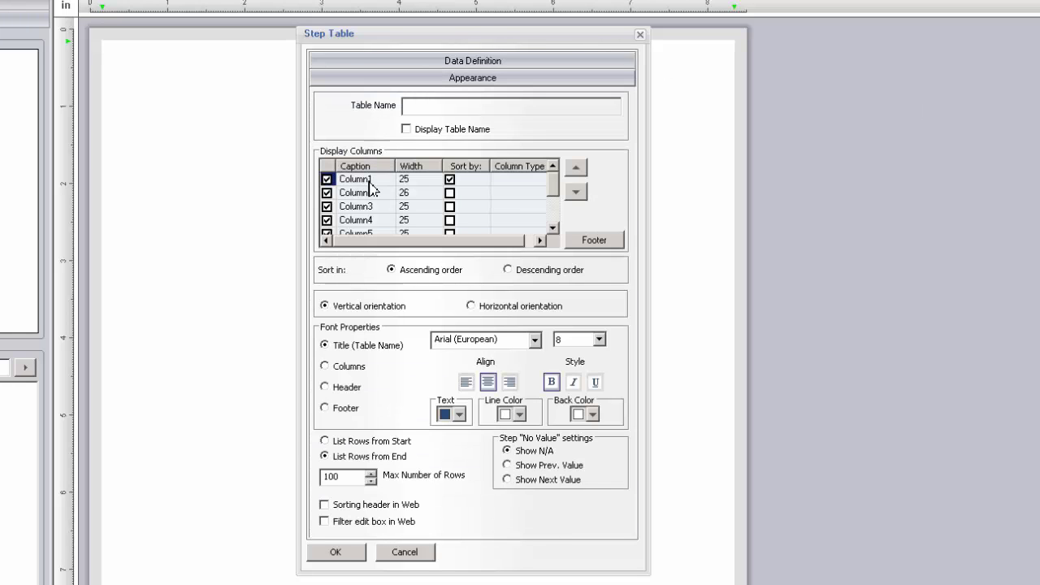
pyautogui.click(374, 180)
pyautogui.click(373, 179)
pyautogui.write('Batch #')
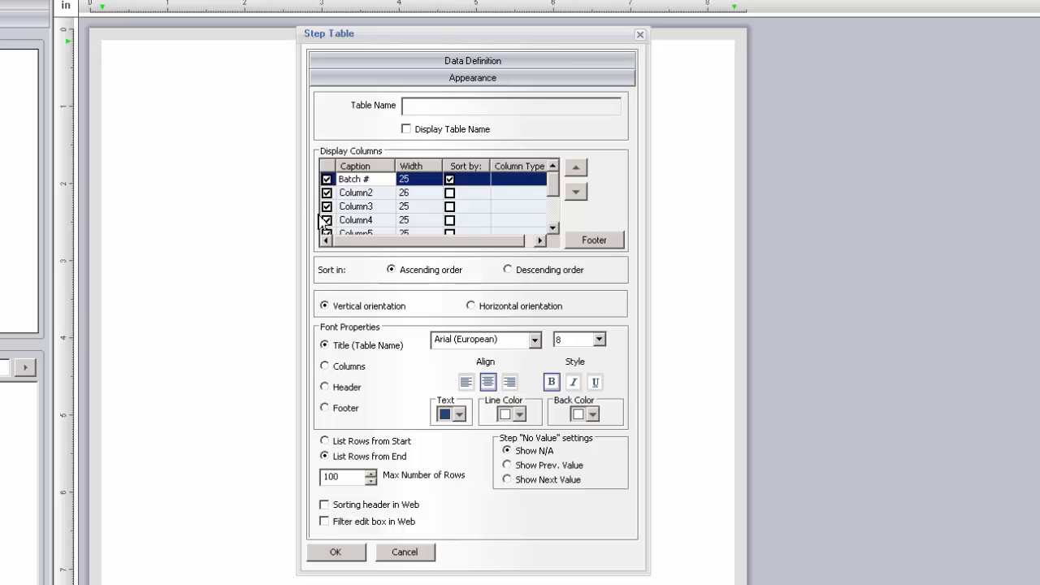
pyautogui.click(364, 198)
pyautogui.click(364, 196)
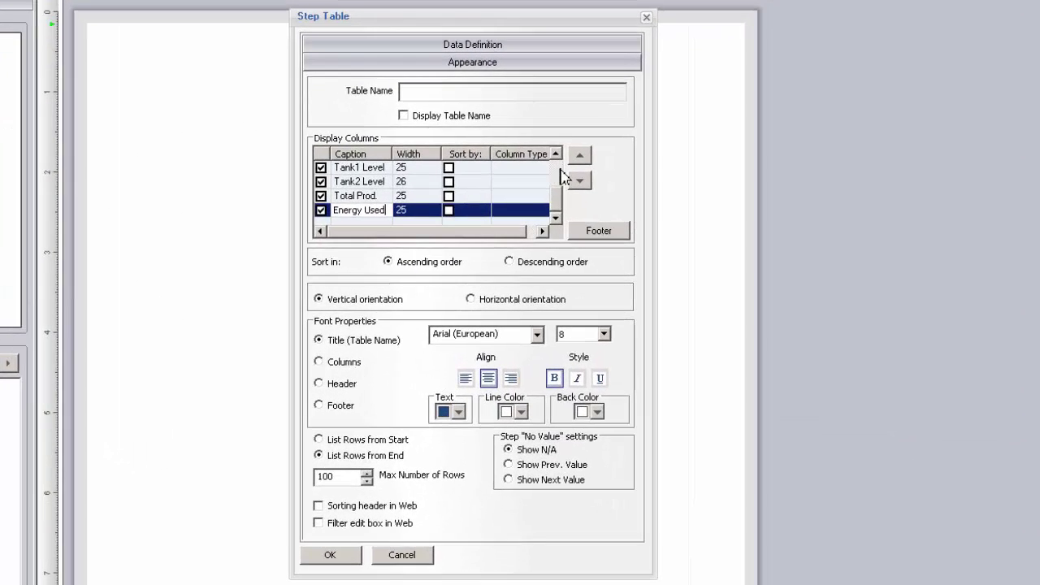
# Step: Define the Batch # column as step data named bID from the External History Server and open its statistical function selection
pyautogui.scroll(2, 576, 209)
pyautogui.click(544, 169)
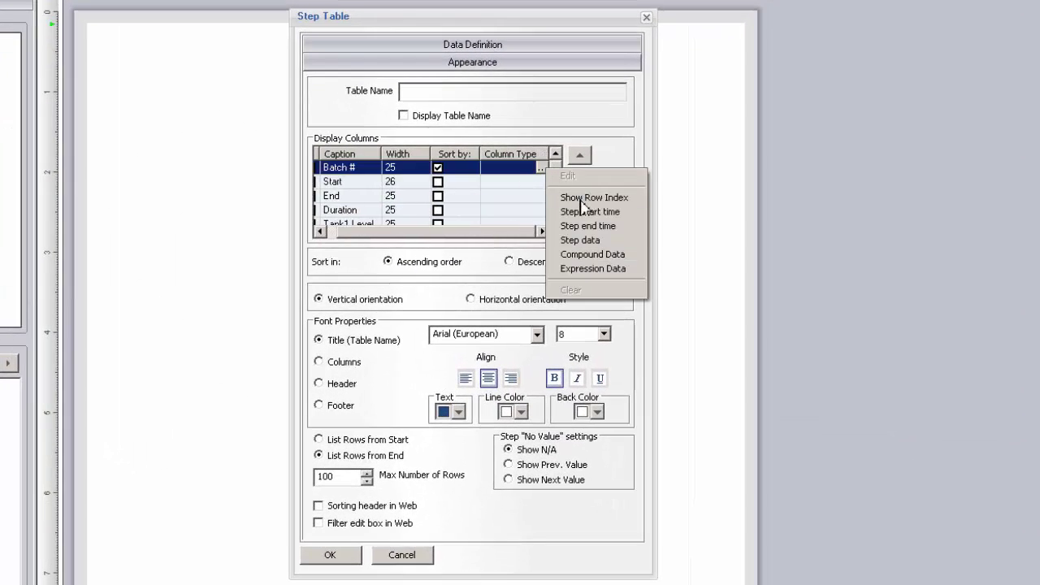
pyautogui.click(588, 240)
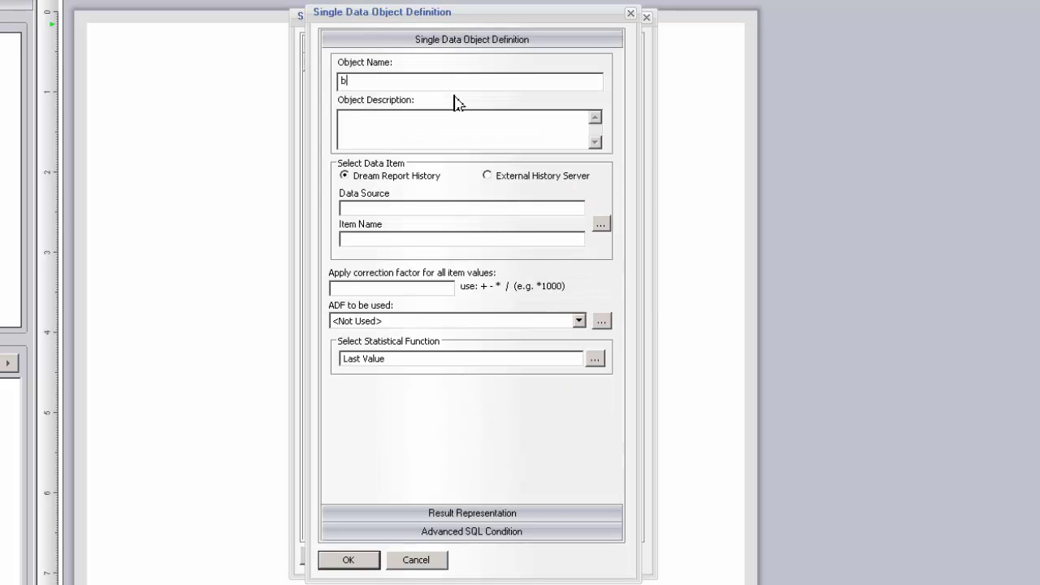
pyautogui.write('bID')
pyautogui.click(586, 180)
pyautogui.click(598, 359)
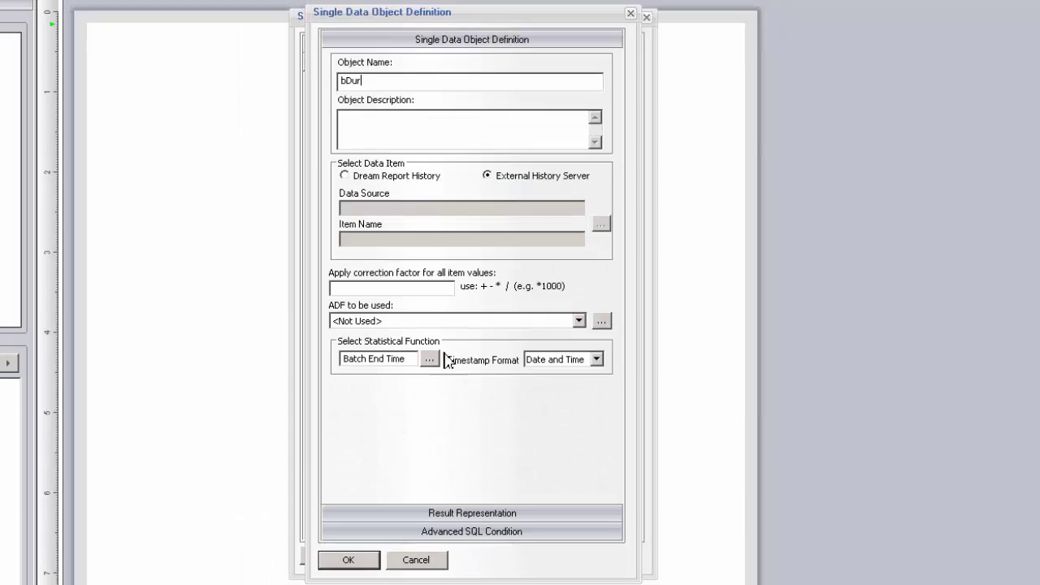
# Step: Assign the Batch Duration function to the bDur object, show its result as D H:MM:SS and accept the definition
pyautogui.click(433, 358)
pyautogui.click(409, 203)
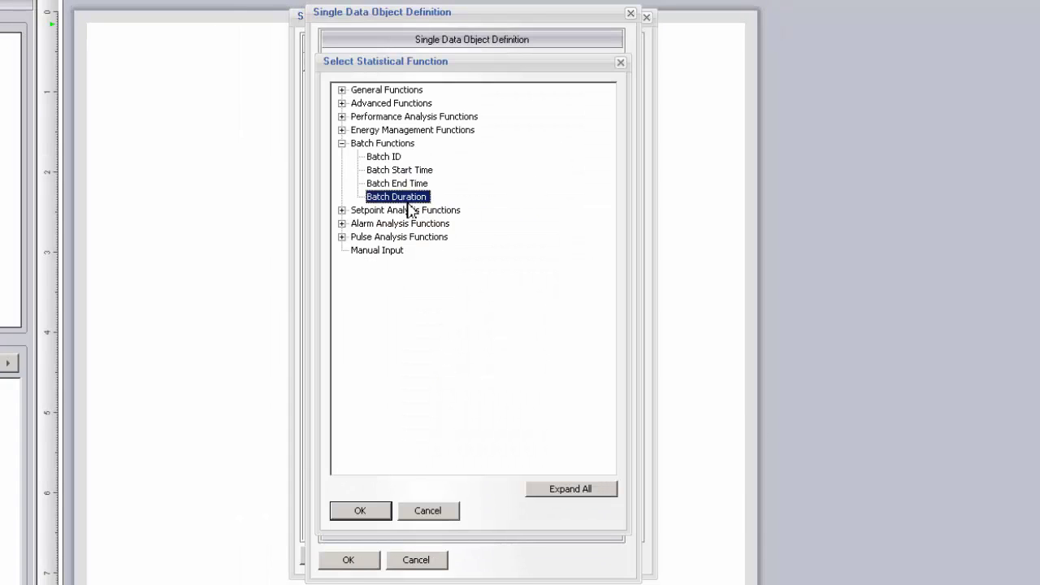
pyautogui.doubleClick(409, 203)
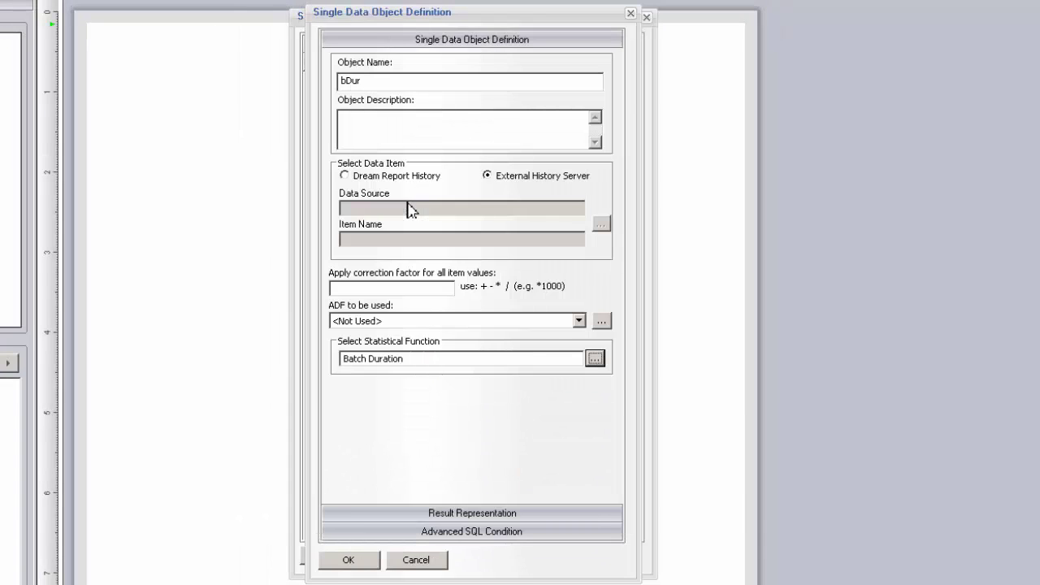
pyautogui.click(591, 520)
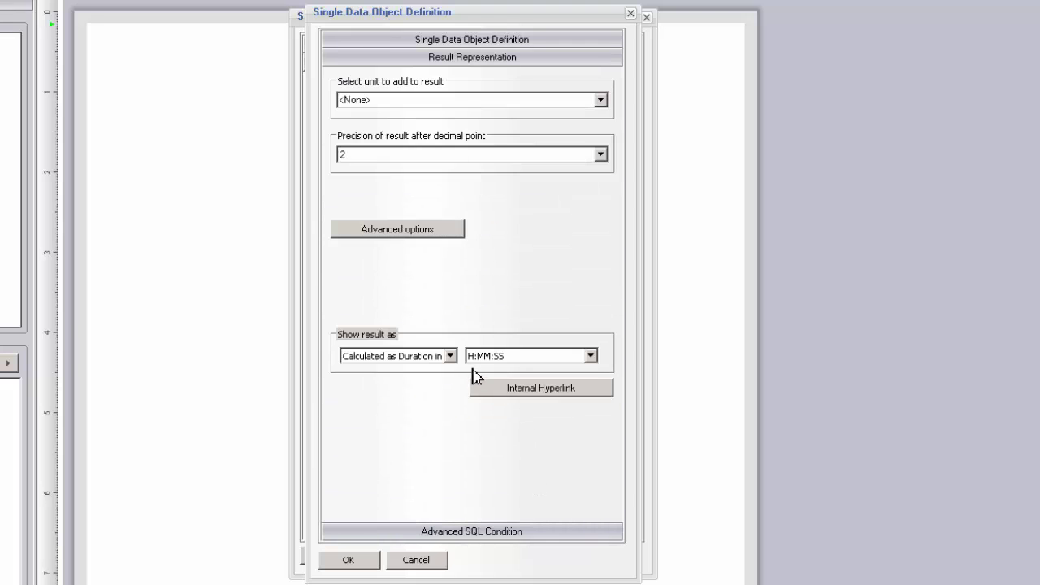
pyautogui.click(497, 362)
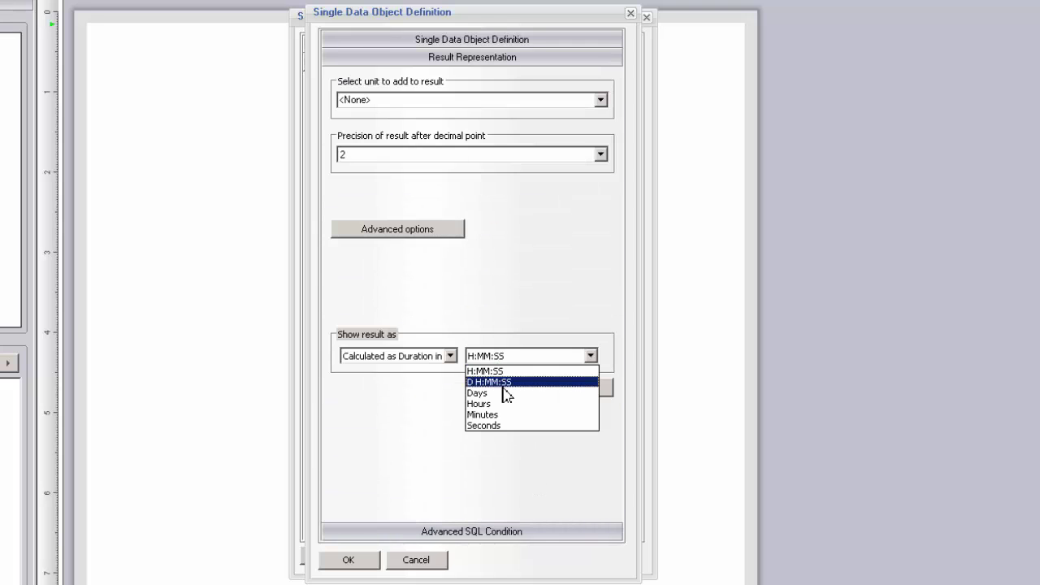
pyautogui.click(502, 384)
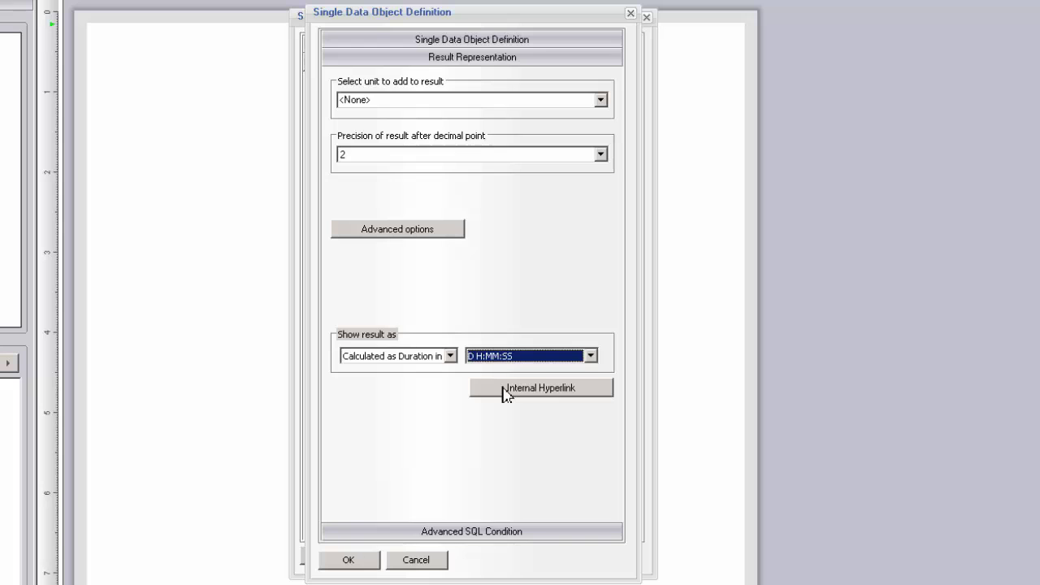
pyautogui.press('Return')
# Step: Assign step data to the Tank1 Level column and name its data object T1Level
pyautogui.click(558, 197)
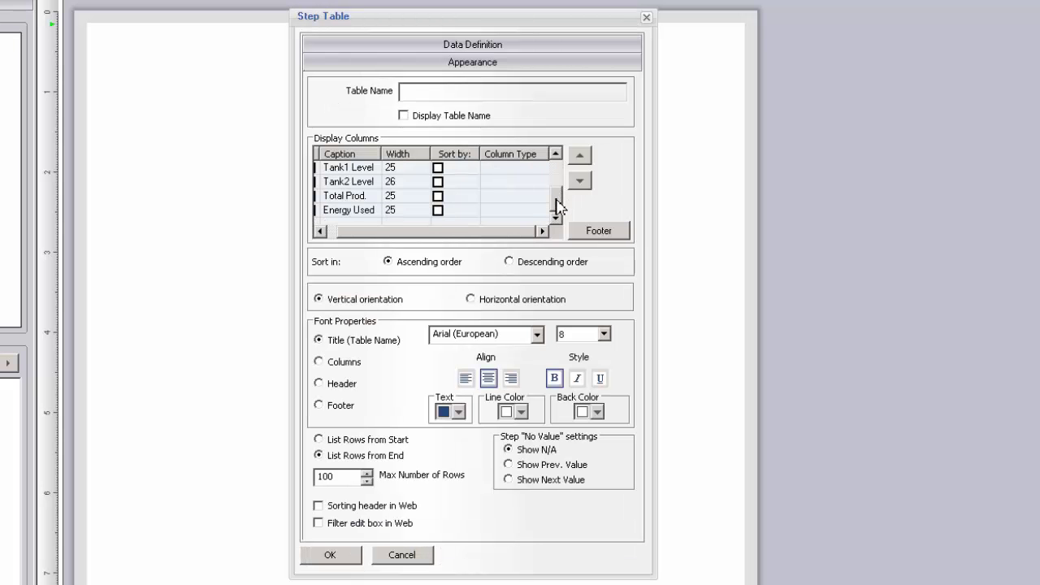
pyautogui.moveTo(557, 200); pyautogui.dragTo(556, 193)
pyautogui.click(542, 185)
pyautogui.click(543, 185)
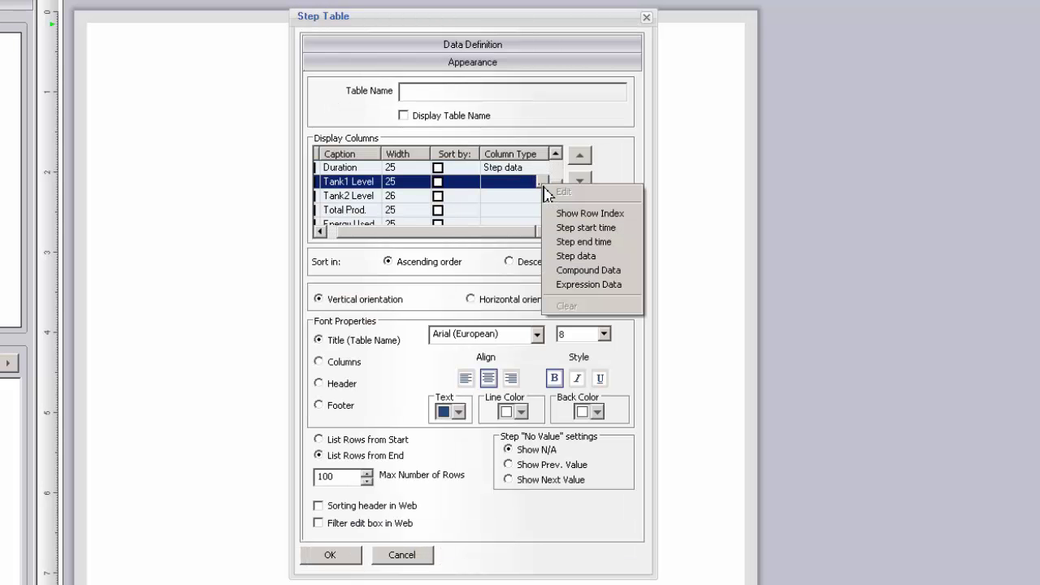
pyautogui.click(576, 256)
pyautogui.write('T1Level')
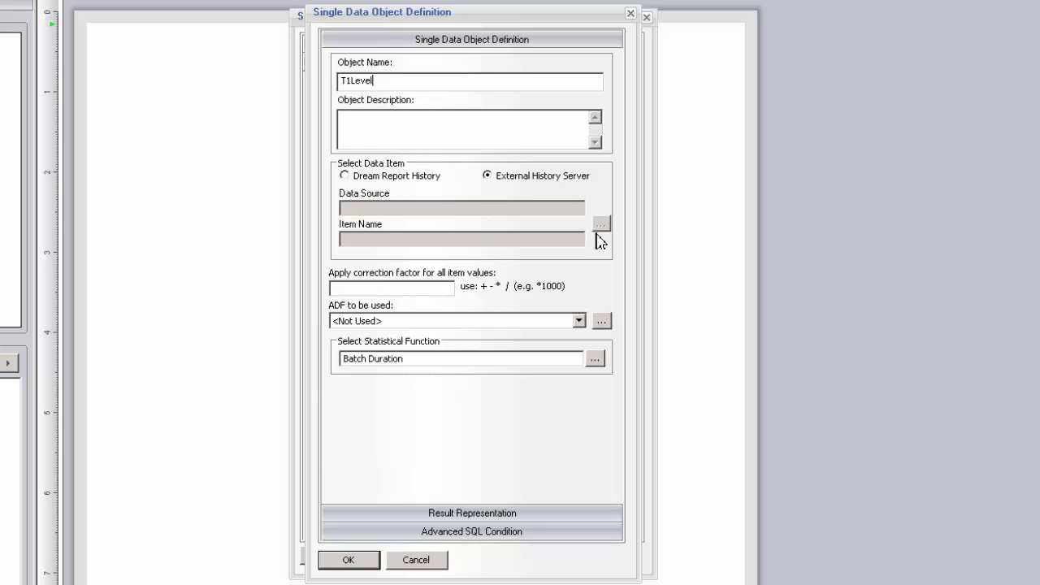
# Step: Set T1Level to the Last Value function with the Tank1 item from the Process_Data source and accept the definition
pyautogui.click(599, 362)
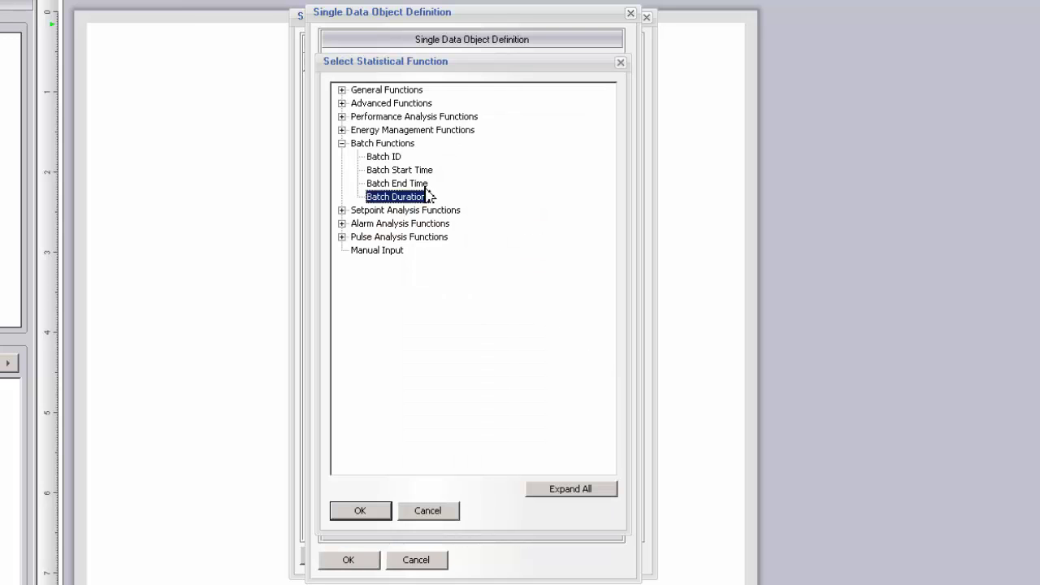
pyautogui.click(341, 91)
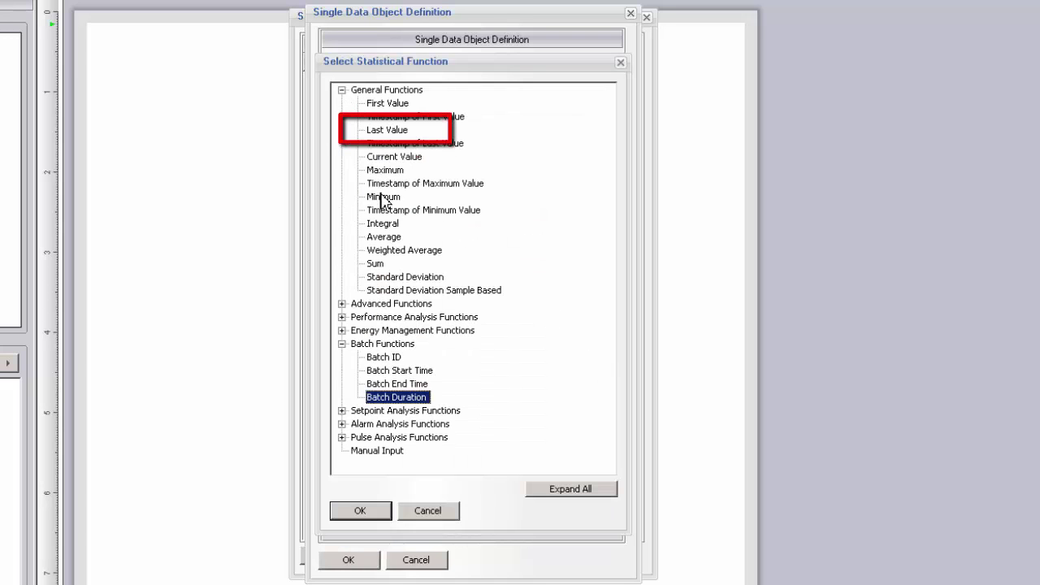
pyautogui.doubleClick(380, 130)
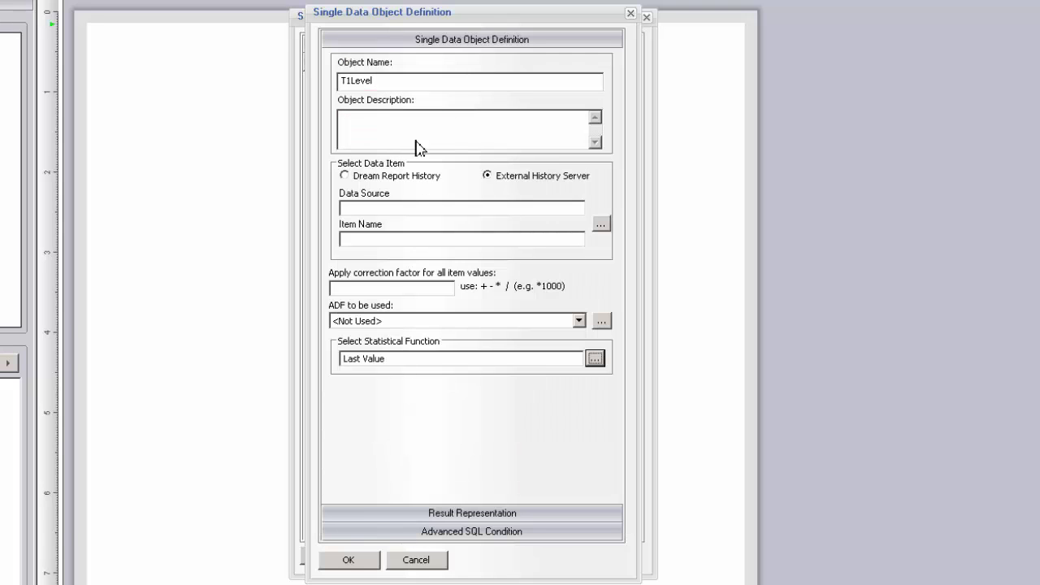
pyautogui.click(603, 227)
pyautogui.click(539, 86)
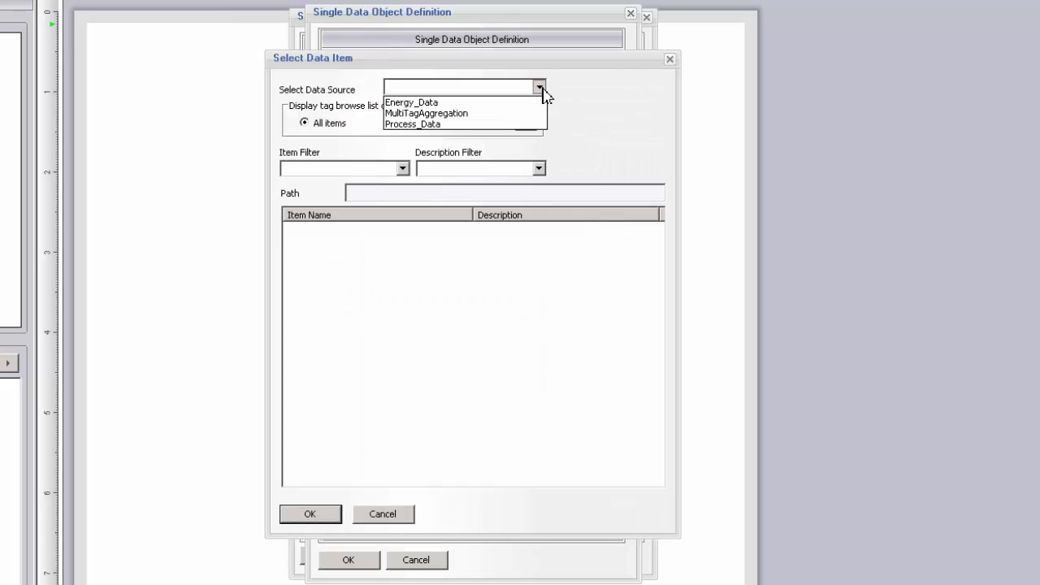
pyautogui.click(500, 124)
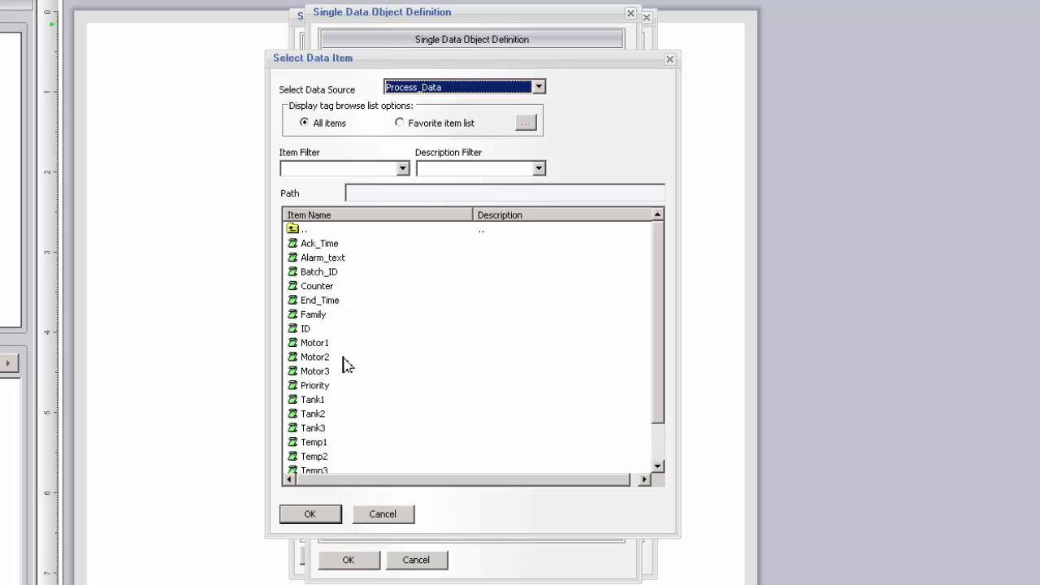
pyautogui.doubleClick(315, 400)
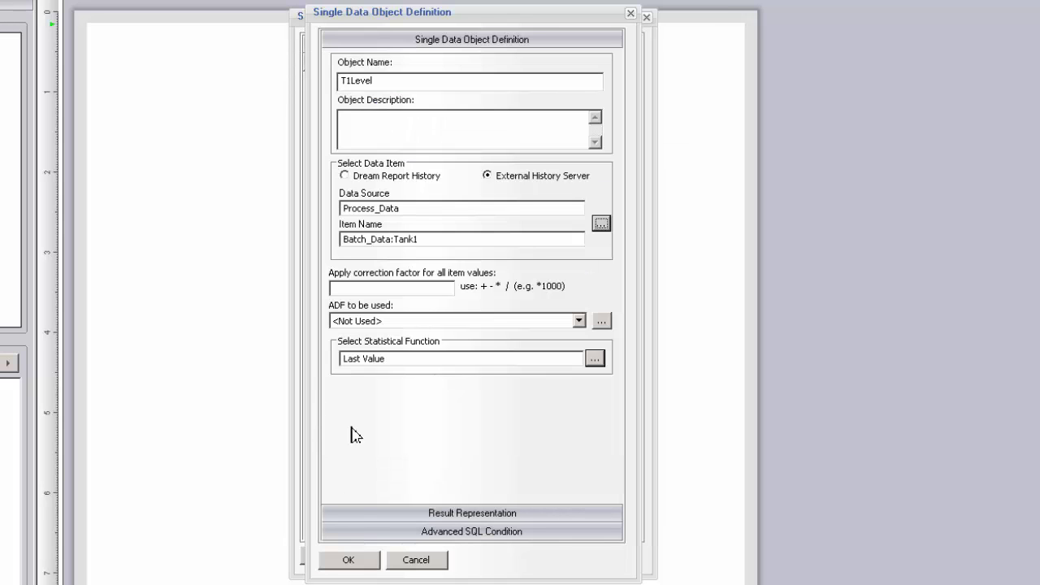
pyautogui.click(358, 565)
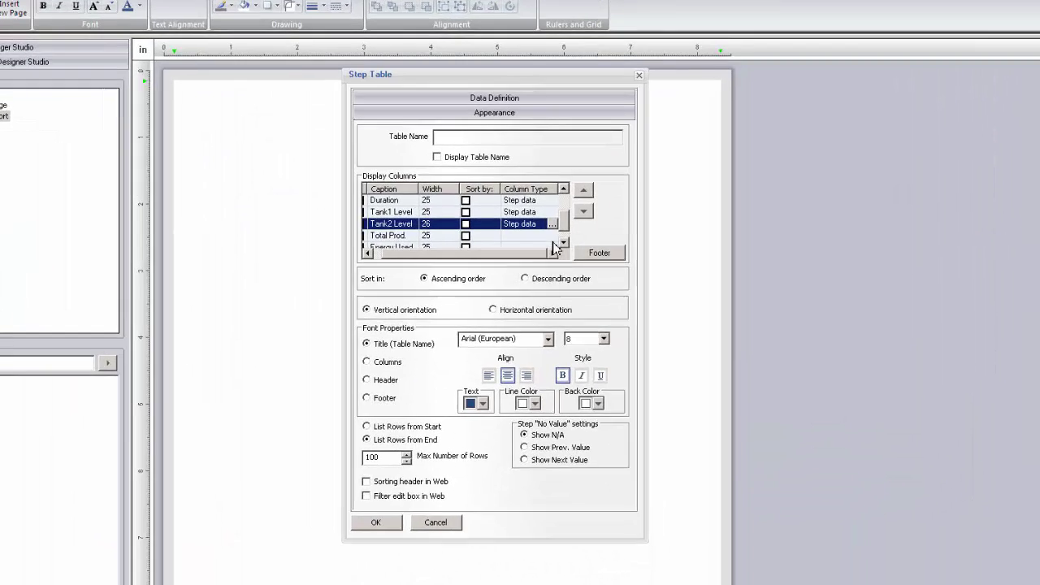
# Step: Assign expression data to the Total Prod. column and name its data object TotLevel
pyautogui.click(512, 210)
pyautogui.click(541, 210)
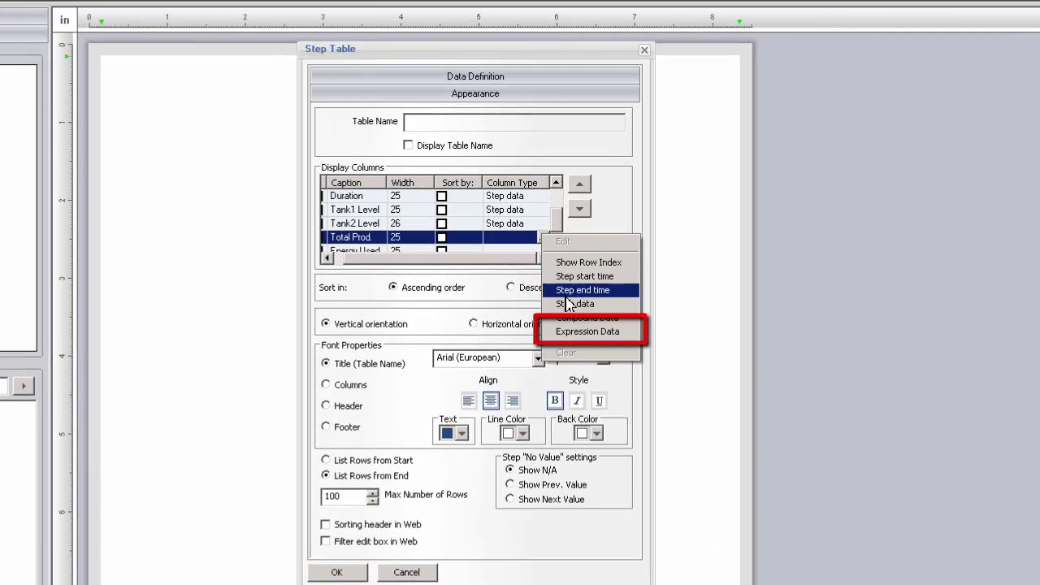
pyautogui.click(573, 332)
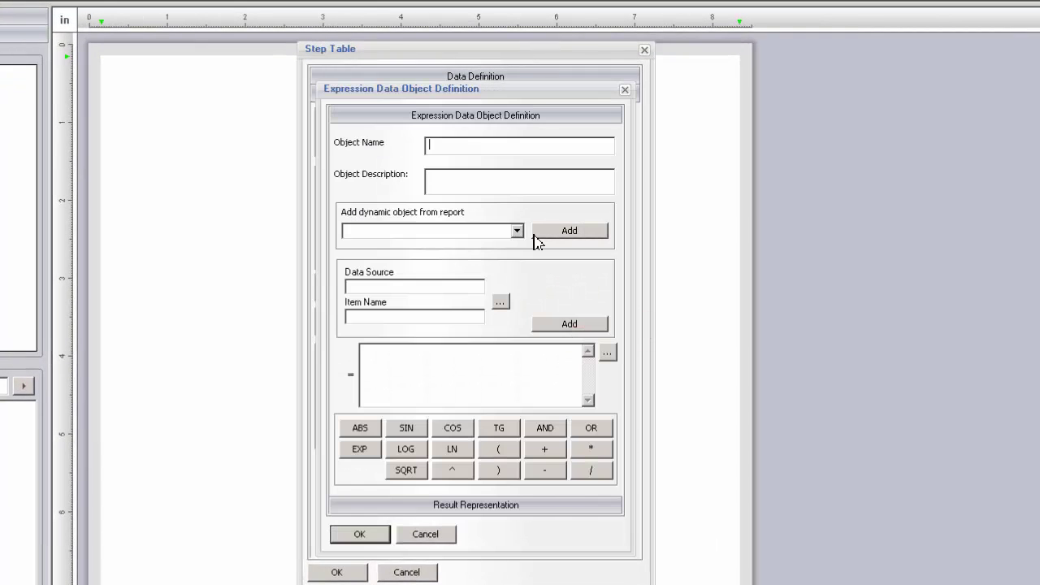
pyautogui.write('T')
# Step: Define the TotLevel expression as [f#T1Level] + [f#T2Level] and accept the definition
pyautogui.click(518, 232)
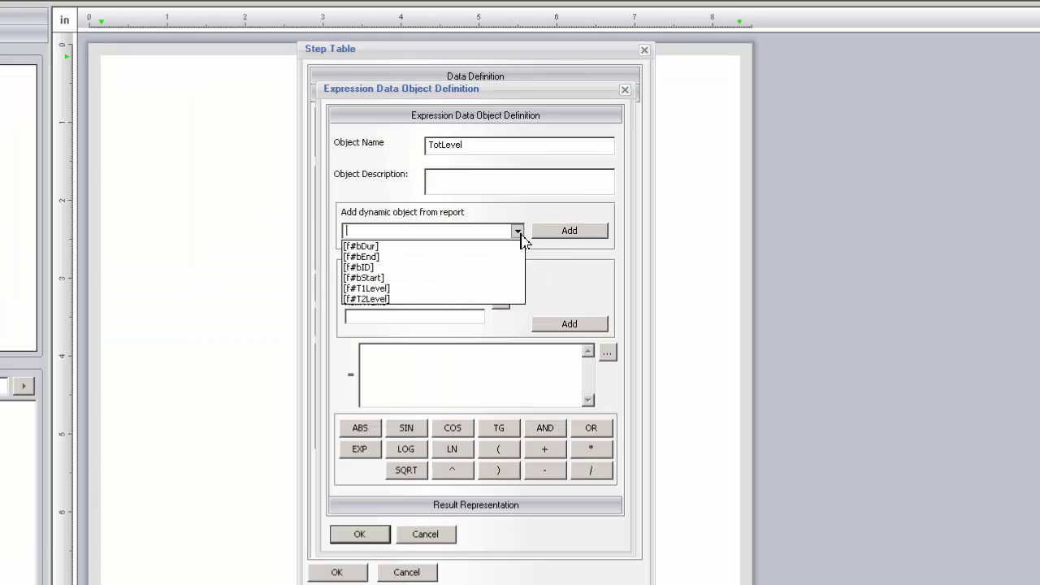
pyautogui.click(399, 290)
pyautogui.click(573, 241)
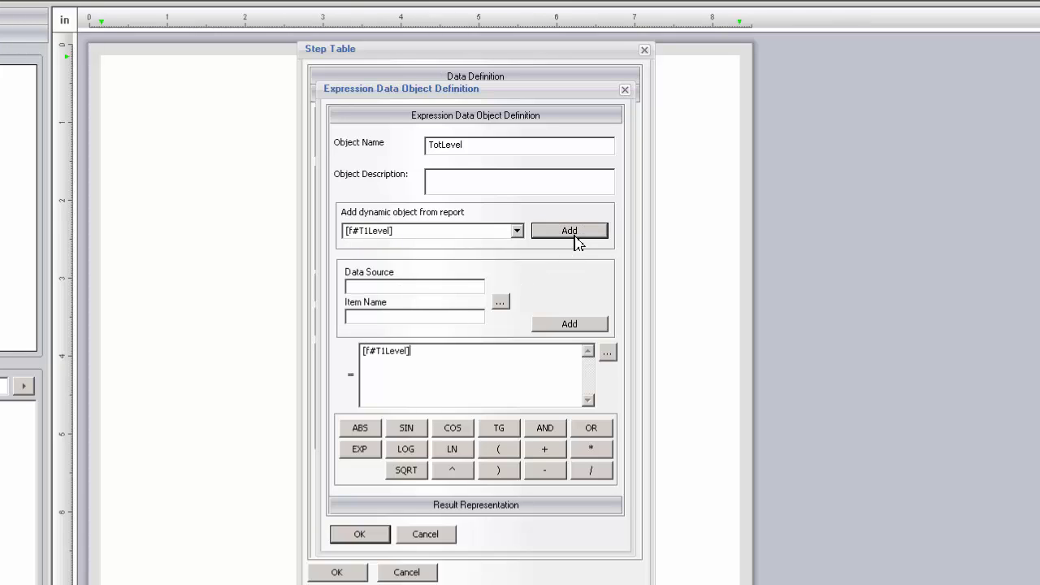
pyautogui.write('+')
pyautogui.click(518, 232)
pyautogui.click(409, 300)
pyautogui.click(566, 234)
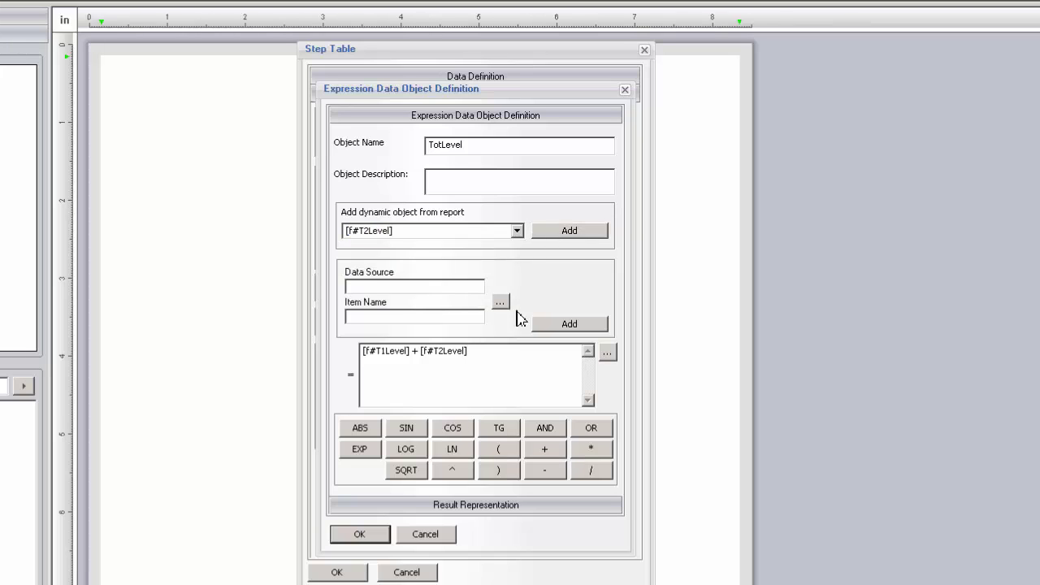
pyautogui.click(376, 536)
# Step: Assign step data to the Energy Used column and name its data object Energy
pyautogui.click(556, 246)
pyautogui.click(544, 236)
pyautogui.click(541, 237)
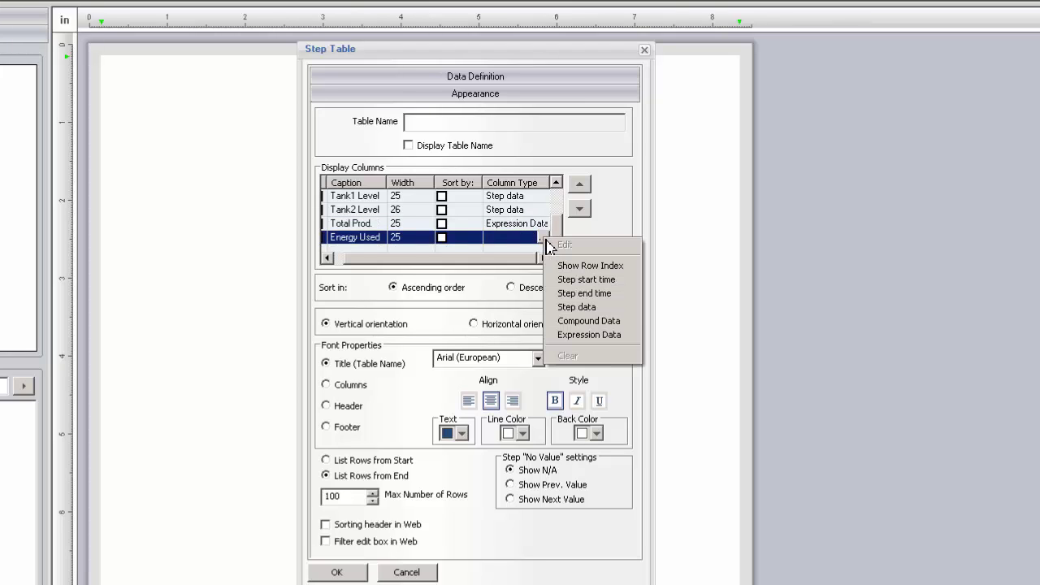
pyautogui.click(587, 309)
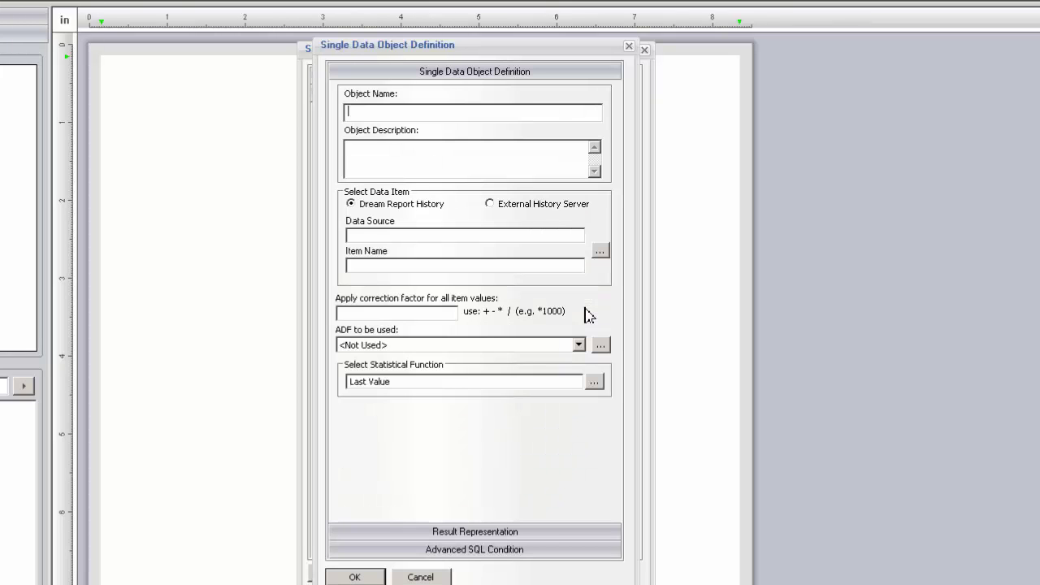
pyautogui.write('Energy')
# Step: Link Energy to the Counter item of Process_Data on the External History Server and apply the Counter statistical function
pyautogui.click(567, 205)
pyautogui.click(600, 250)
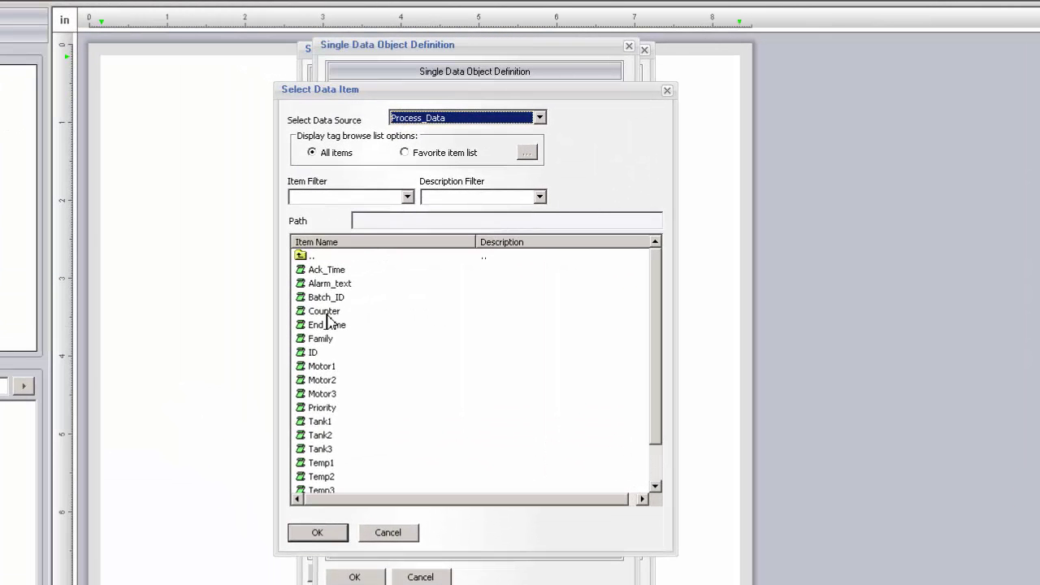
pyautogui.doubleClick(327, 314)
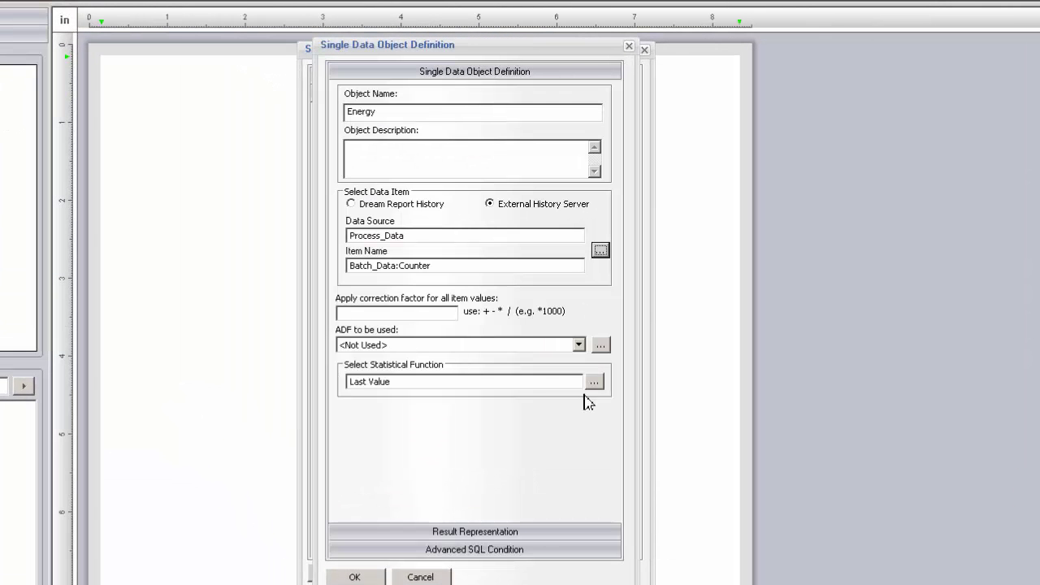
pyautogui.click(595, 381)
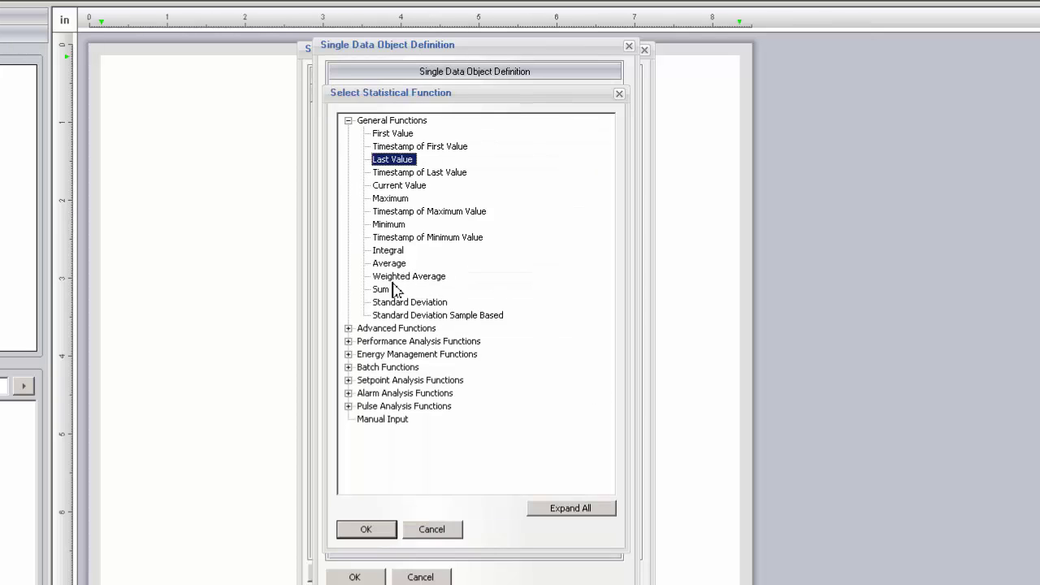
pyautogui.click(349, 329)
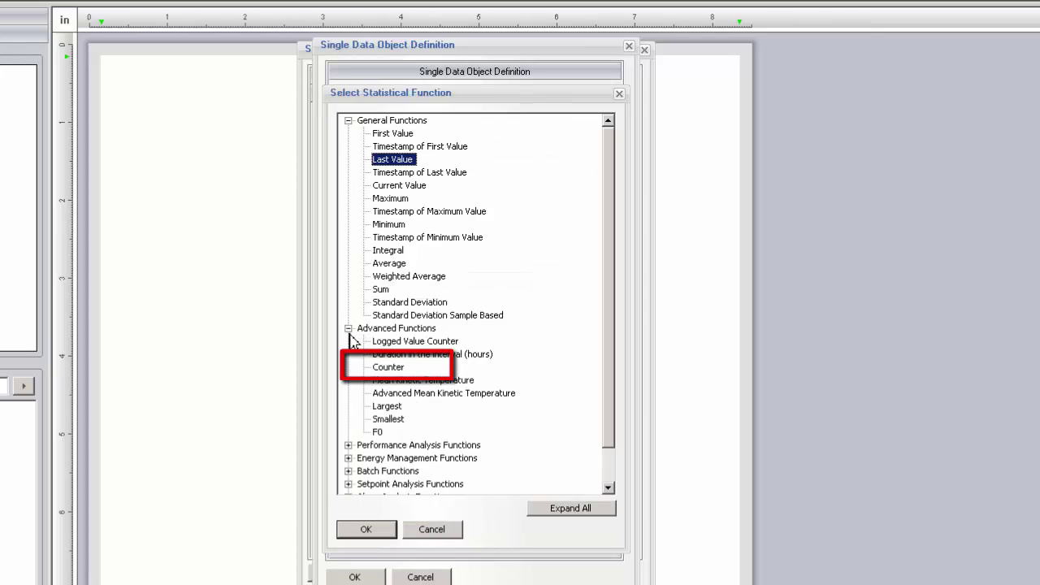
pyautogui.doubleClick(395, 370)
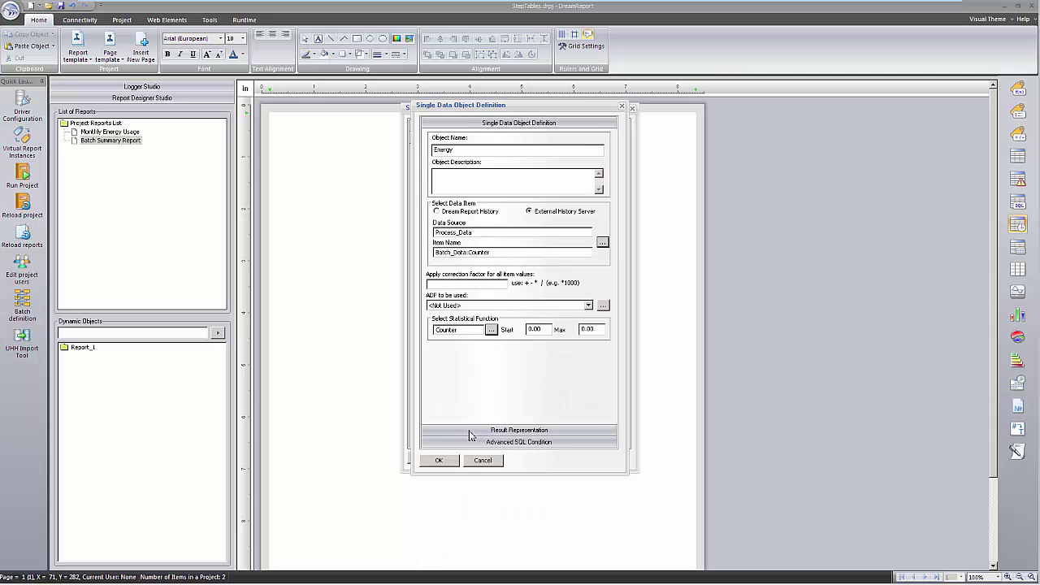
# Step: Set the Energy result's precision to 0 decimals and accept the definition
pyautogui.click(400, 533)
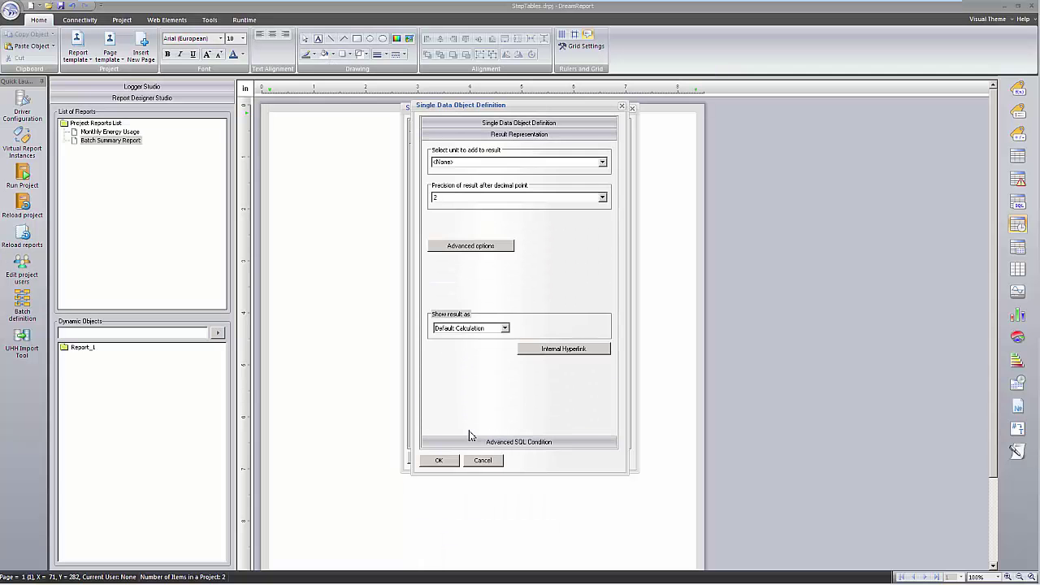
pyautogui.click(605, 203)
pyautogui.click(573, 212)
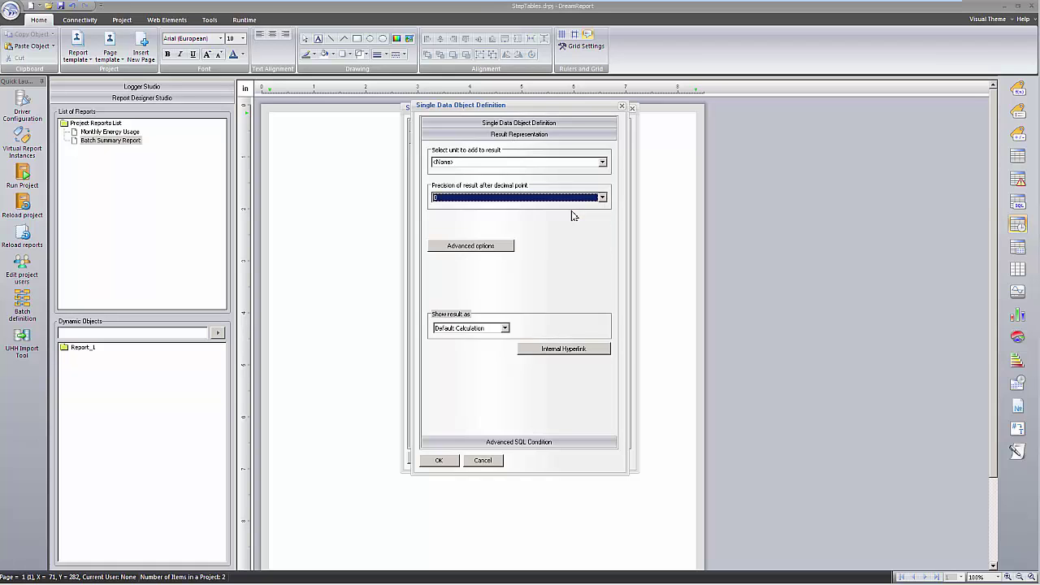
pyautogui.click(443, 464)
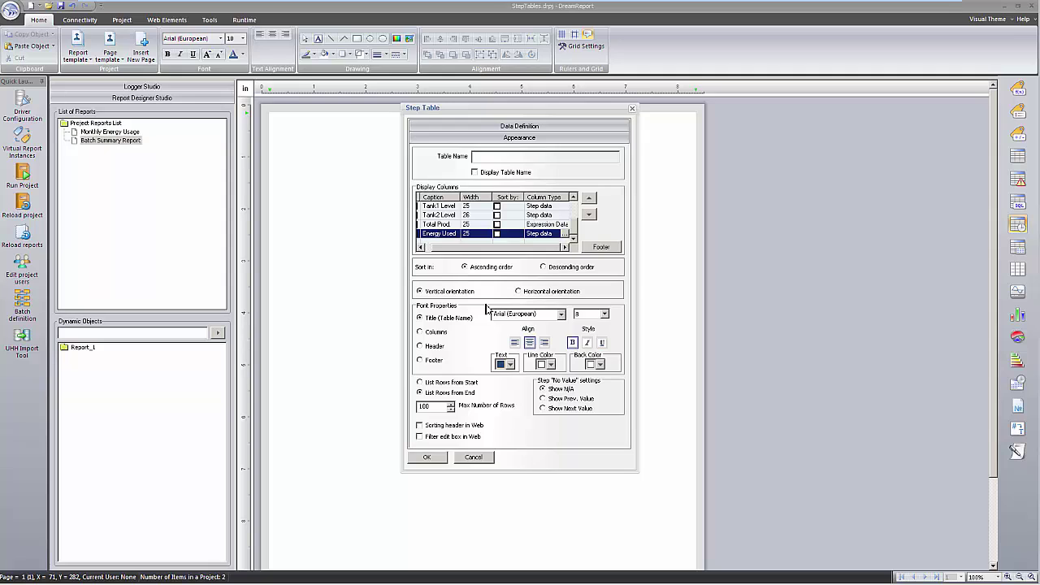
# Step: Format the step table's header as bold size 9 text, accept the table and widen its End column slightly
pyautogui.click(433, 346)
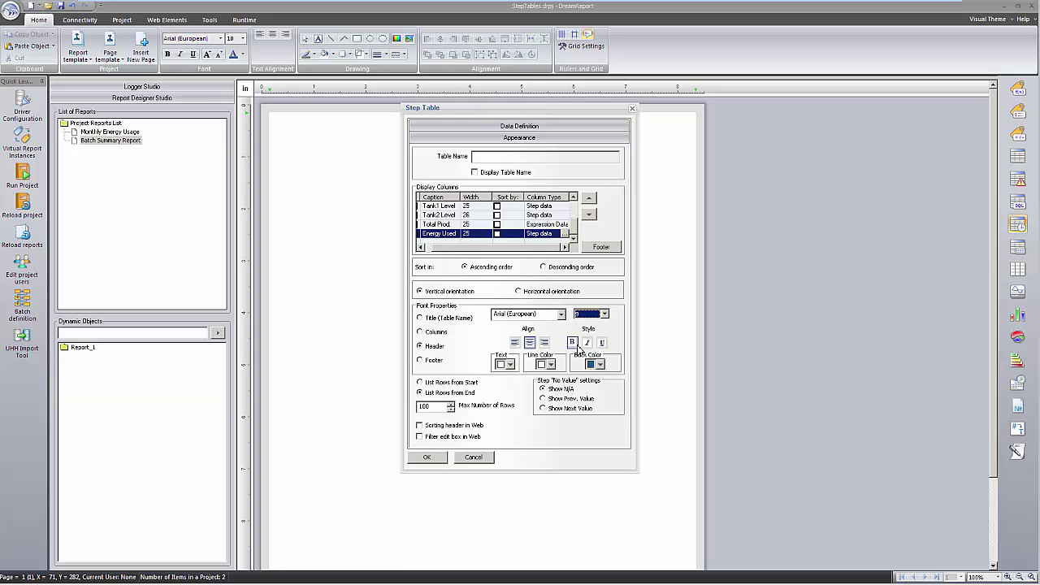
pyautogui.click(574, 344)
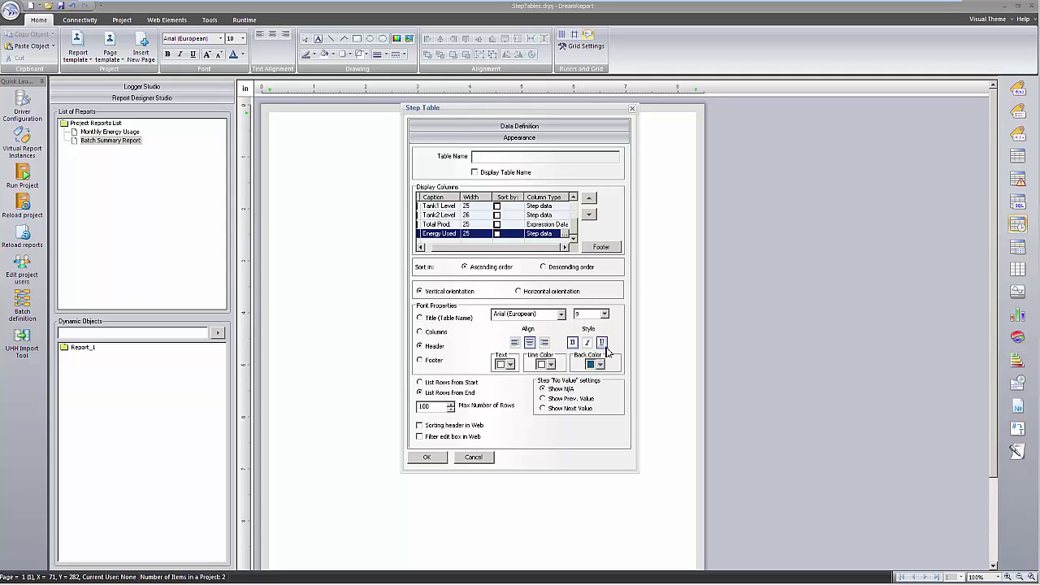
pyautogui.click(428, 457)
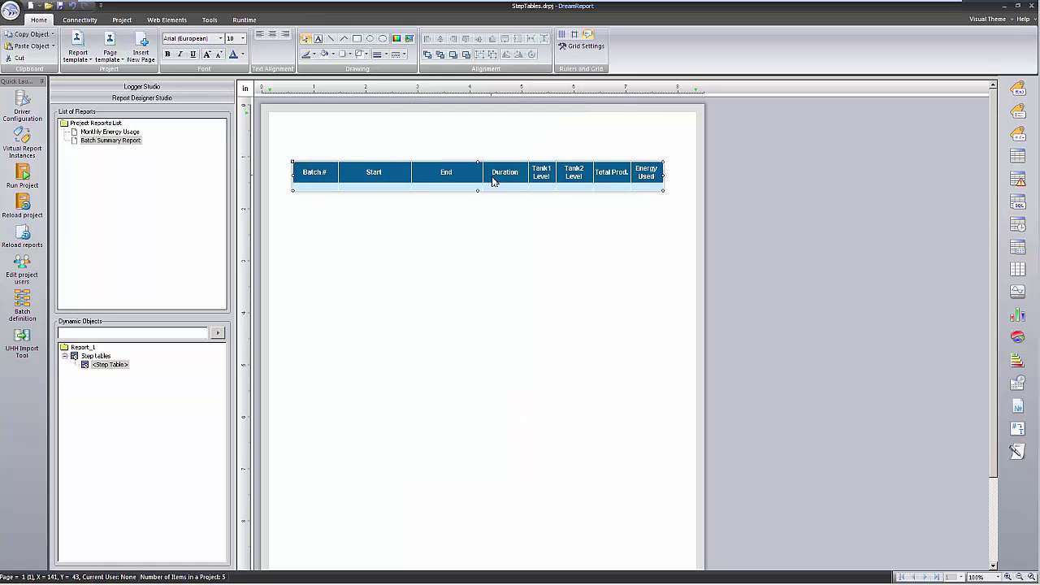
pyautogui.moveTo(530, 184); pyautogui.dragTo(561, 185)
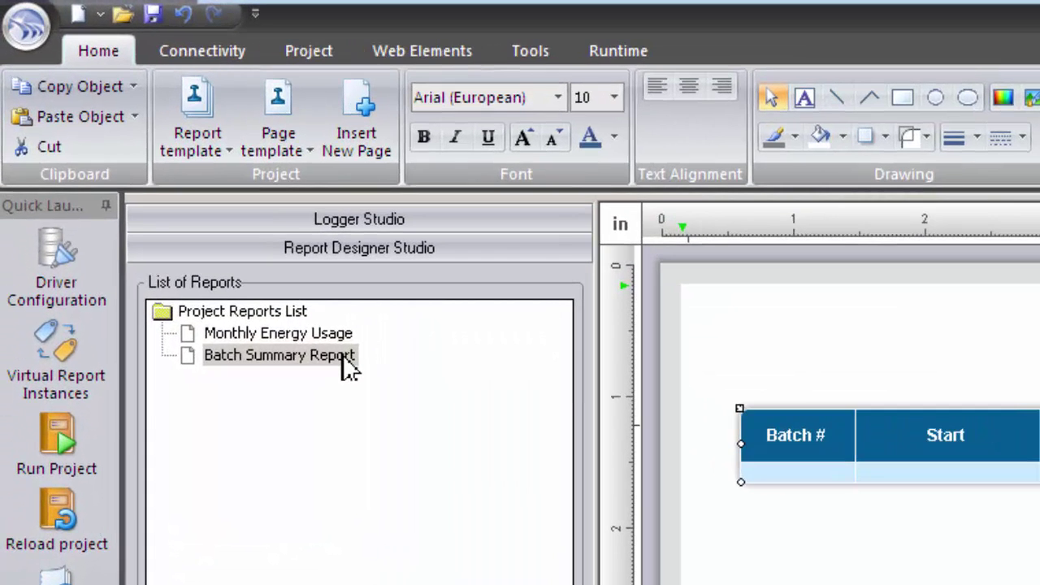
# Step: Apply the page template Batch Report Template.PTDR to the Batch Summary Report
pyautogui.rightClick(222, 231)
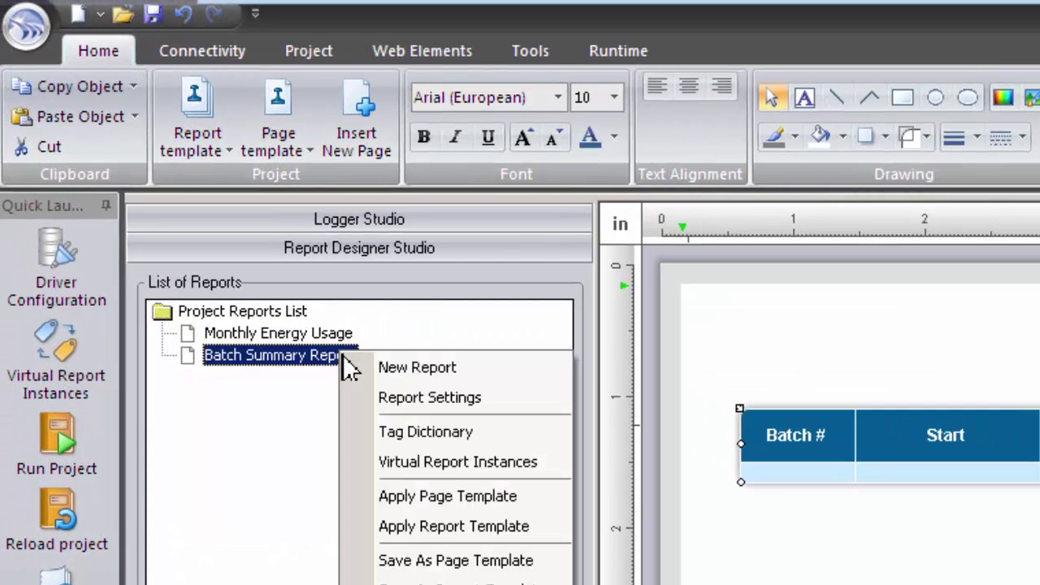
pyautogui.click(449, 499)
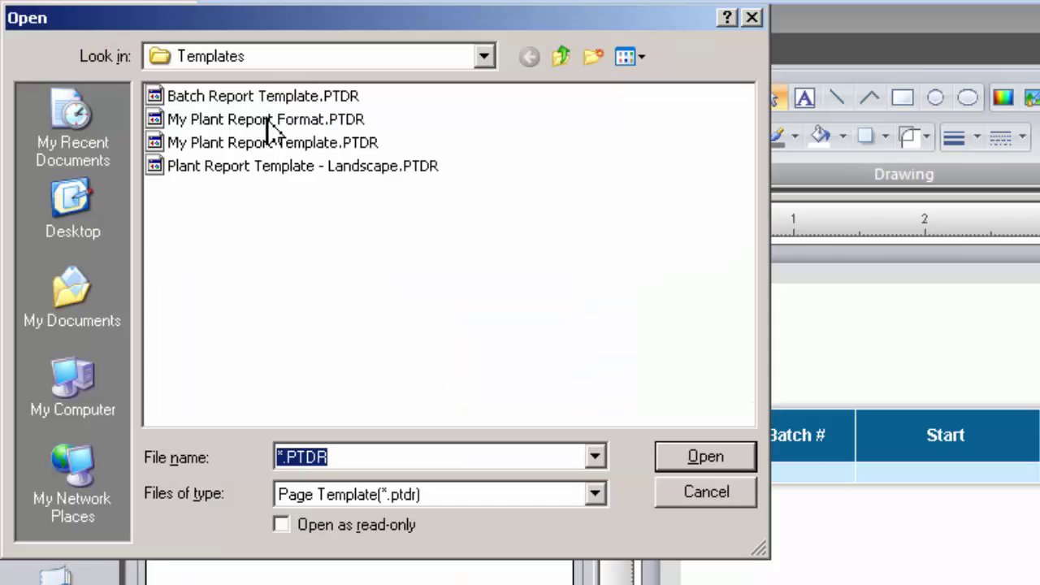
pyautogui.click(273, 98)
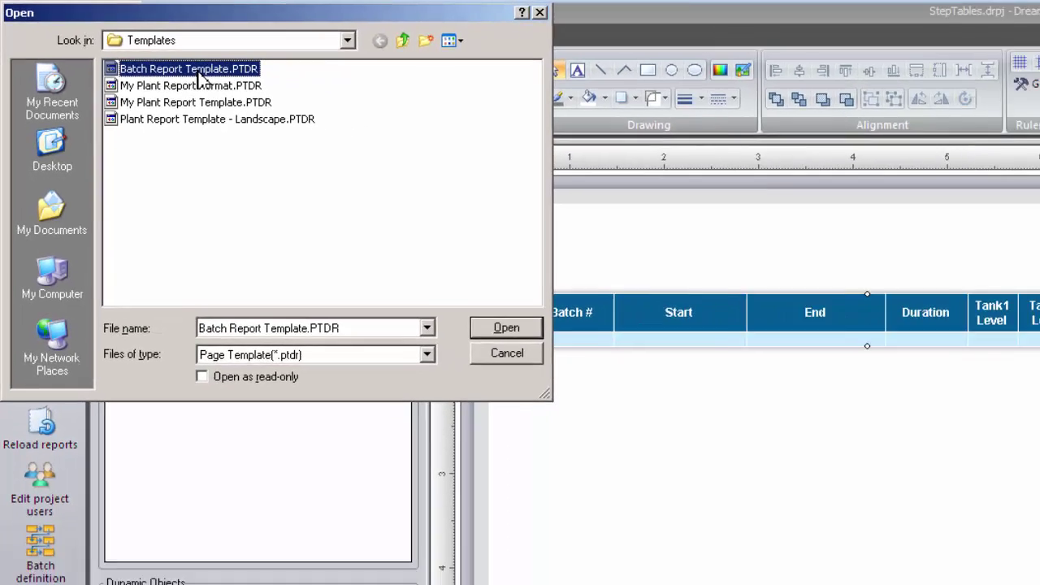
pyautogui.click(705, 460)
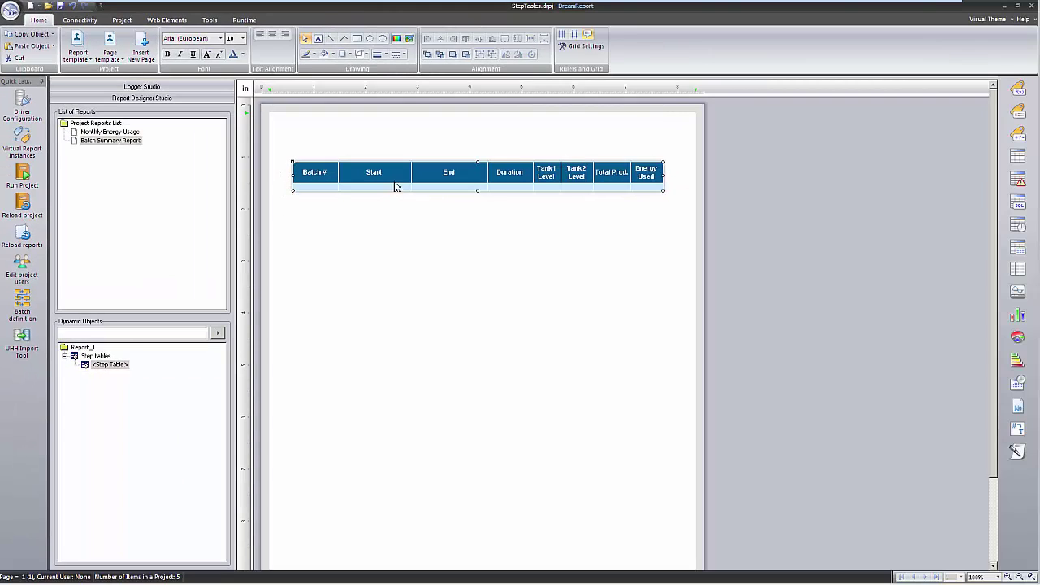
pyautogui.click(382, 186)
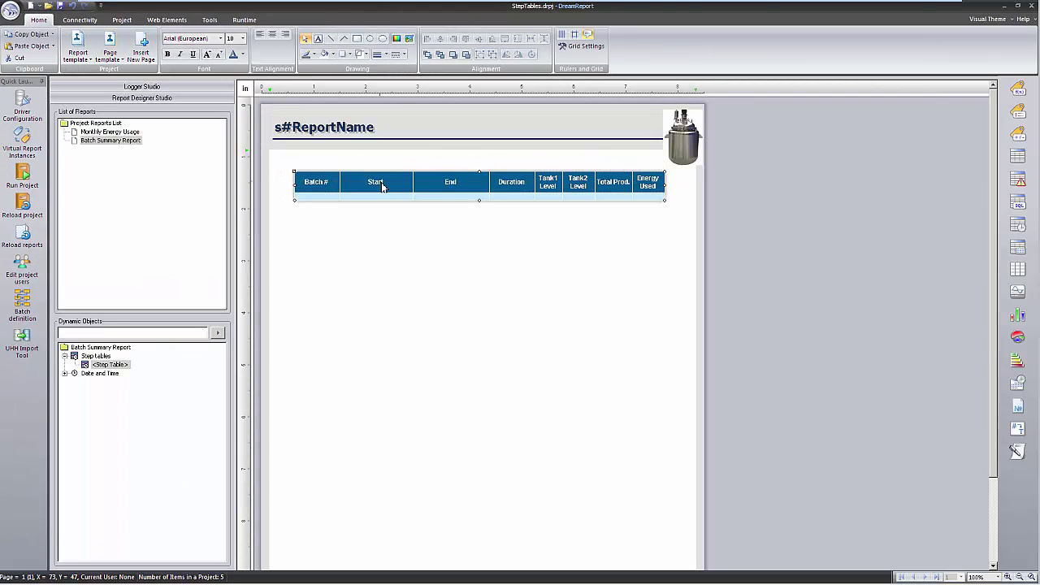
# Step: Reload the reports with the changes saved and generate the Batch Summary Report from the Runtime Management Console
pyautogui.click(22, 234)
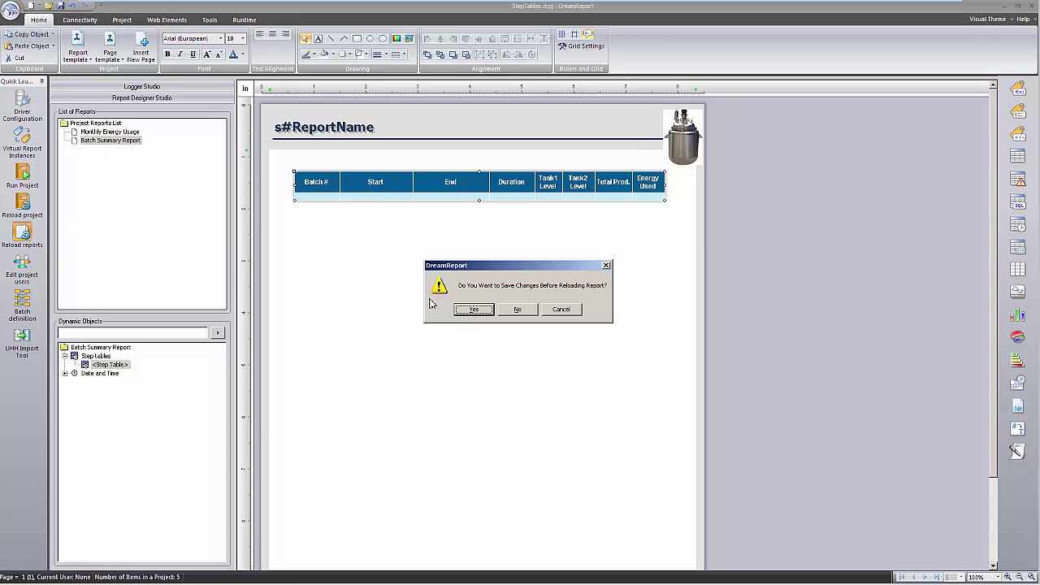
pyautogui.click(474, 310)
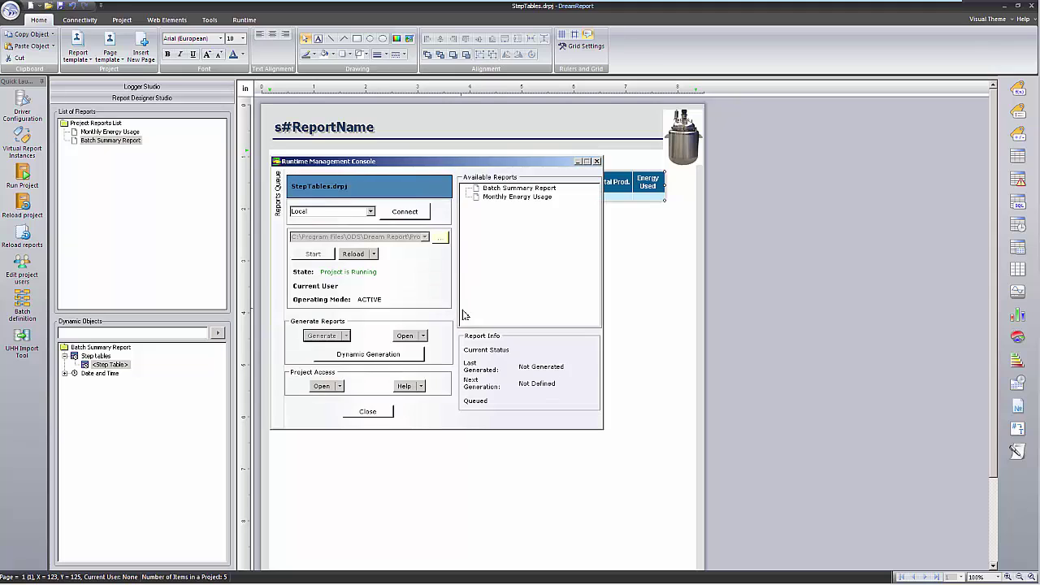
pyautogui.click(516, 192)
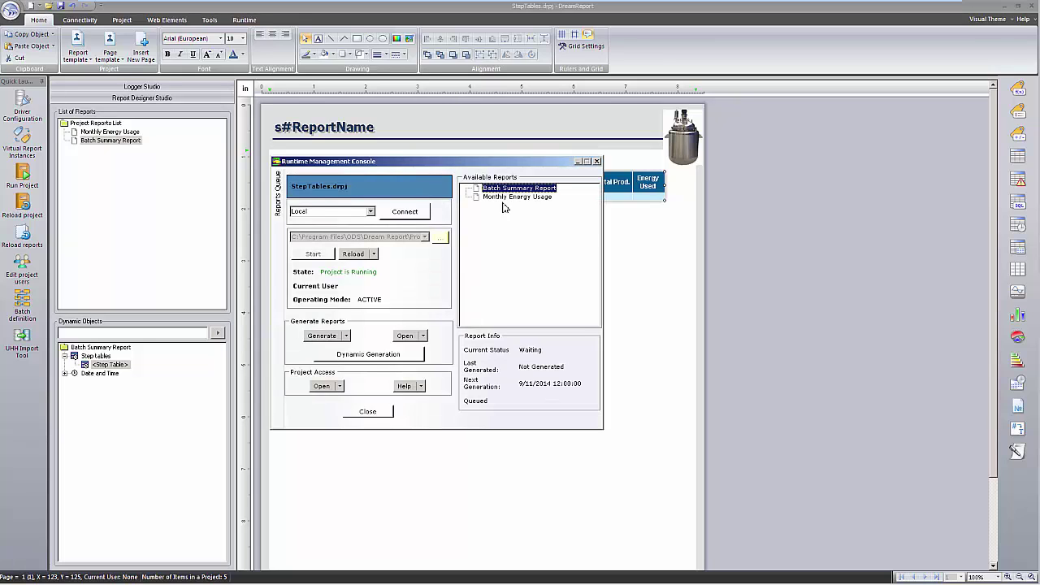
pyautogui.click(323, 336)
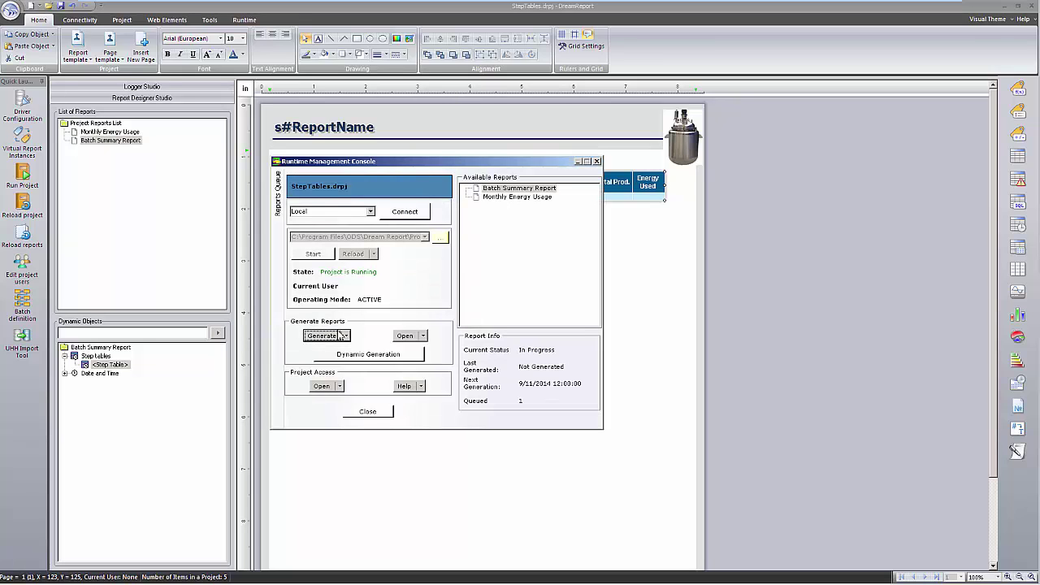